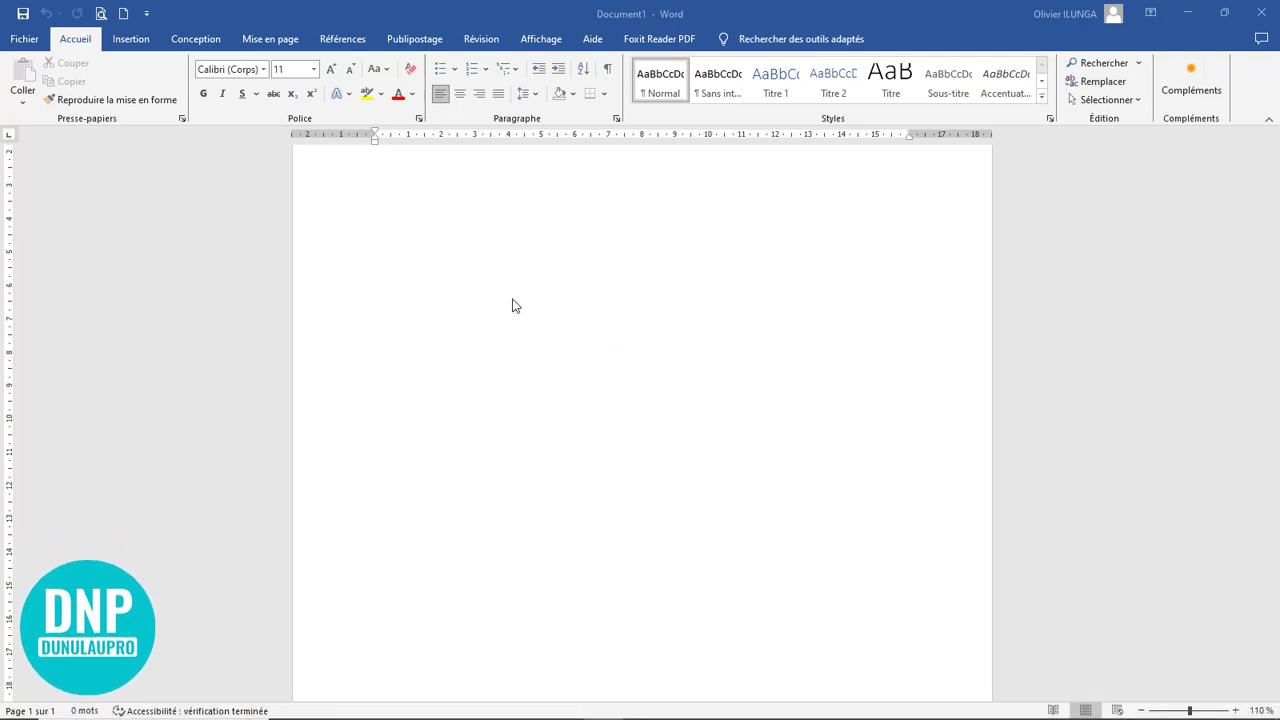
# Set the page orientation to landscape (Paysage)
pyautogui.click(272, 41)
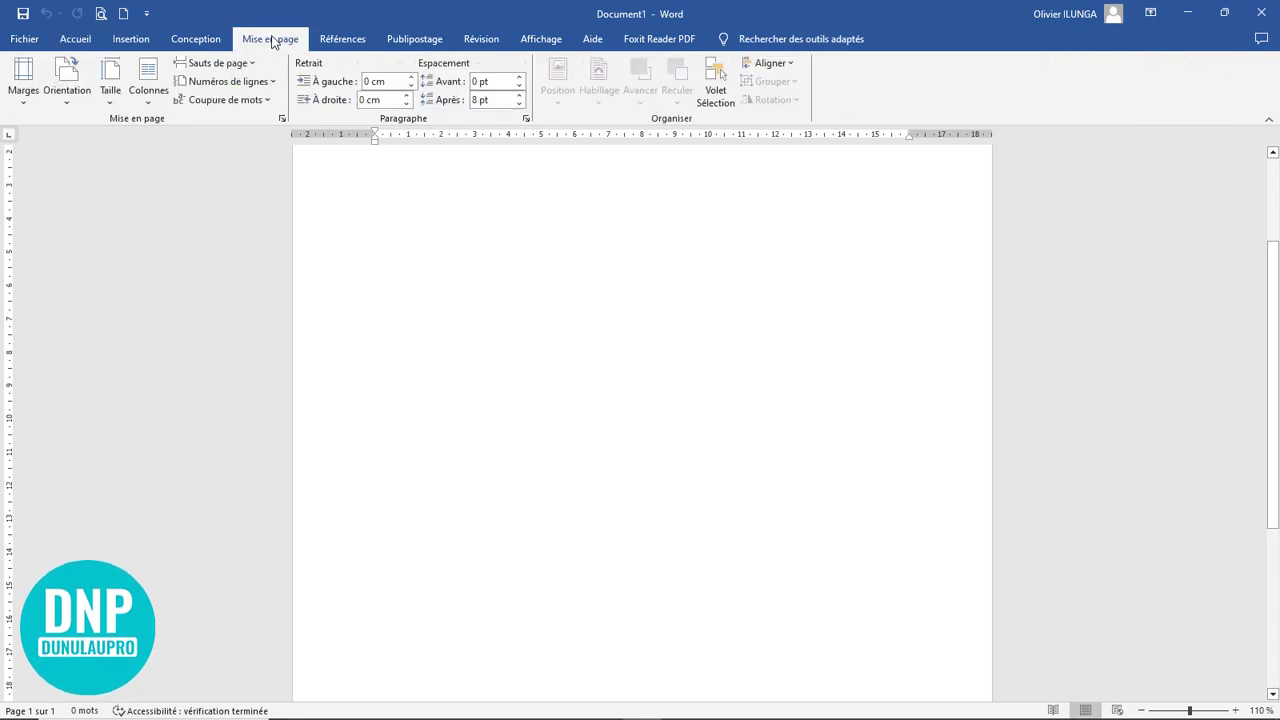
pyautogui.click(70, 100)
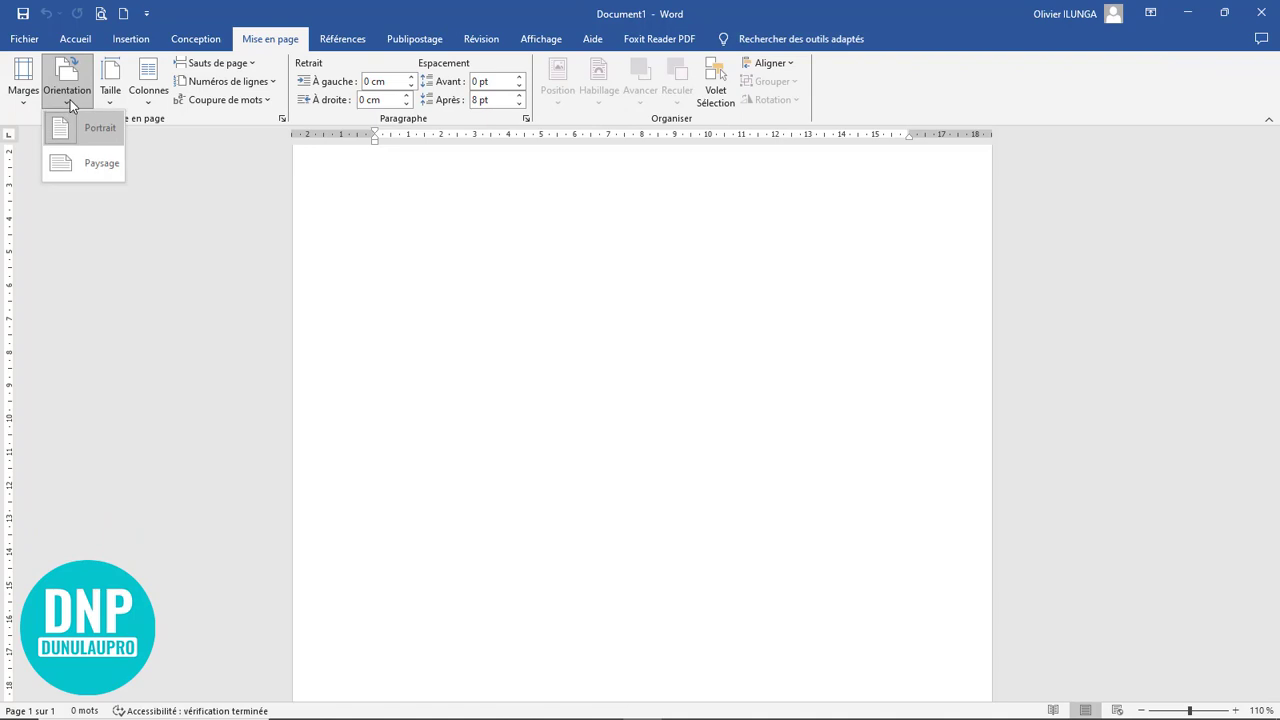
pyautogui.click(86, 162)
pyautogui.scroll(-4, 666, 342)
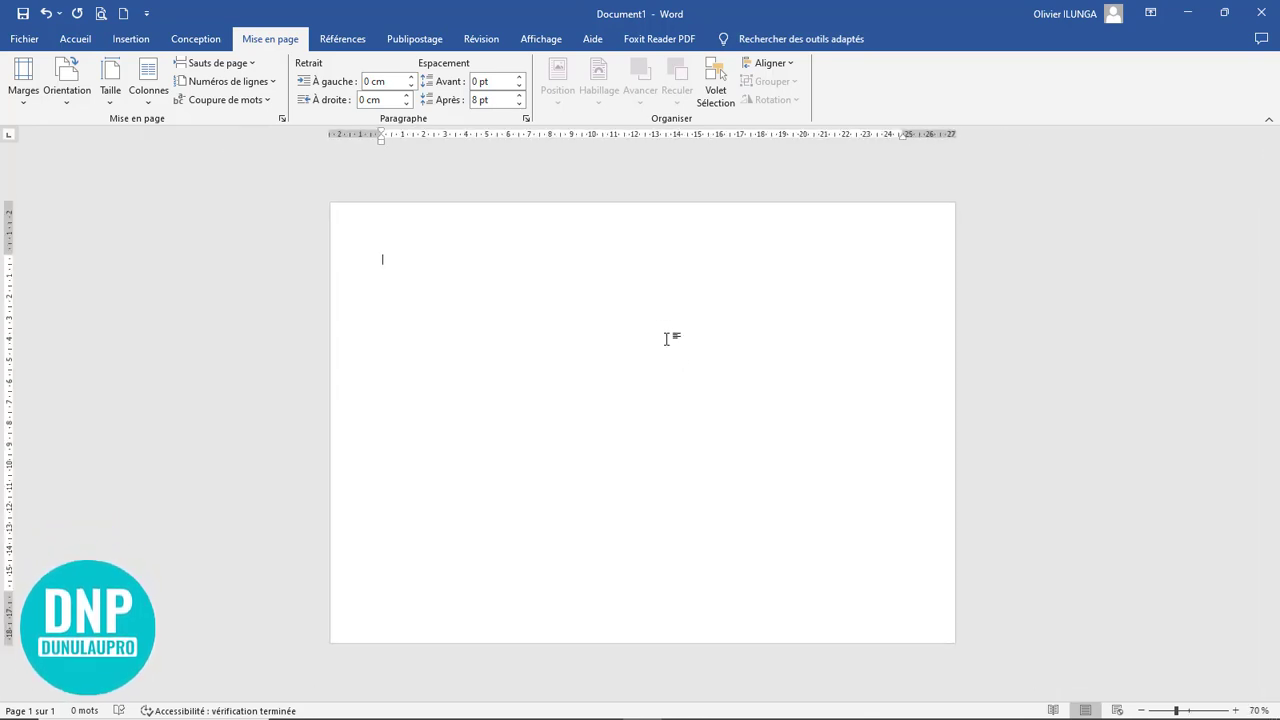
pyautogui.scroll(1, 666, 338)
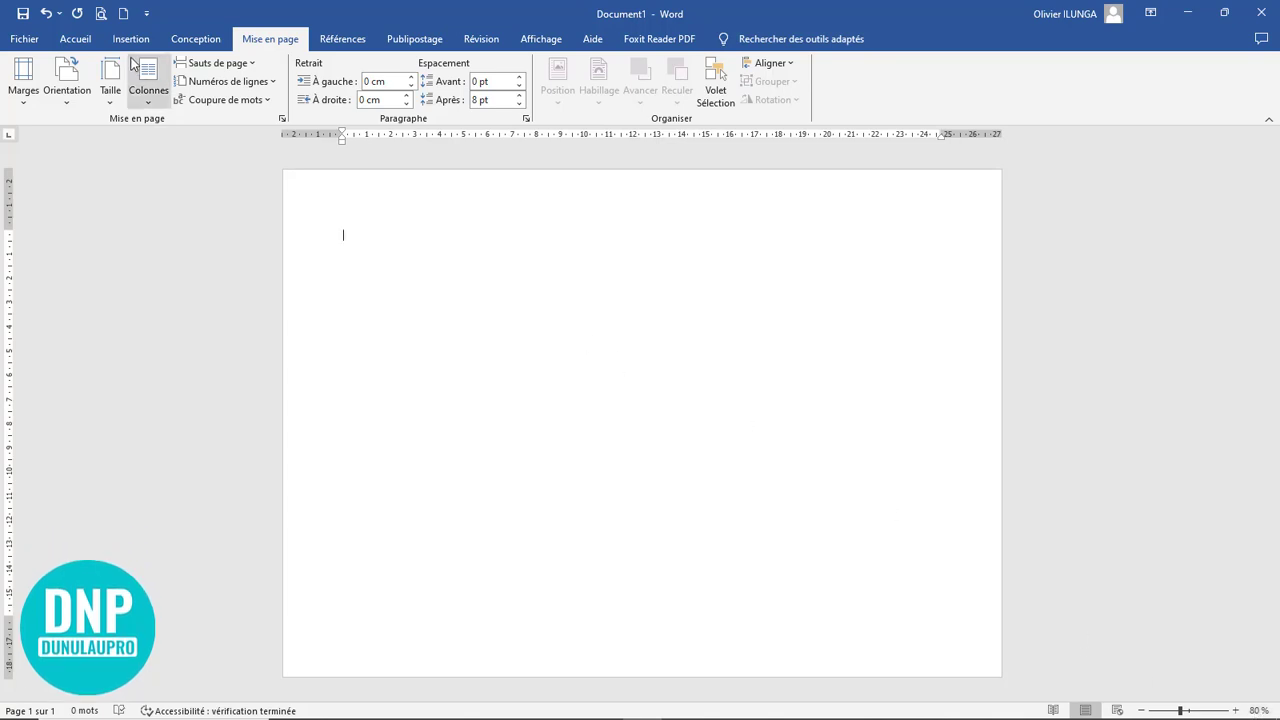
# Draw a closed, straight-edged freeform shape about 10.85 cm wide and 5.54 cm high over the page's upper-left corner, with its point facing down
pyautogui.click(131, 40)
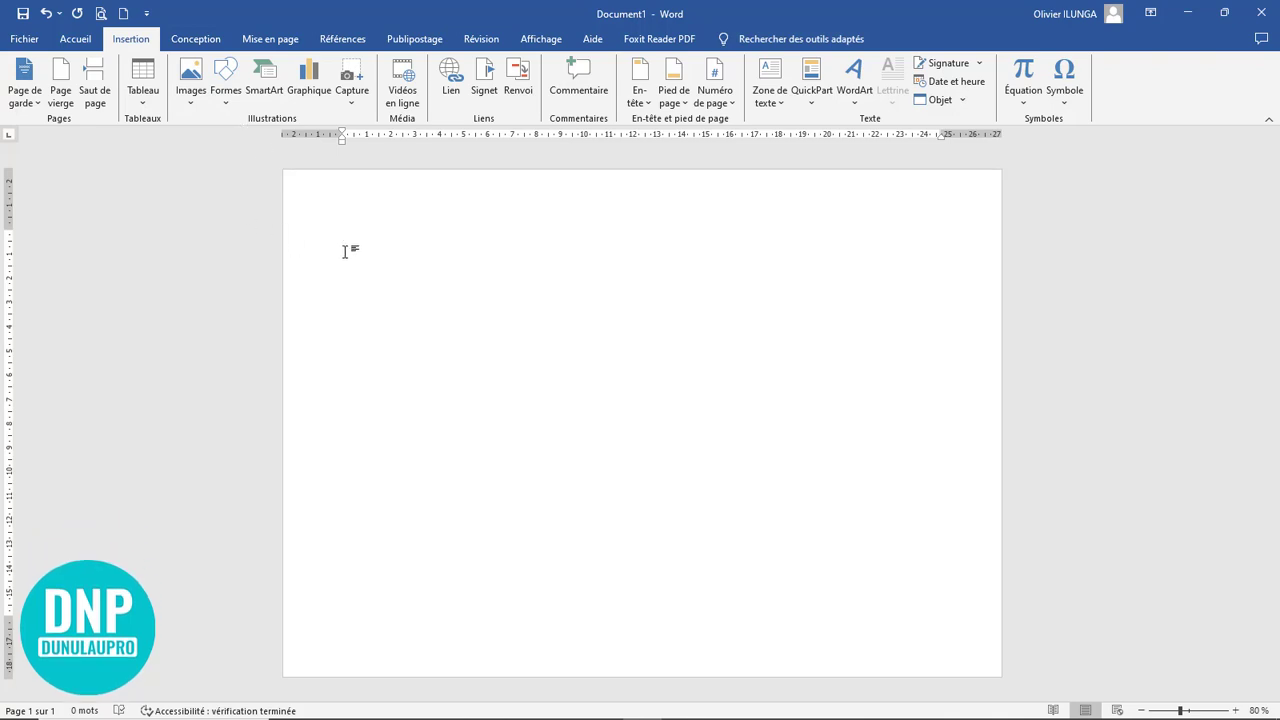
pyautogui.click(228, 99)
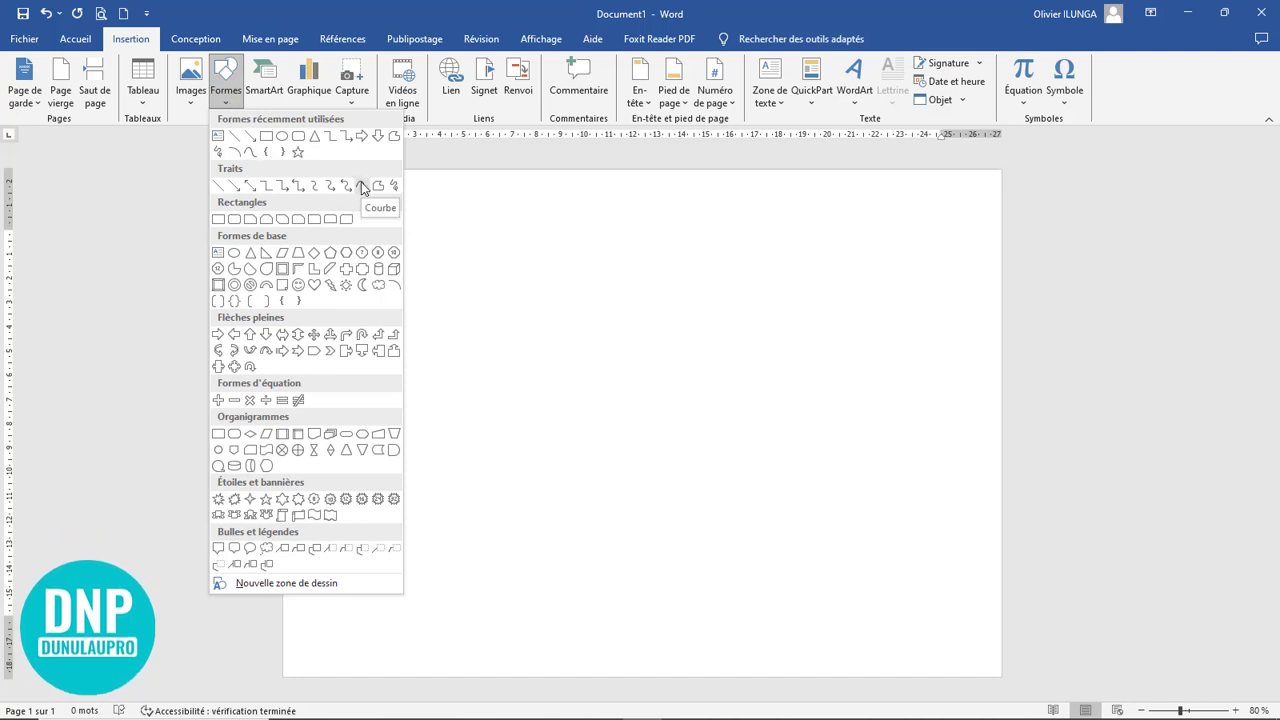
pyautogui.click(361, 186)
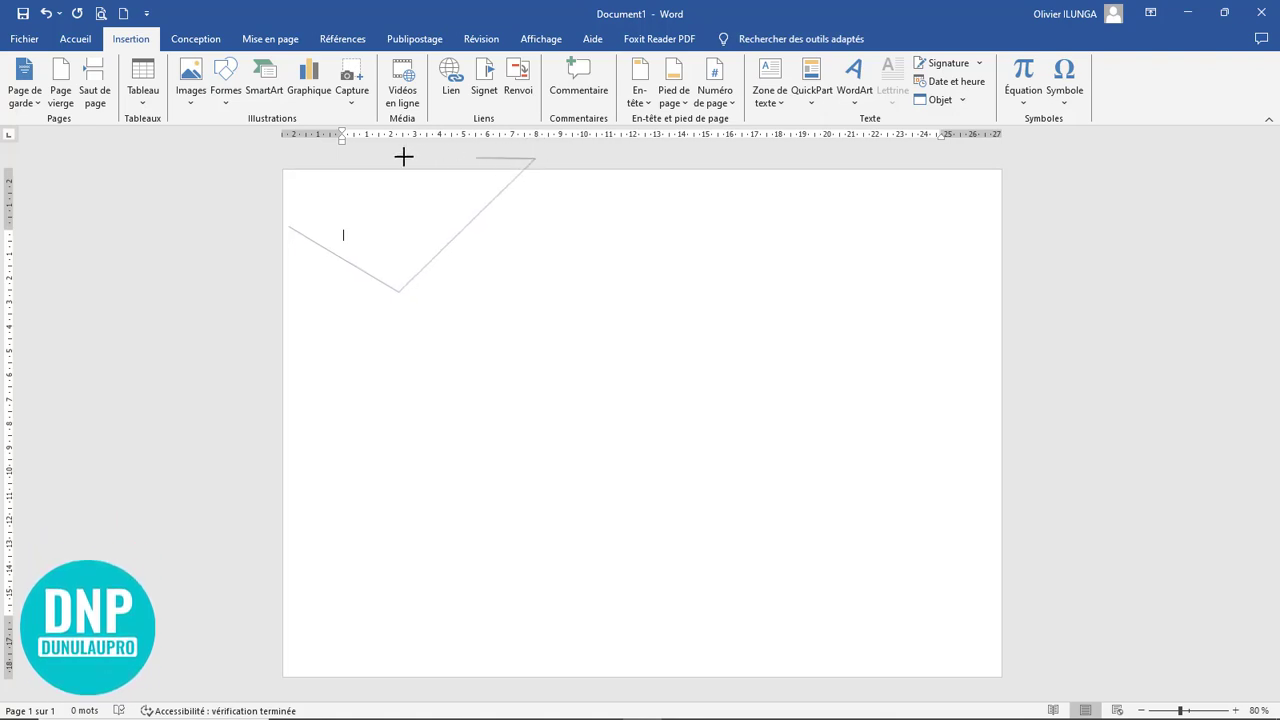
pyautogui.click(271, 159)
pyautogui.click(272, 217)
pyautogui.doubleClick(295, 229)
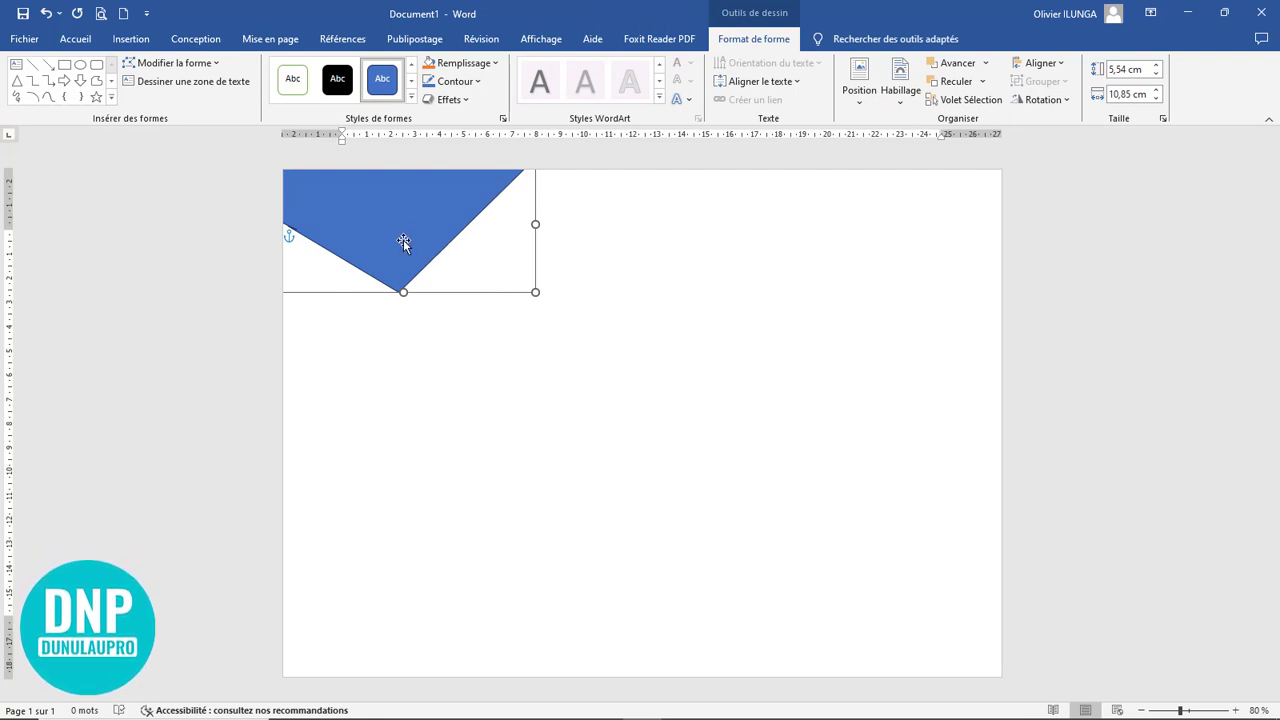
# Fill the corner shape with black and remove its outline
pyautogui.click(486, 63)
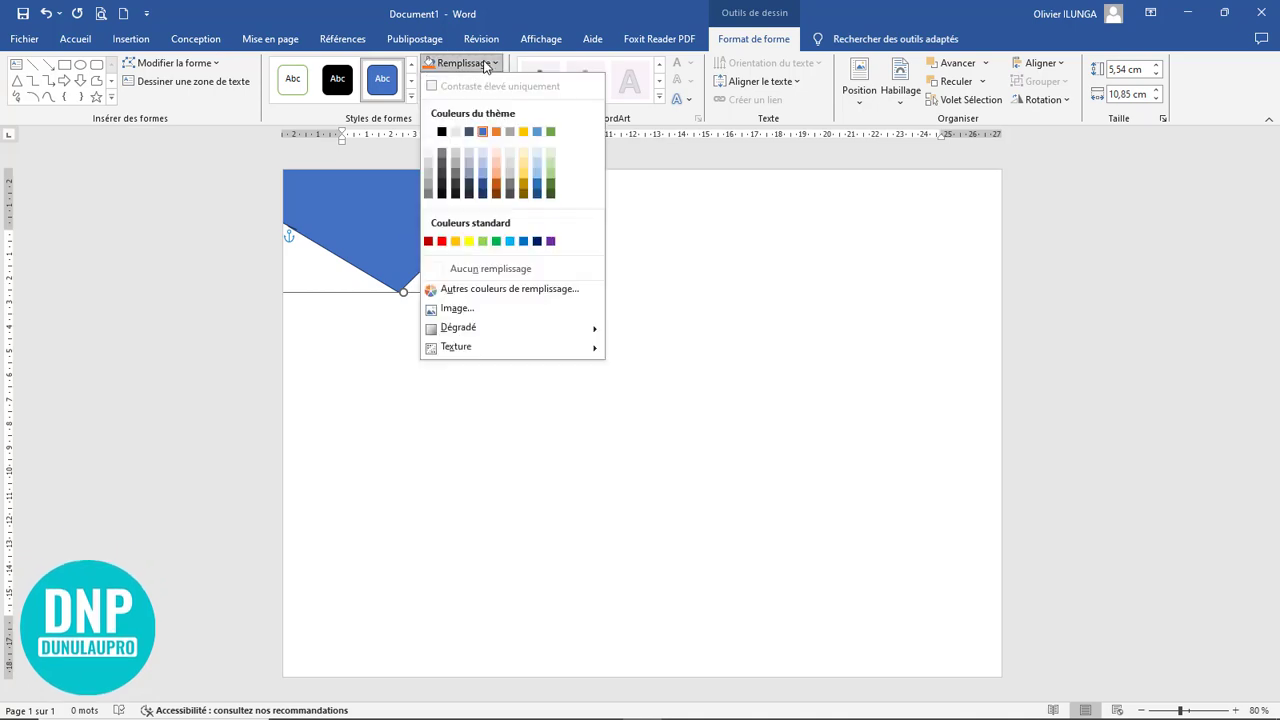
pyautogui.click(442, 132)
pyautogui.click(528, 300)
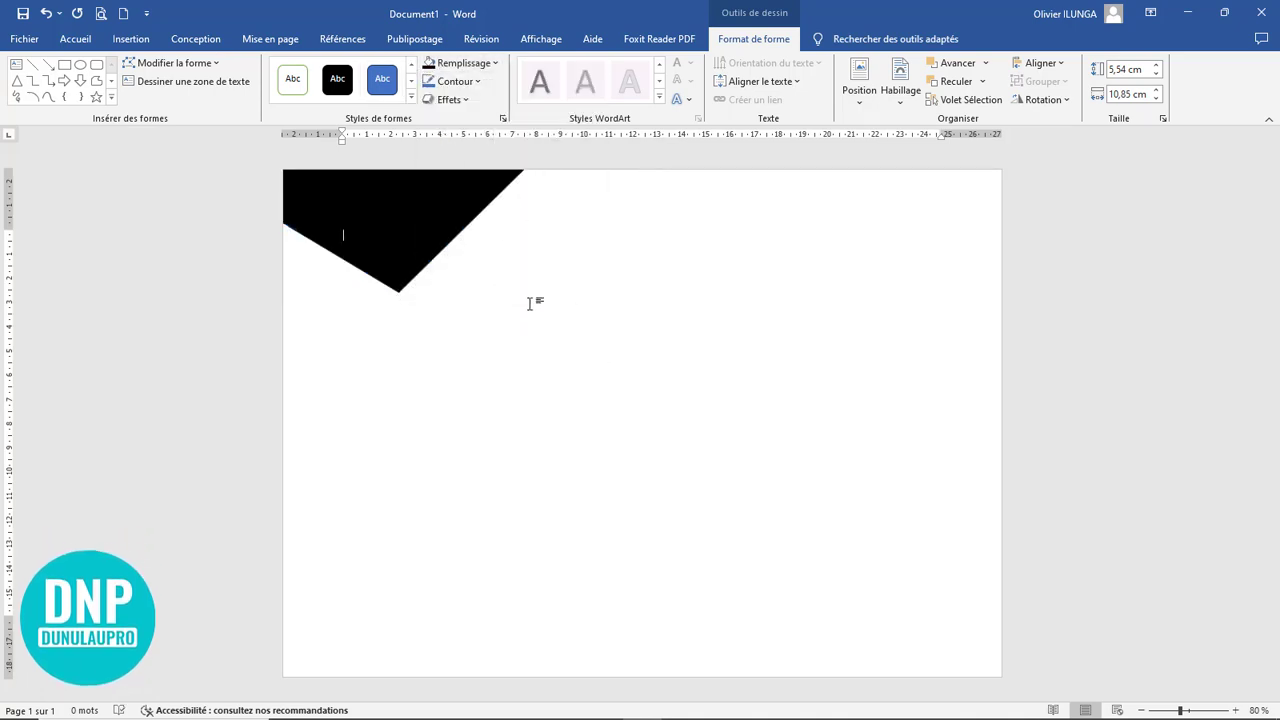
pyautogui.click(373, 236)
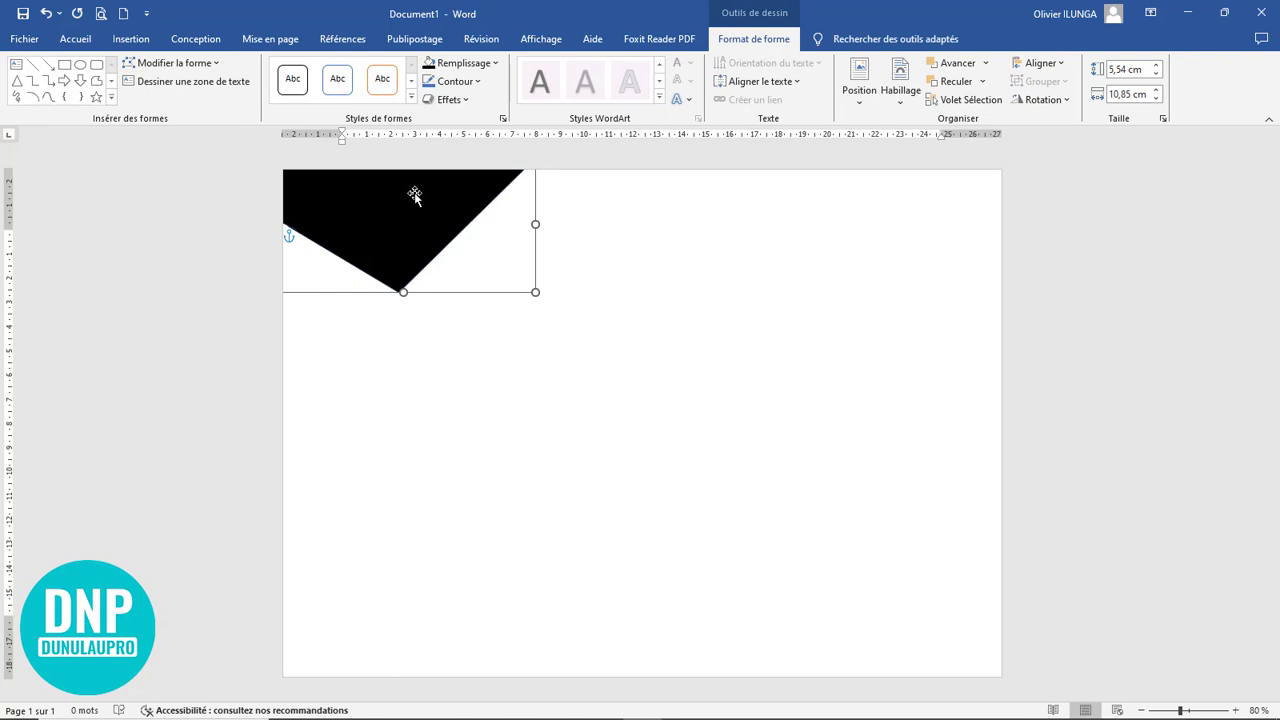
pyautogui.click(472, 84)
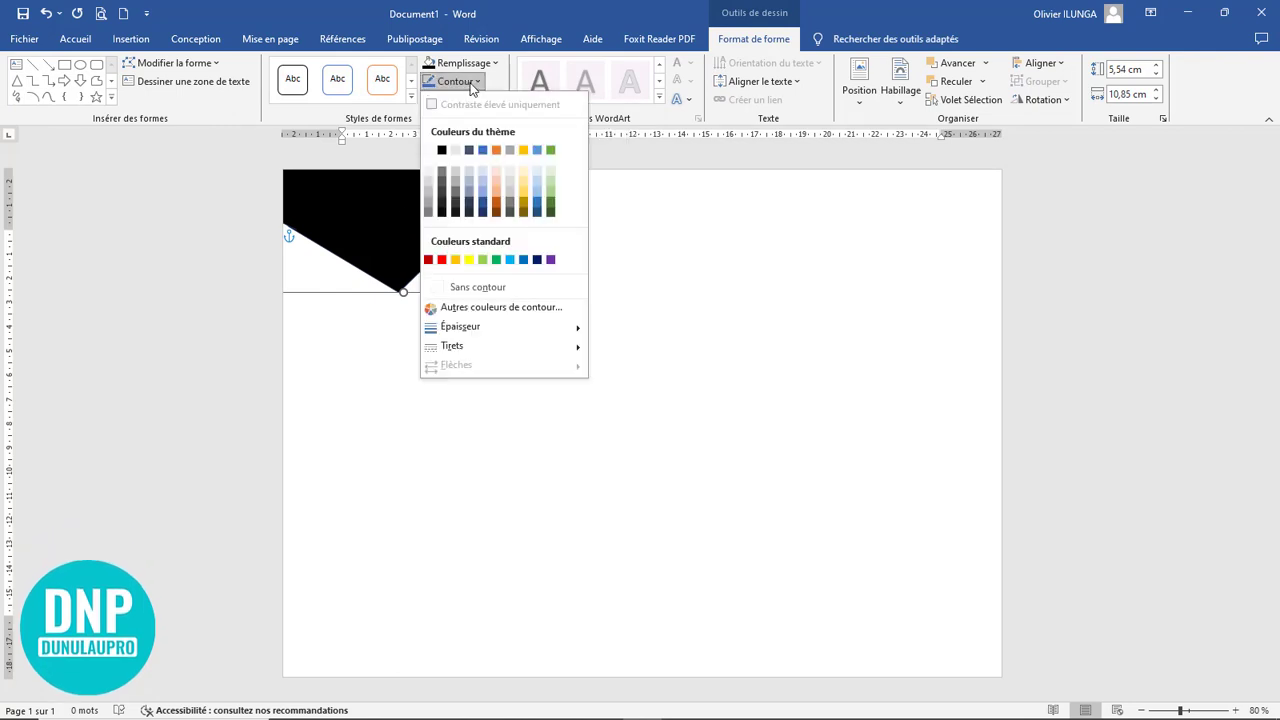
pyautogui.click(466, 284)
# Reposition the black shape so that it covers the page's upper-left corner and extends past the page edges
pyautogui.scroll(8, 626, 380)
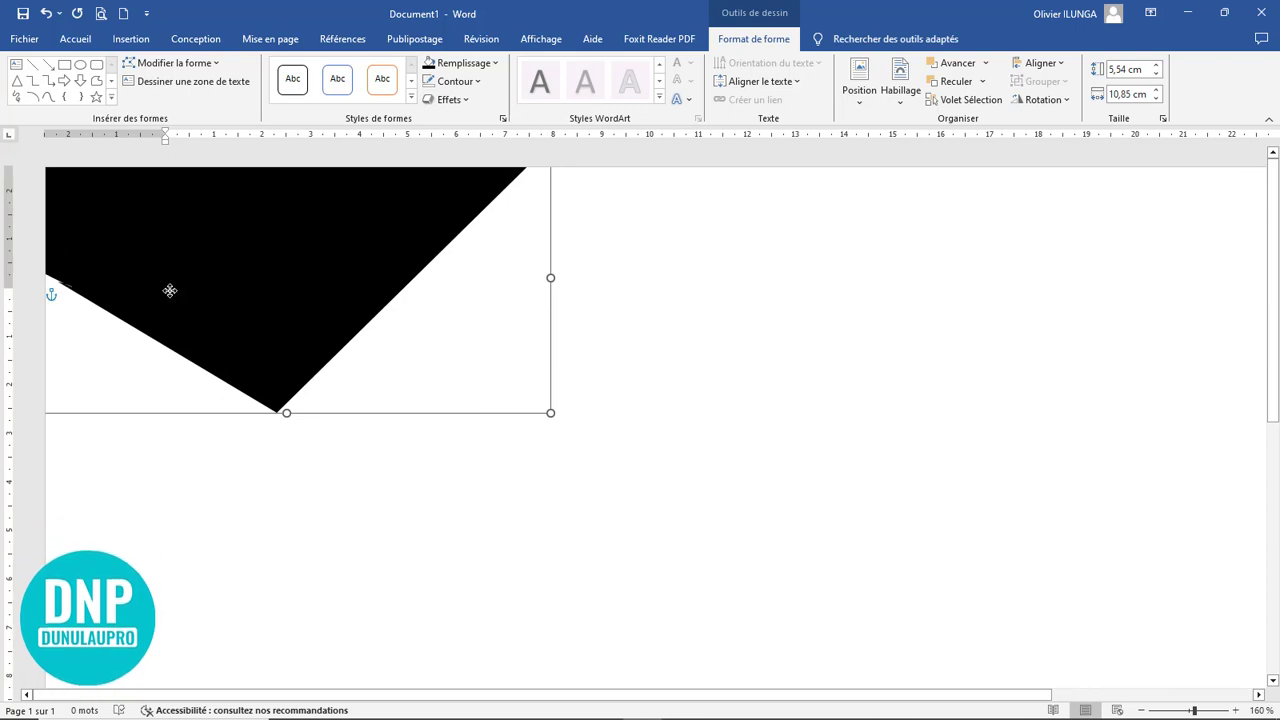
pyautogui.moveTo(169, 289); pyautogui.dragTo(157, 260)
pyautogui.click(386, 423)
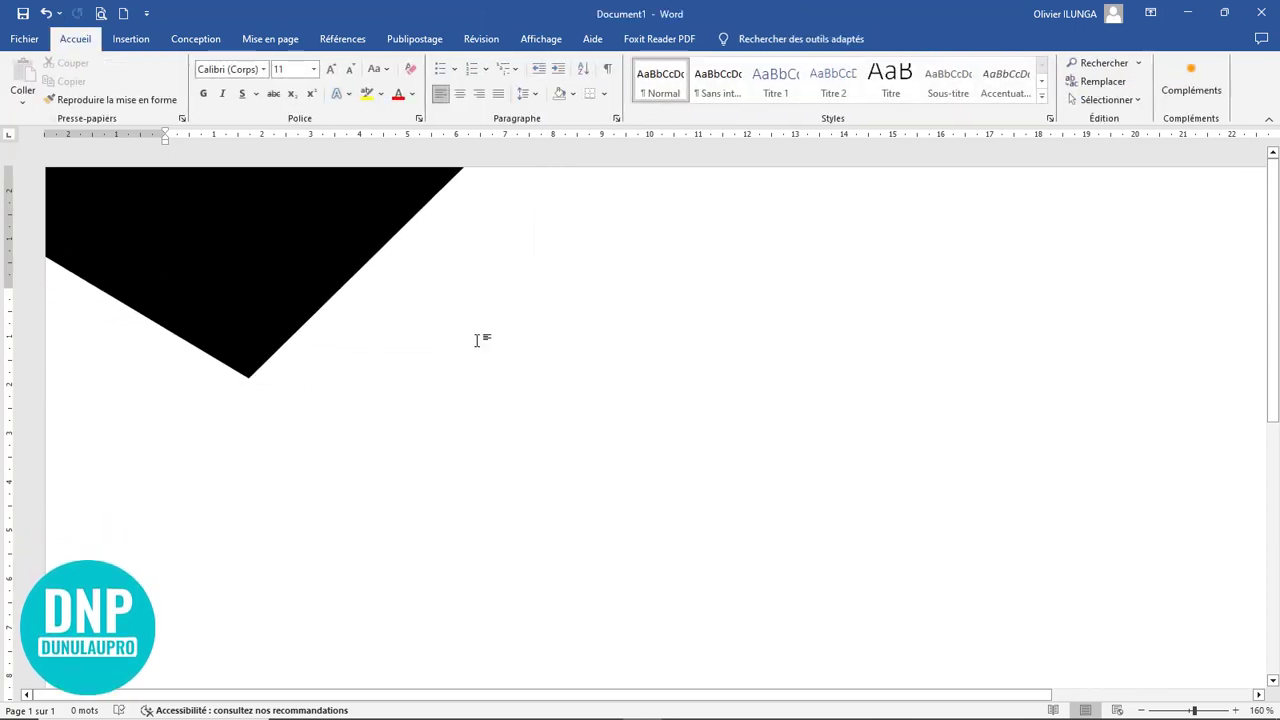
pyautogui.scroll(-11, 476, 340)
pyautogui.scroll(4, 476, 340)
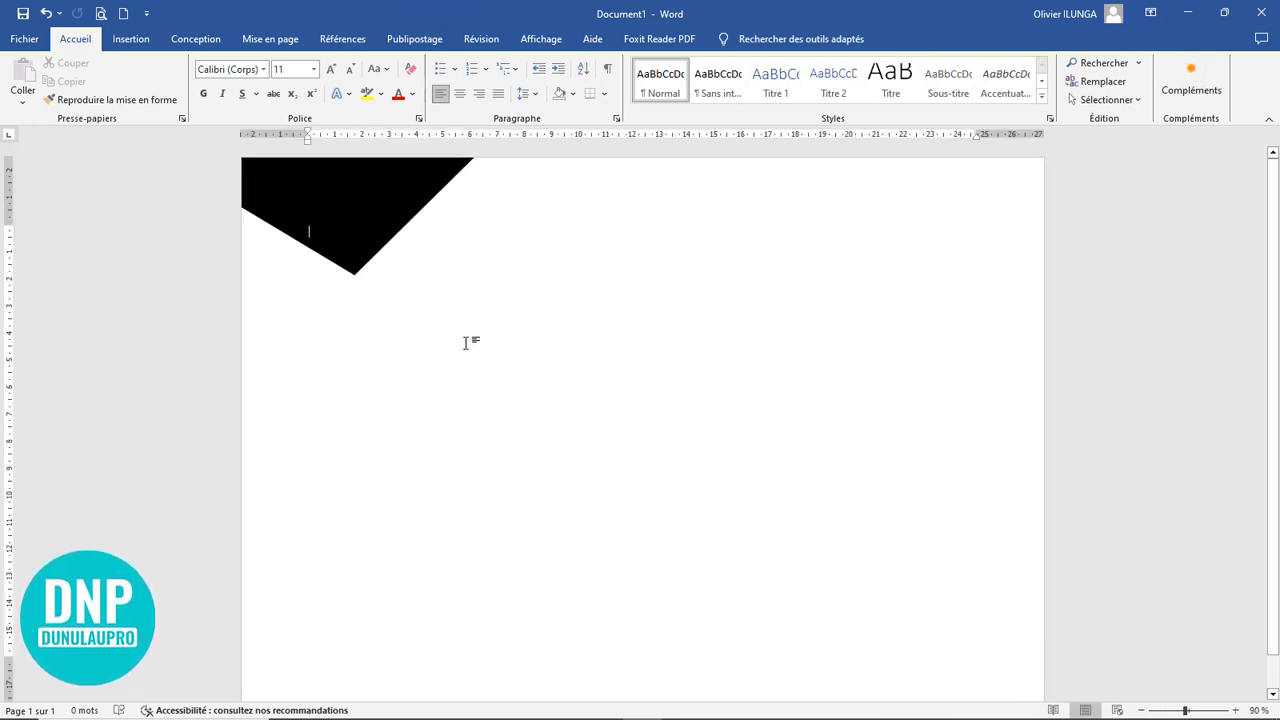
pyautogui.click(314, 214)
pyautogui.moveTo(326, 250); pyautogui.dragTo(325, 264)
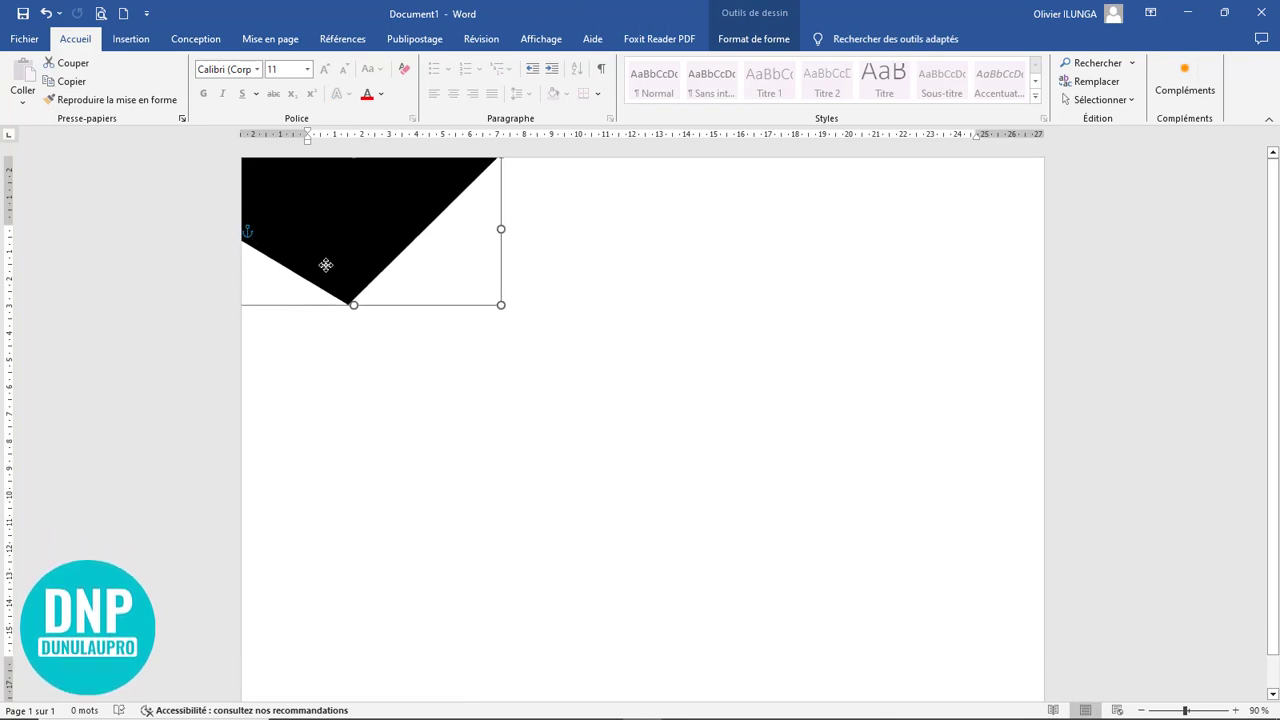
# Duplicate the black shape slightly to the right and higher, and fill the copy with the standard light blue
pyautogui.moveTo(337, 254); pyautogui.dragTo(391, 235)
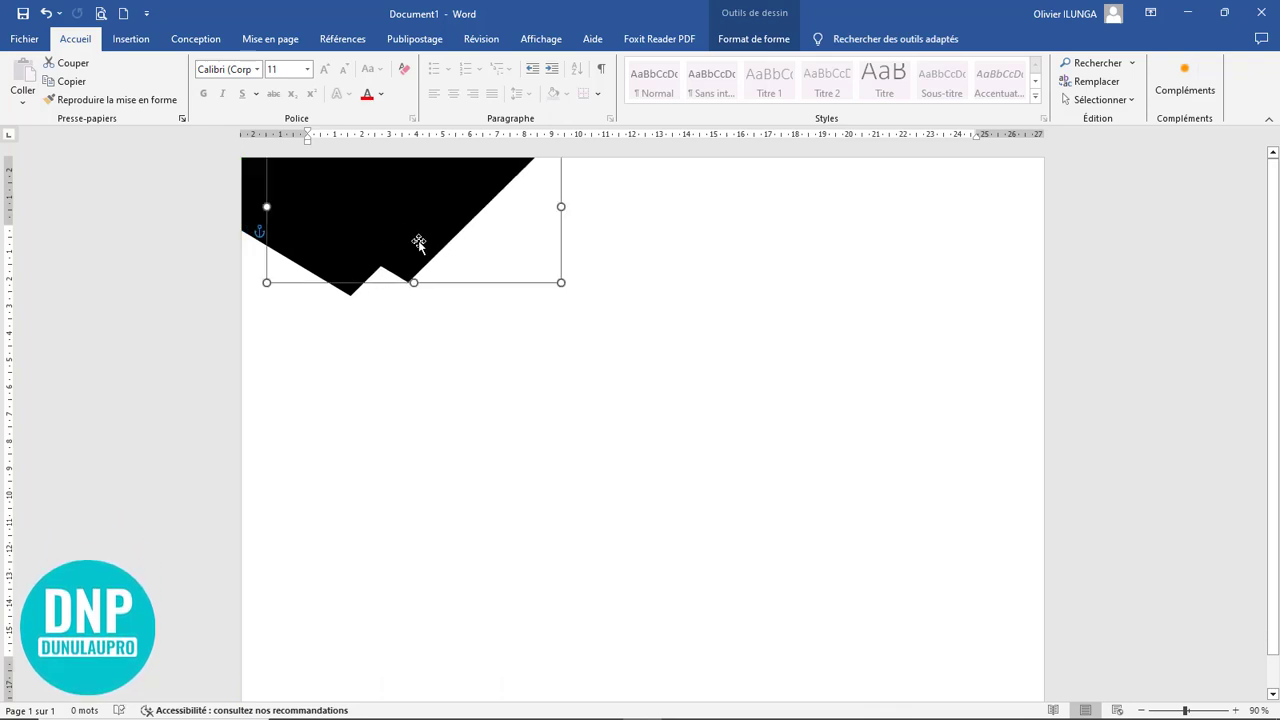
pyautogui.doubleClick(418, 243)
pyautogui.click(495, 65)
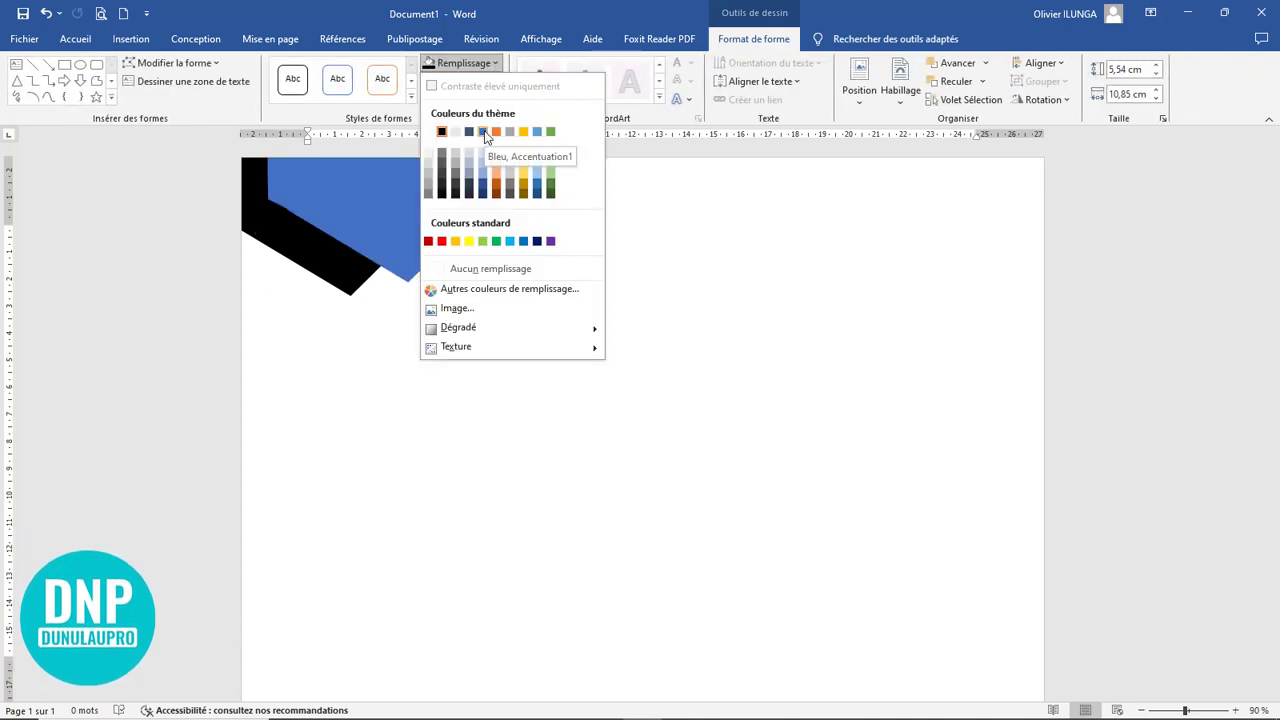
pyautogui.click(510, 242)
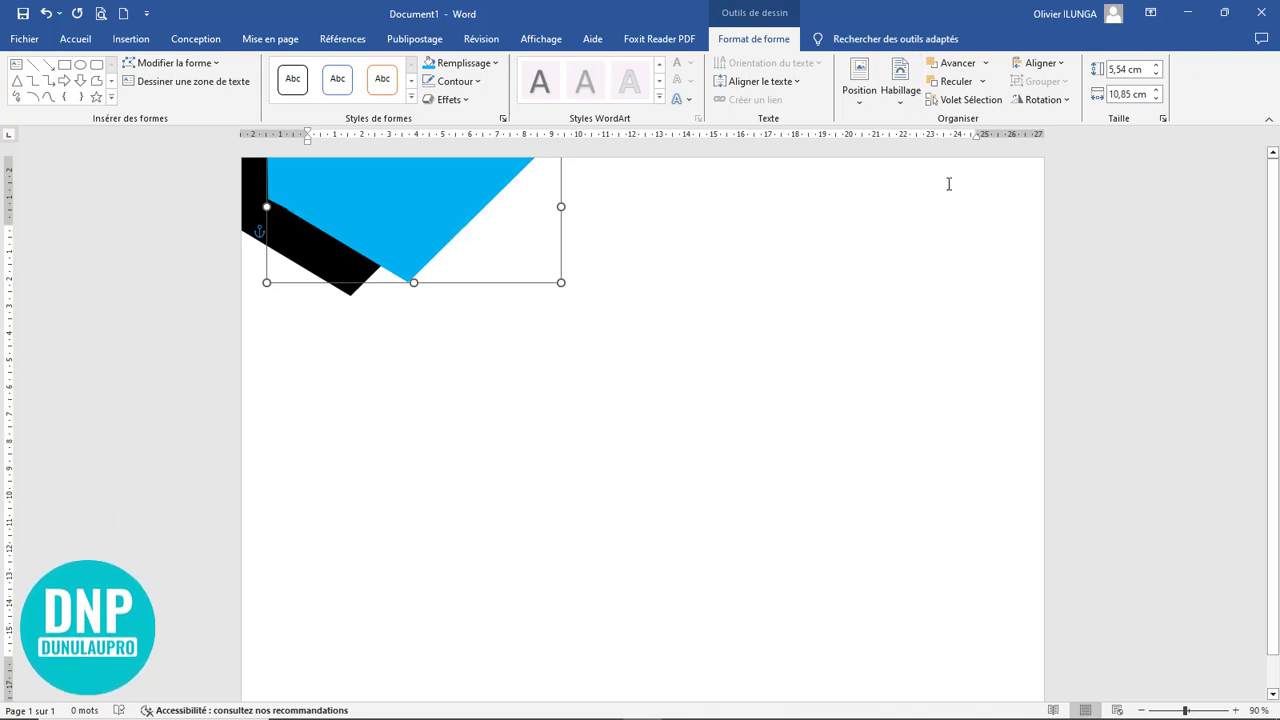
# Send the light blue copy behind the black shape
pyautogui.click(985, 82)
pyautogui.click(986, 178)
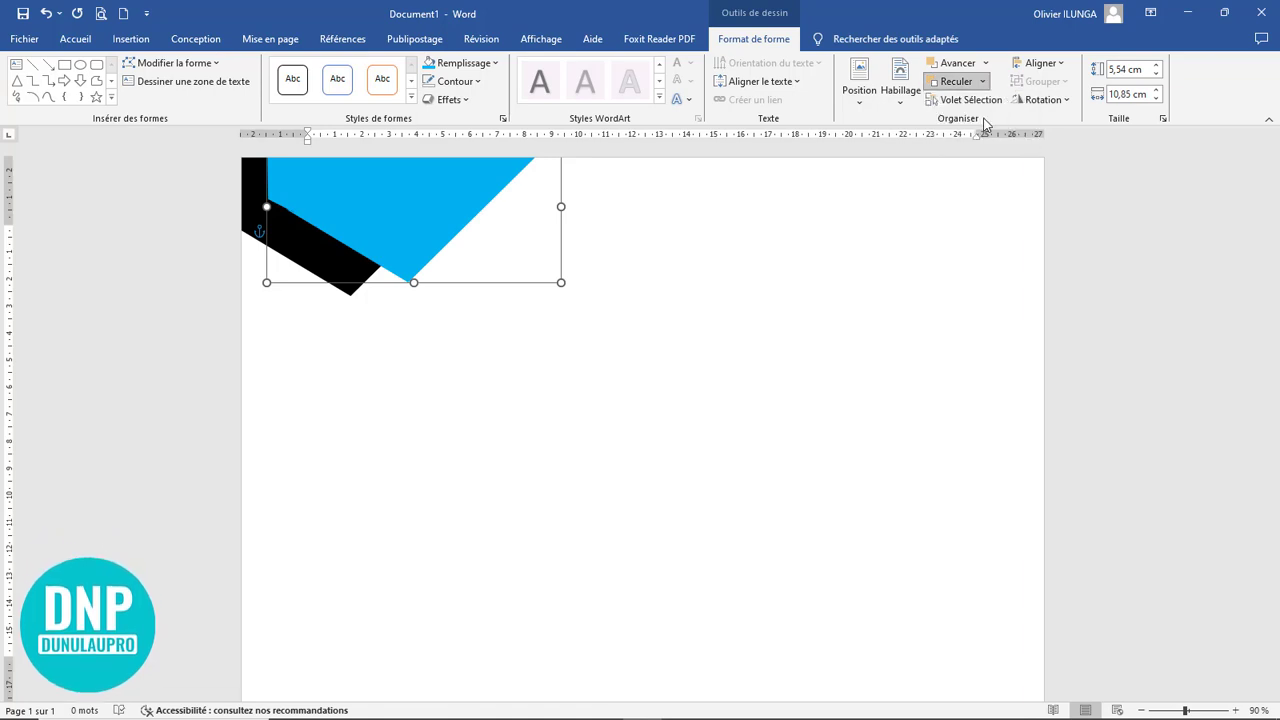
pyautogui.click(691, 298)
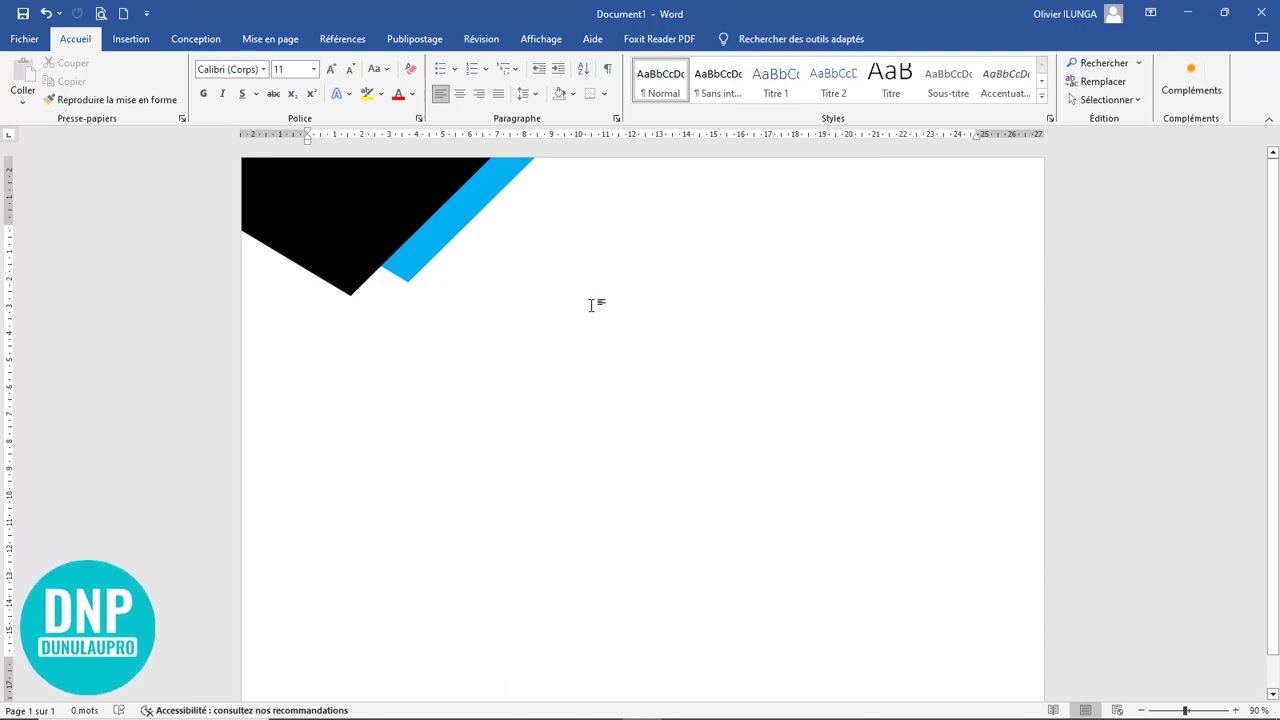
# Duplicate the black shape slightly higher and give the copy an orange outline
pyautogui.click(361, 231)
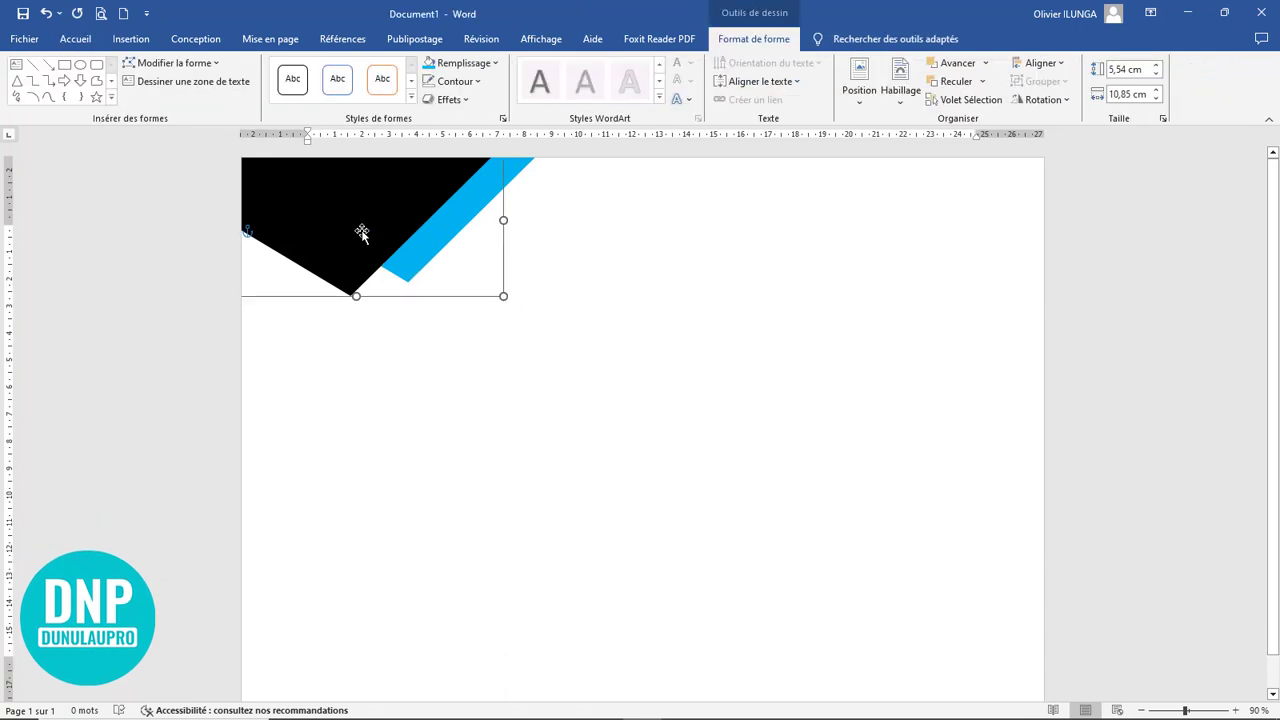
pyautogui.moveTo(379, 239); pyautogui.dragTo(371, 206)
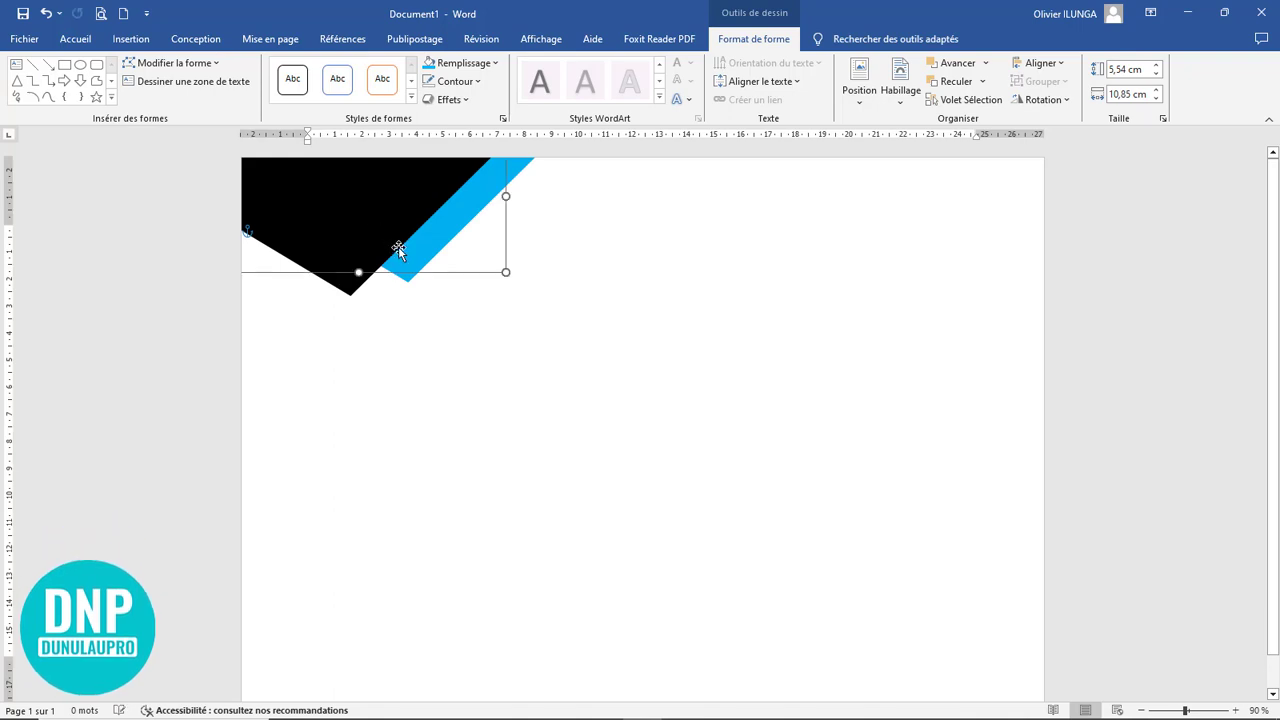
pyautogui.click(477, 83)
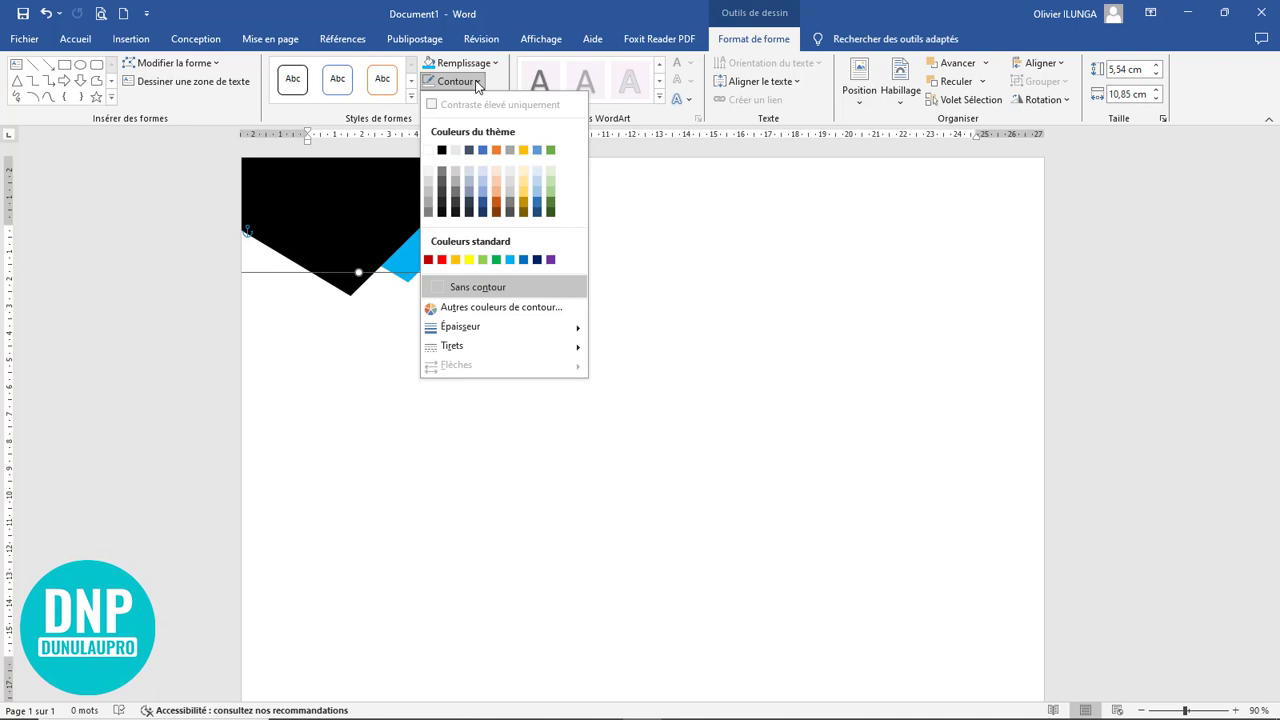
pyautogui.click(455, 260)
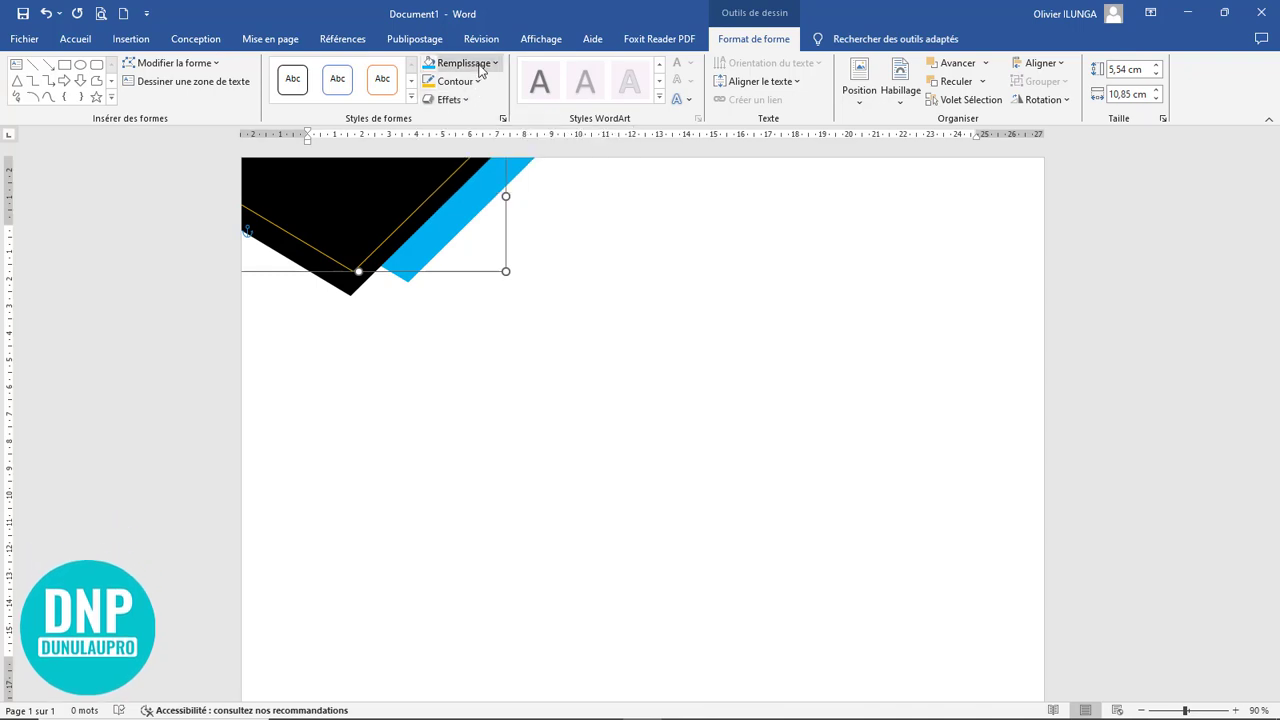
# Remove the orange-outlined copy's fill and set its outline weight to 2¼ pt
pyautogui.click(479, 68)
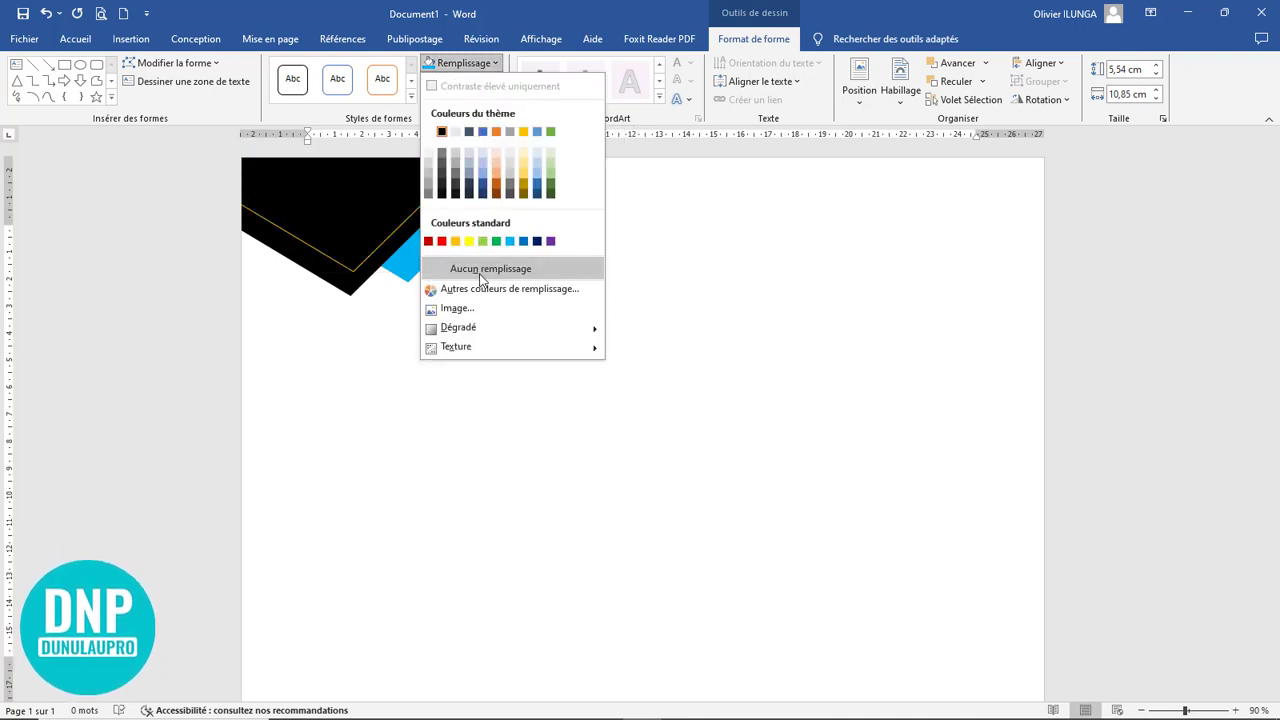
pyautogui.click(481, 269)
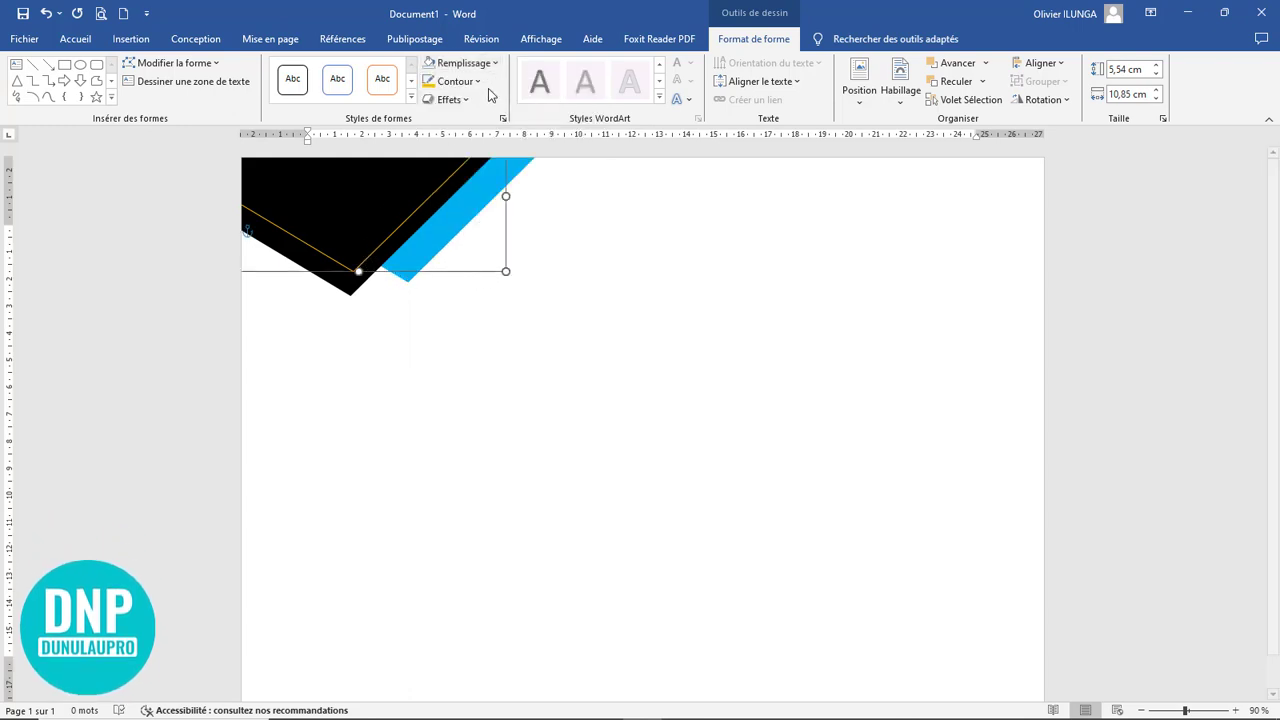
pyautogui.click(455, 81)
pyautogui.moveTo(502, 335)
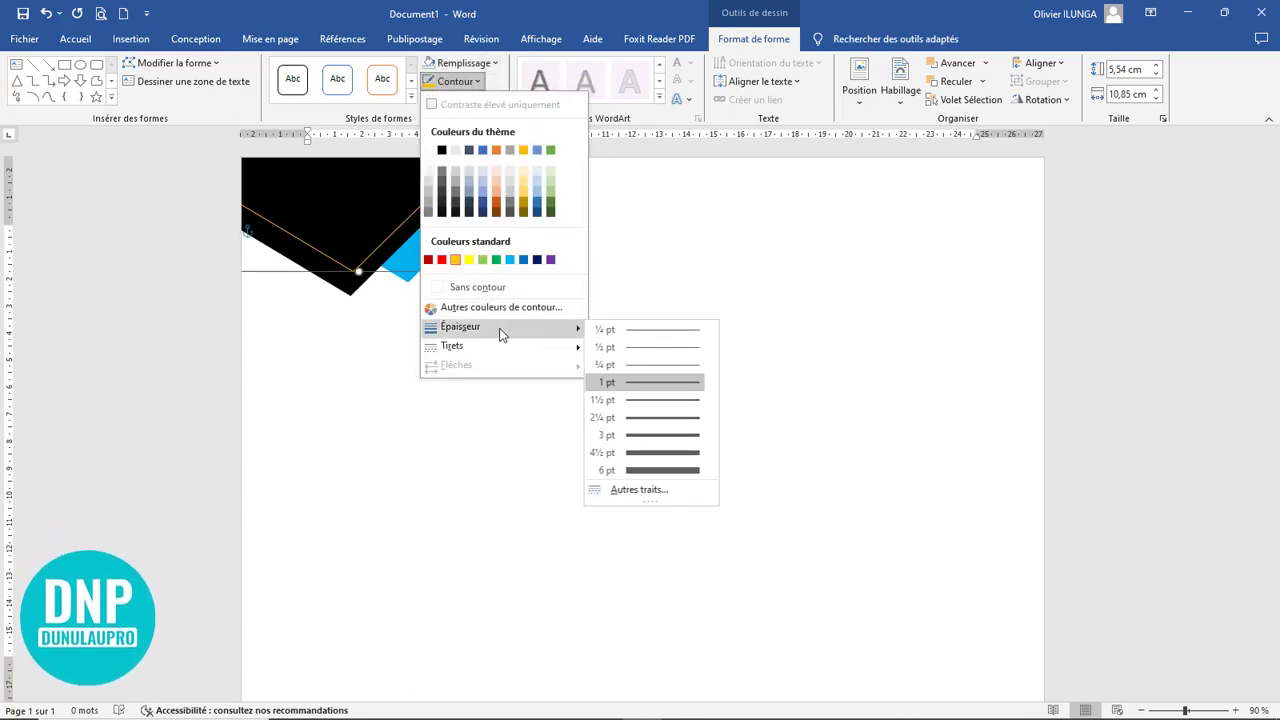
pyautogui.click(651, 418)
pyautogui.click(634, 303)
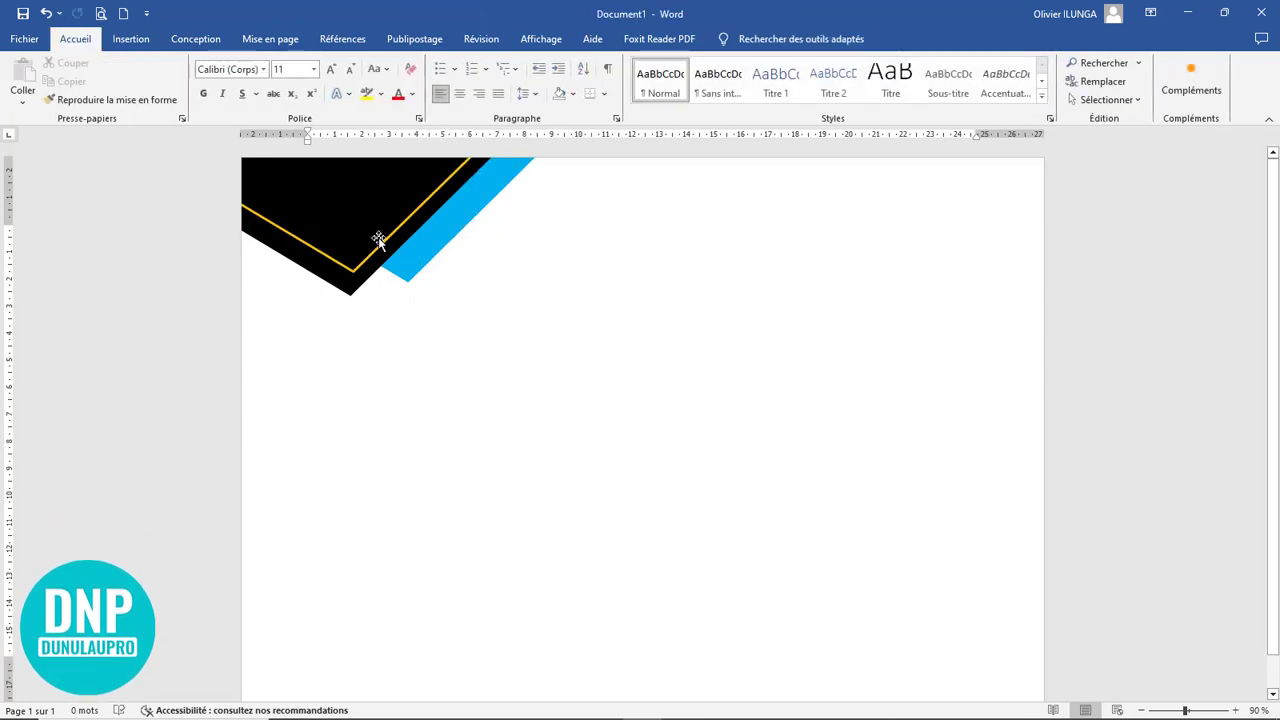
# Reduce the orange outline shape's height to about 5.3 cm and position it just inside the black shape's edges
pyautogui.click(378, 240)
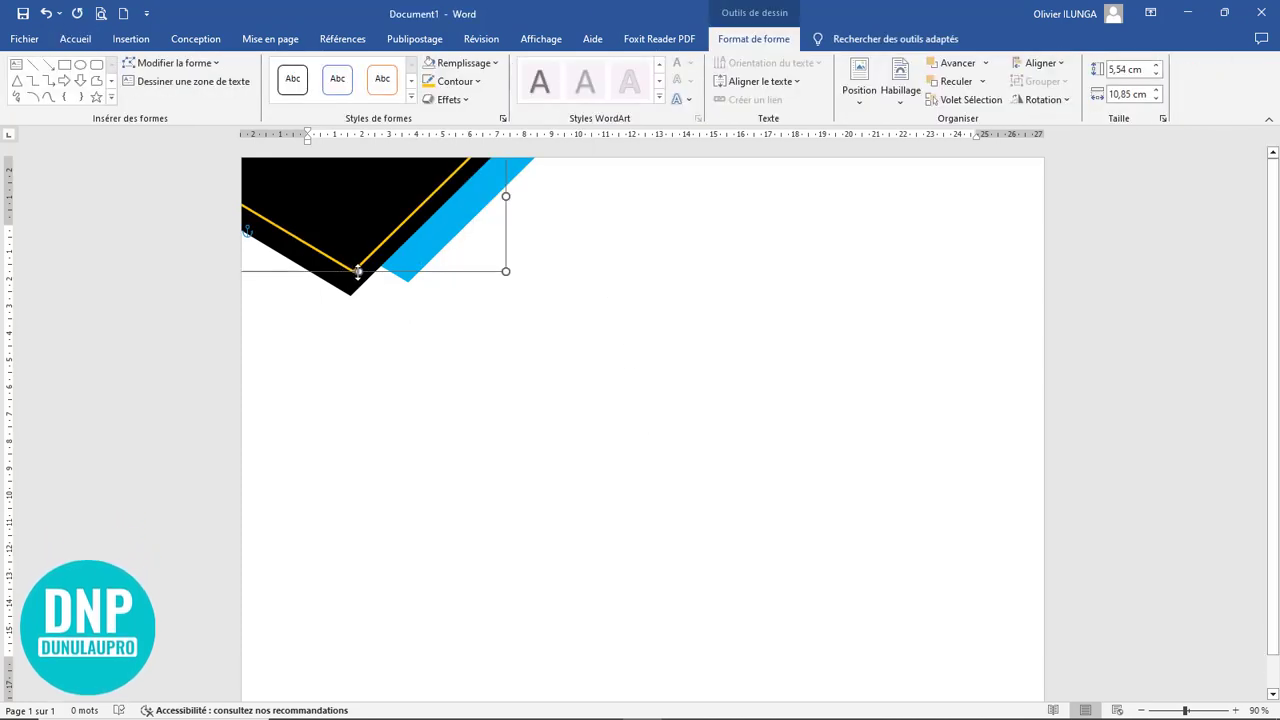
pyautogui.moveTo(358, 268); pyautogui.dragTo(408, 265)
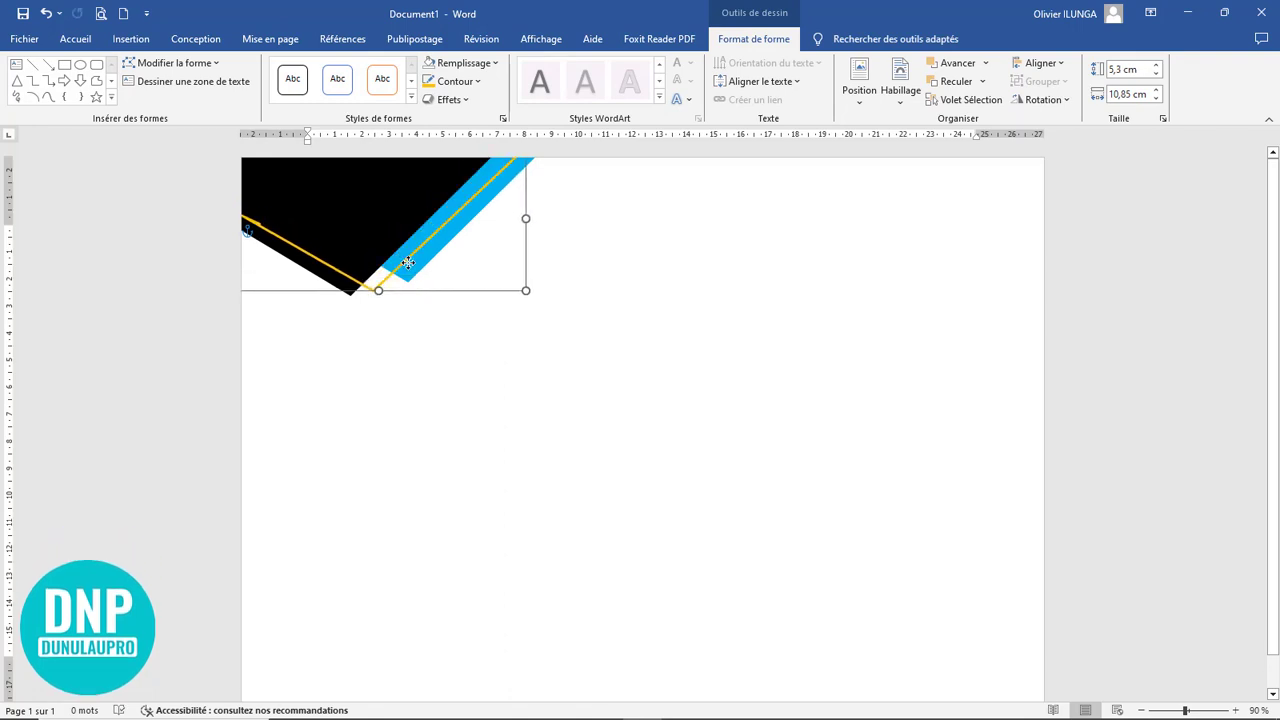
pyautogui.click(582, 355)
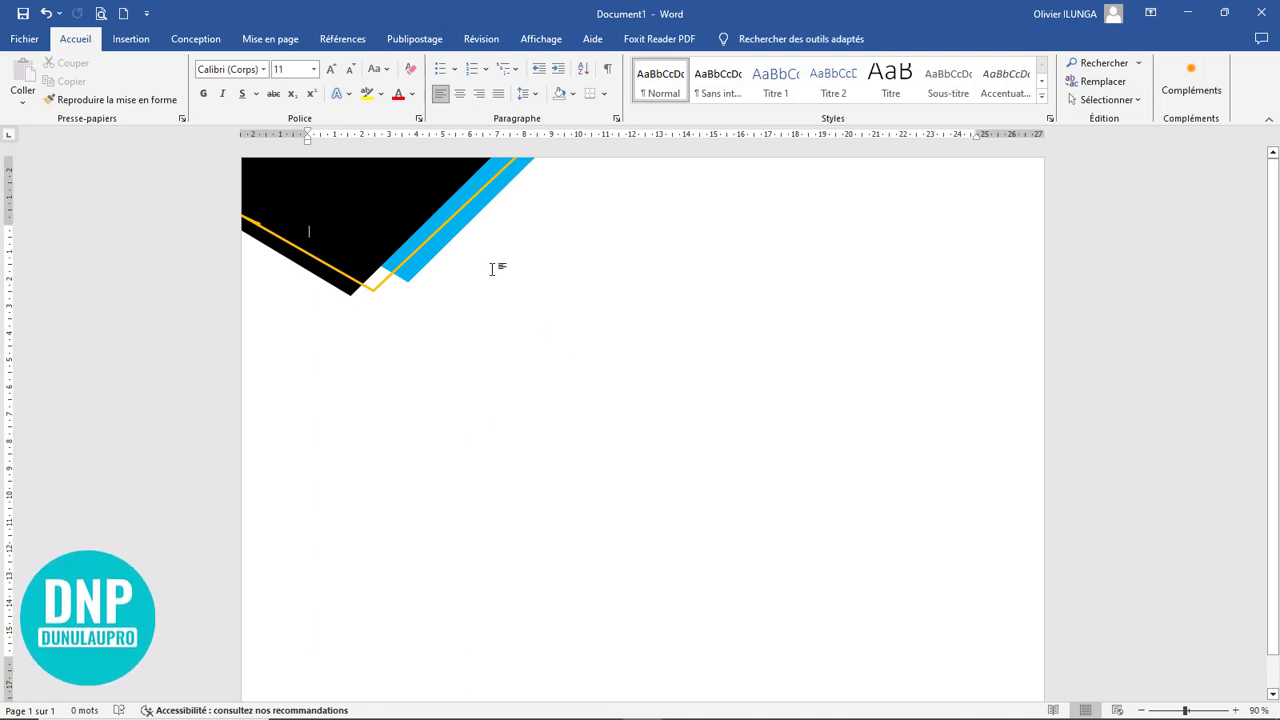
pyautogui.moveTo(384, 287); pyautogui.dragTo(358, 258)
pyautogui.click(563, 349)
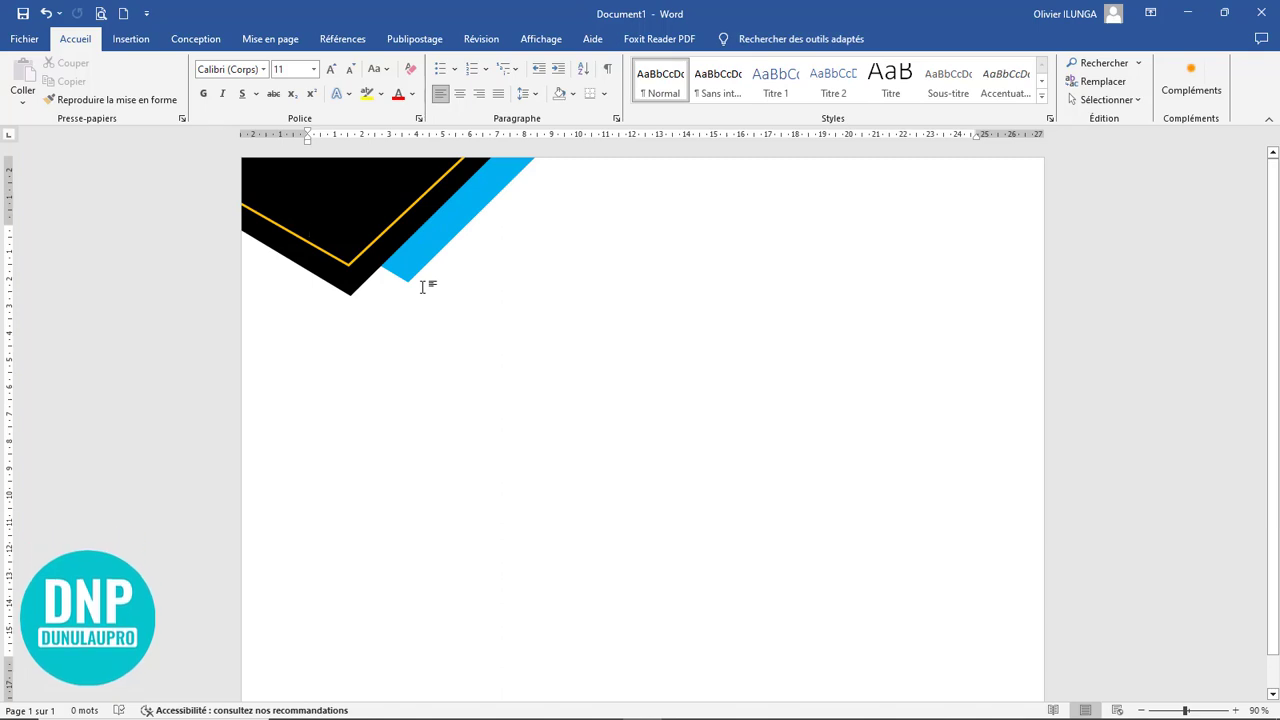
pyautogui.click(672, 345)
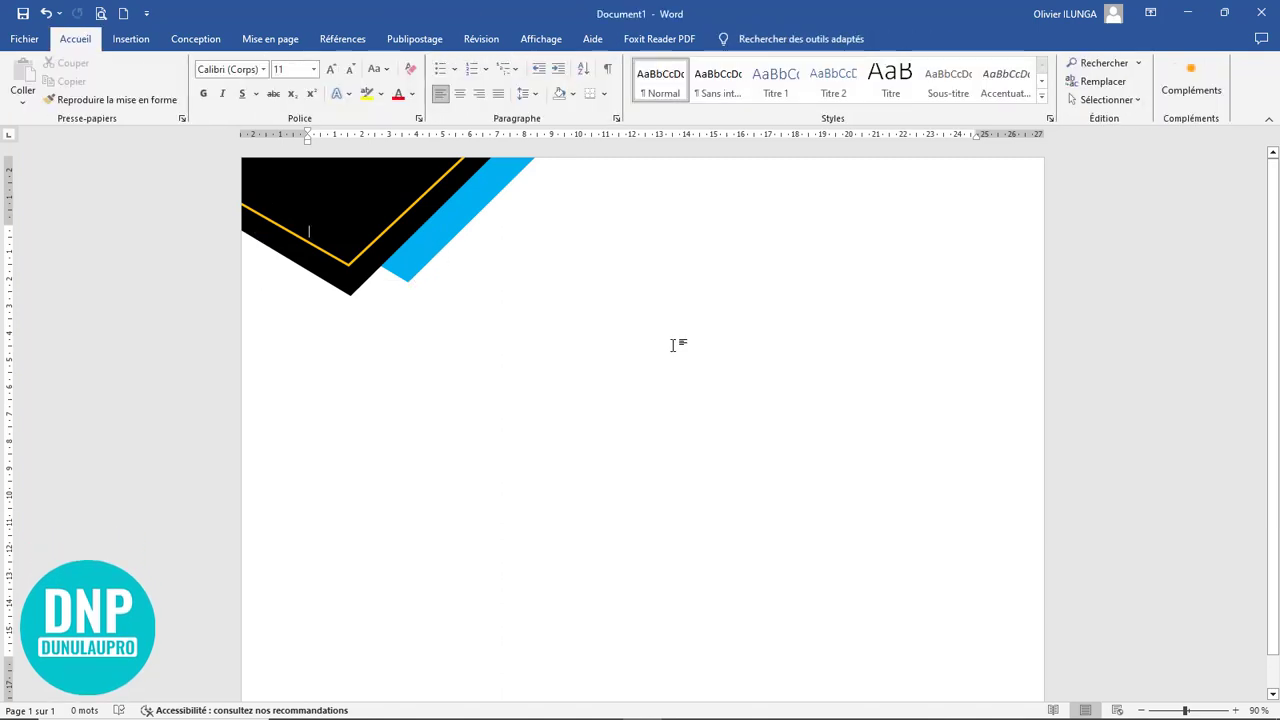
pyautogui.scroll(-1, 610, 300)
pyautogui.scroll(-1, 612, 301)
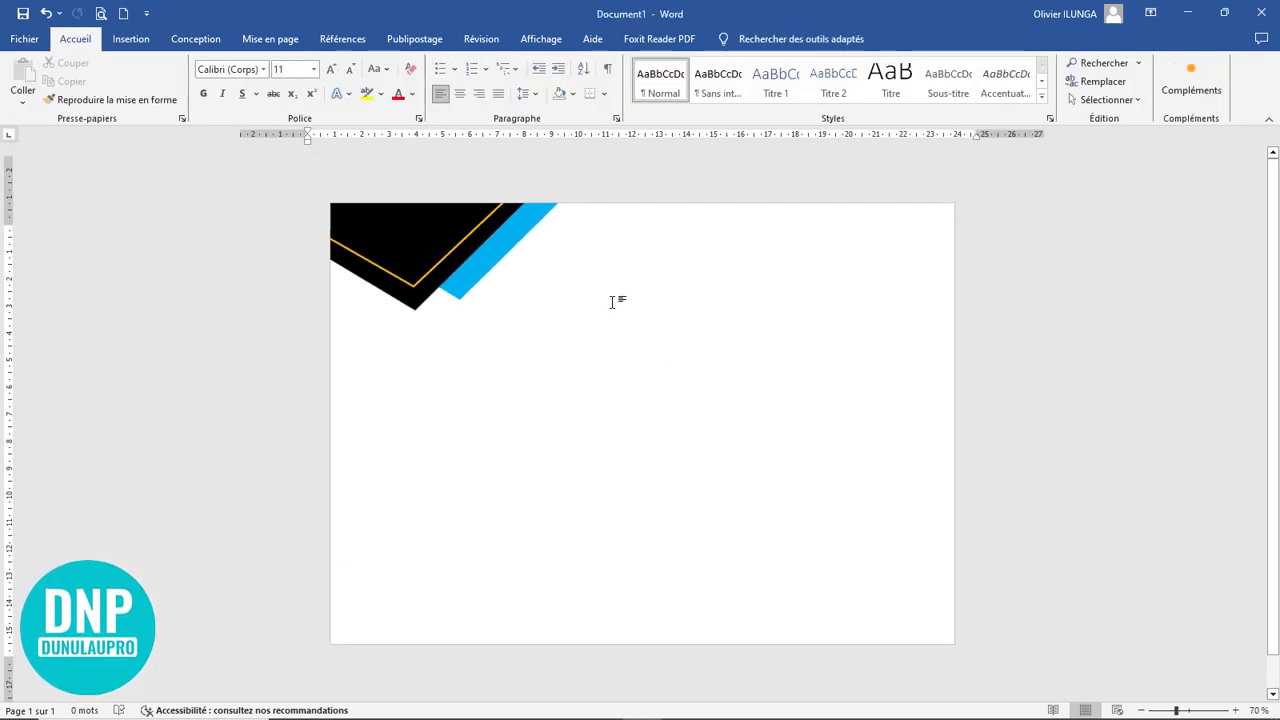
# Group the black, light blue and orange-outlined shapes in the page's top-left corner into one object
pyautogui.click(435, 270)
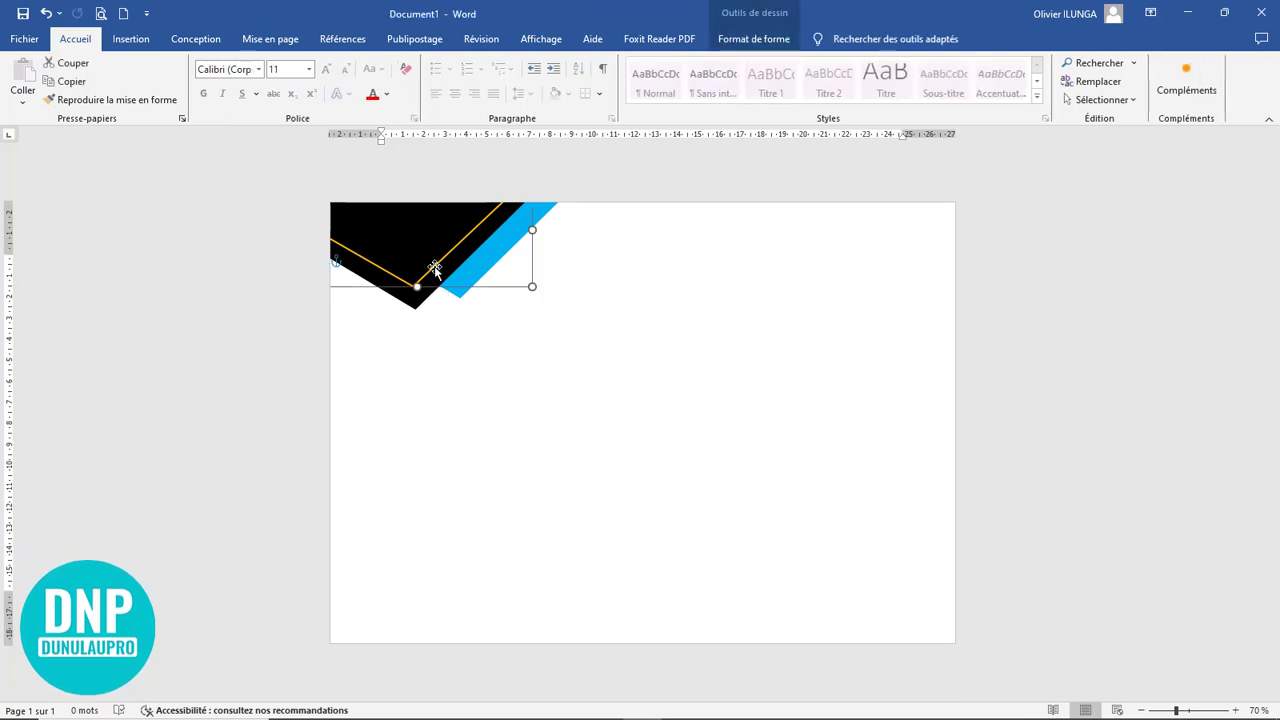
pyautogui.keyDown('shift'); pyautogui.click(419, 310); pyautogui.keyUp('shift')
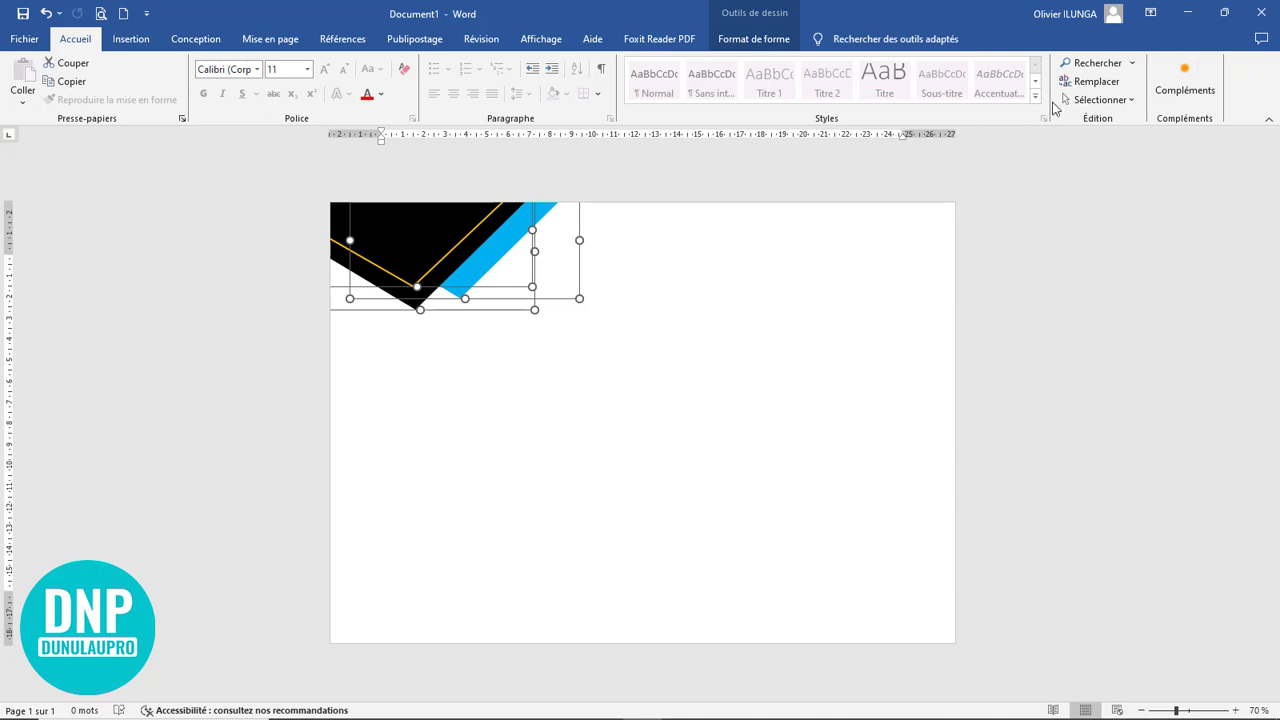
pyautogui.click(762, 46)
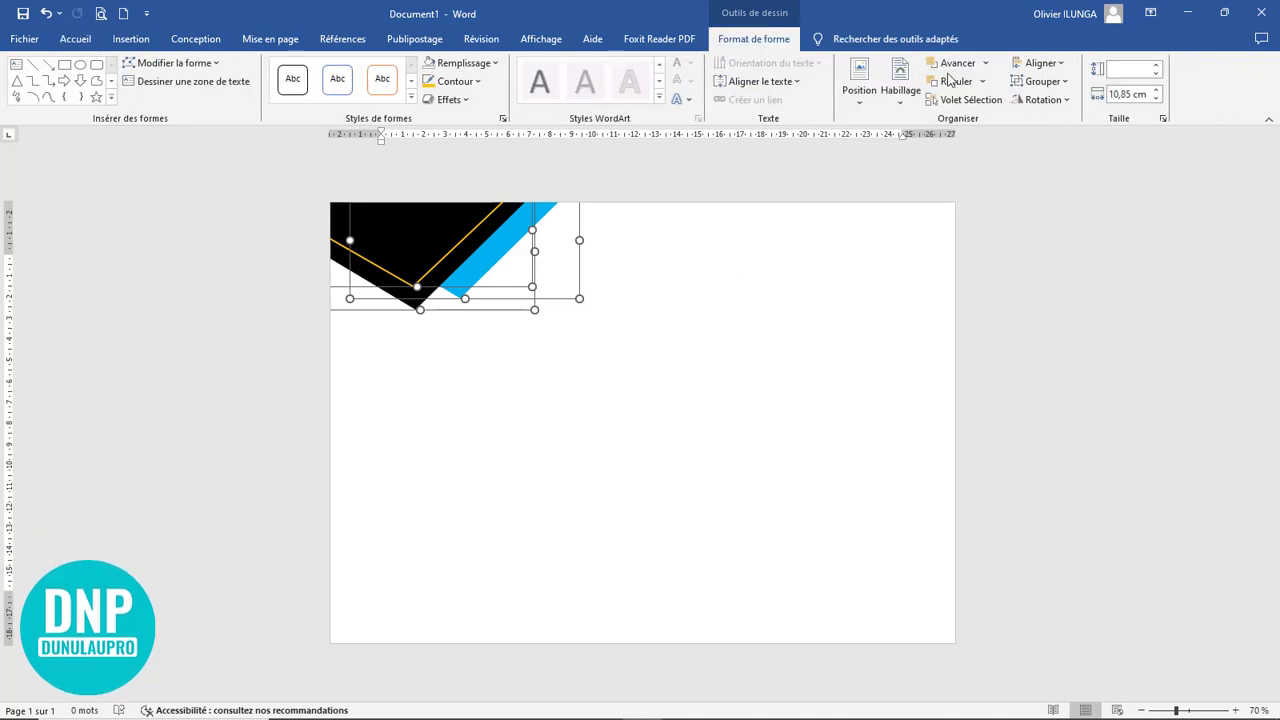
pyautogui.click(1040, 82)
pyautogui.click(1046, 112)
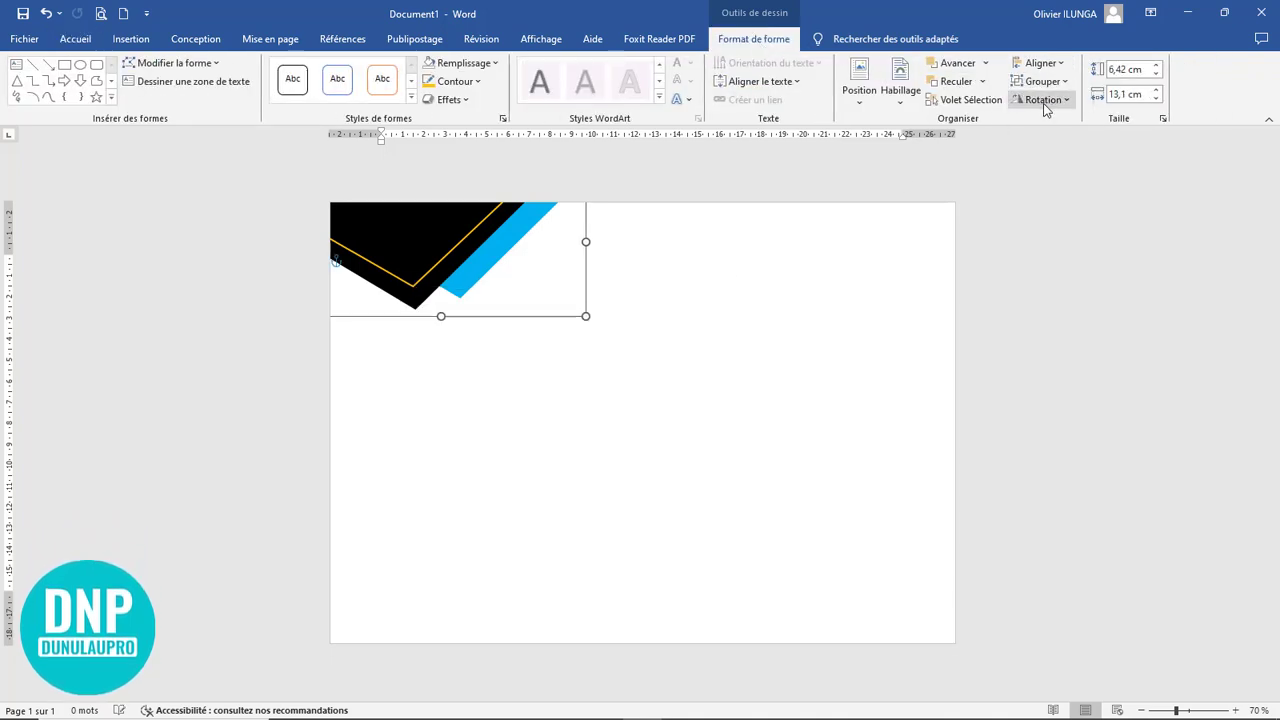
pyautogui.click(728, 350)
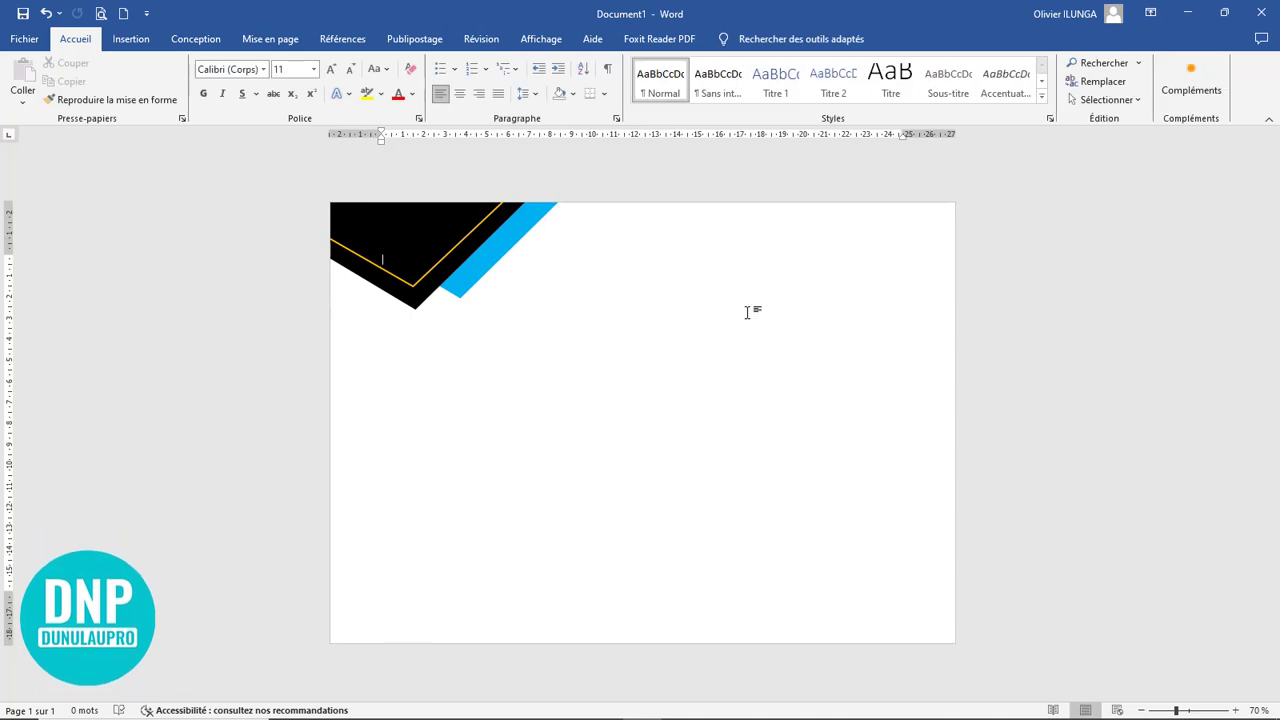
# Duplicate the grouped corner decoration, rotate the copy 180° and place it in the page's bottom-right corner
pyautogui.click(461, 262)
pyautogui.moveTo(458, 256); pyautogui.dragTo(687, 477)
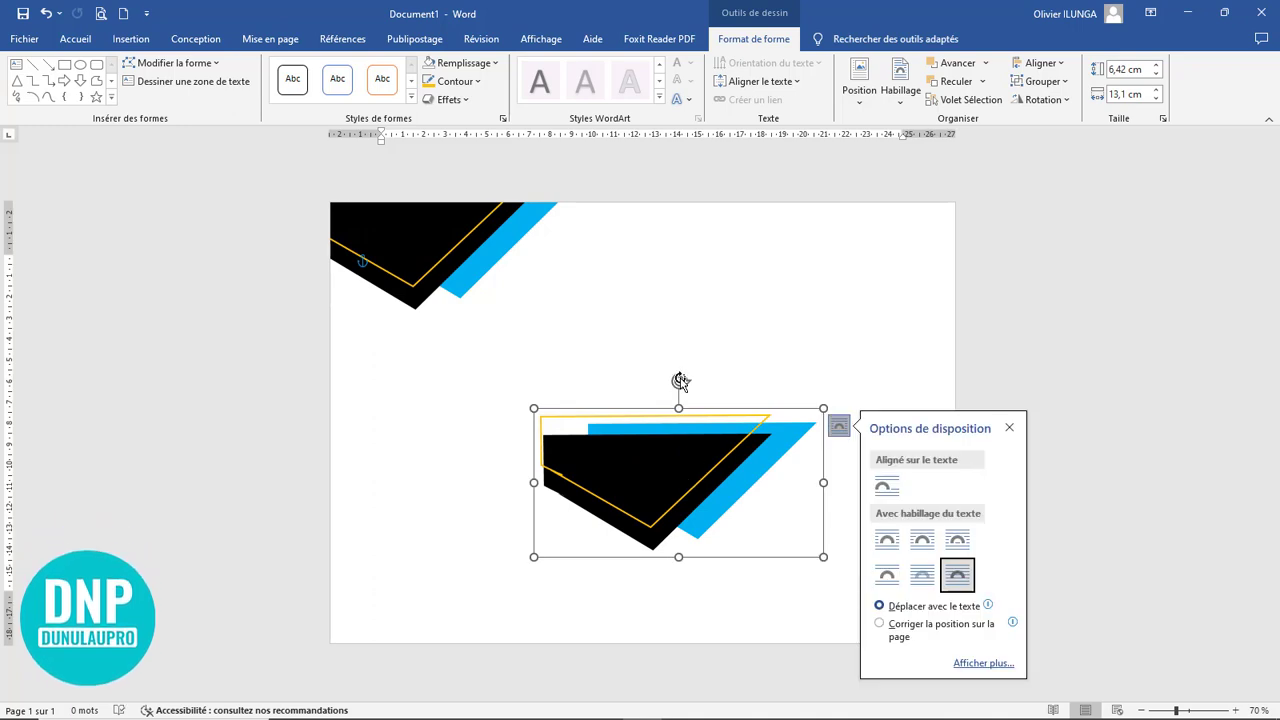
pyautogui.moveTo(680, 381); pyautogui.dragTo(854, 619)
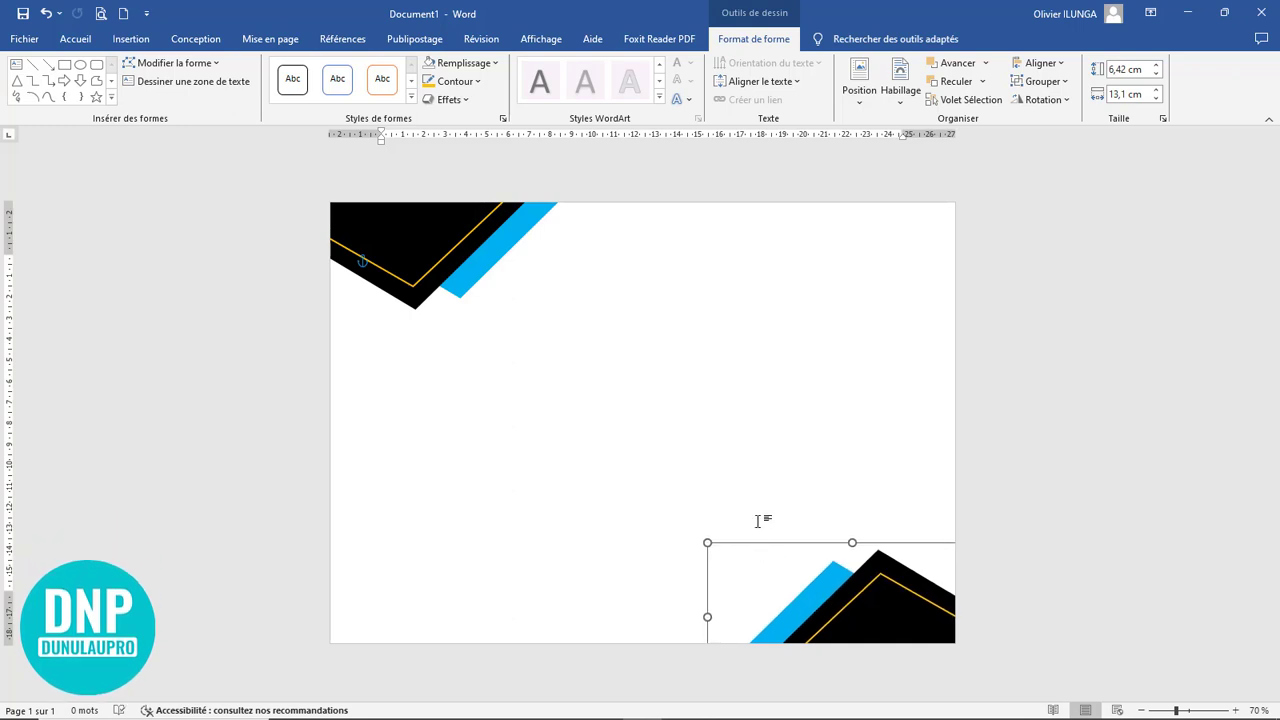
pyautogui.click(954, 491)
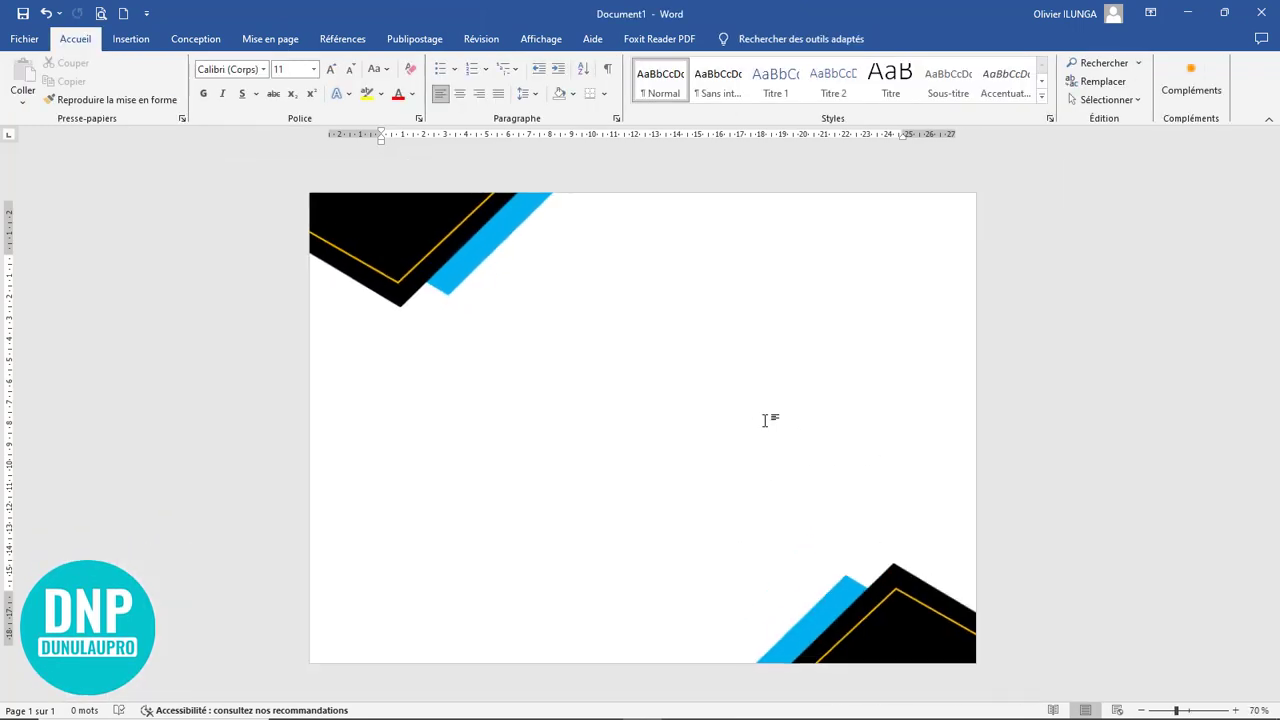
pyautogui.scroll(-1, 765, 420)
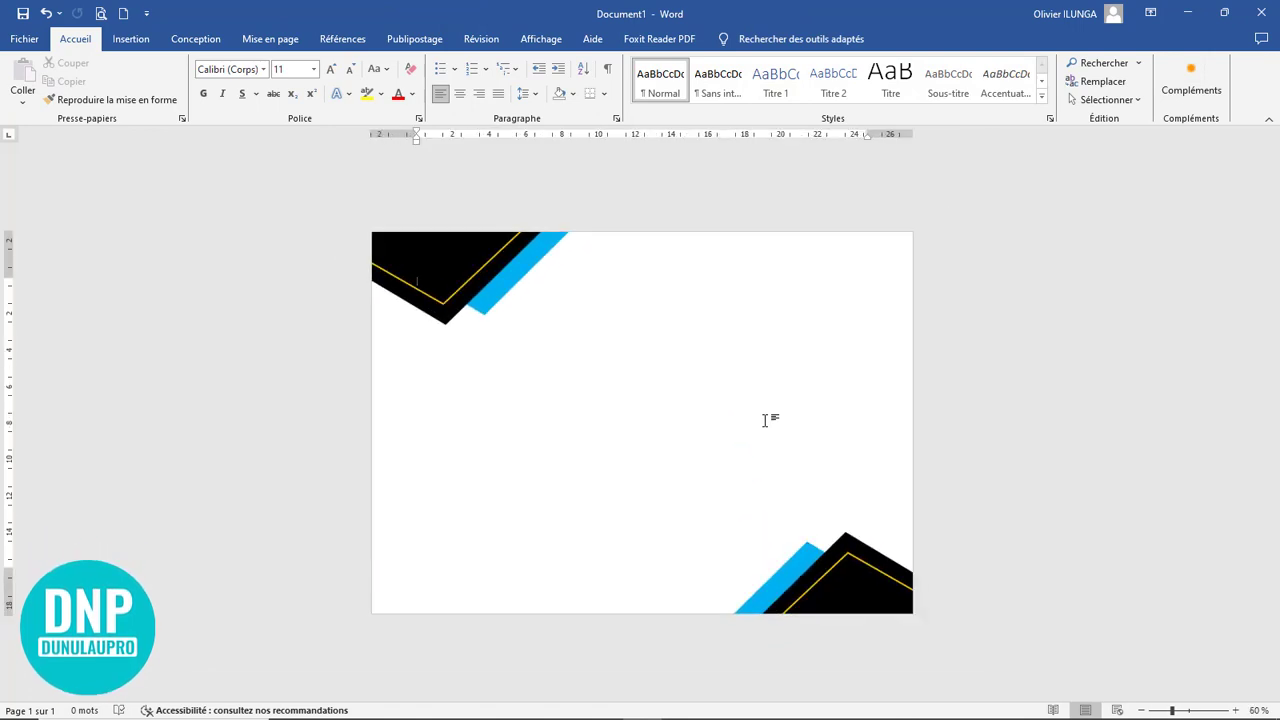
pyautogui.scroll(1, 765, 420)
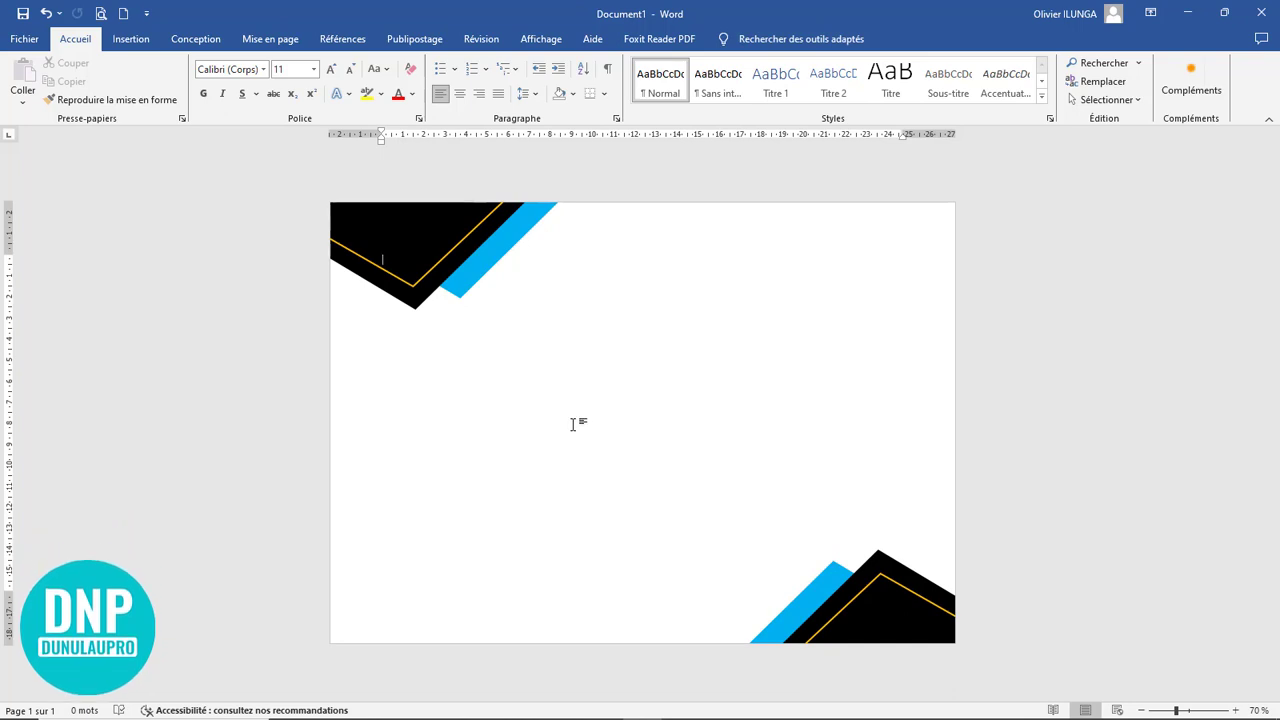
# Draw a rectangle about 8.5 cm high and 9.5 cm wide in the page's bottom-left corner
pyautogui.click(131, 40)
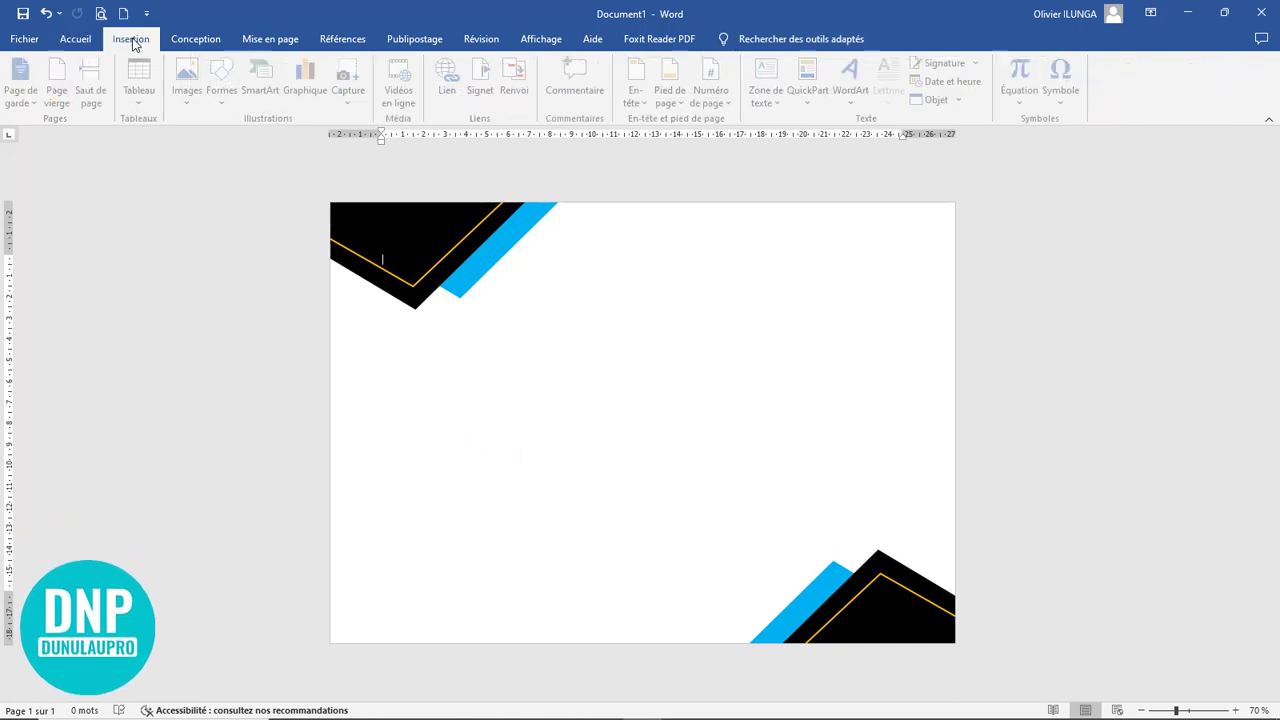
pyautogui.click(226, 88)
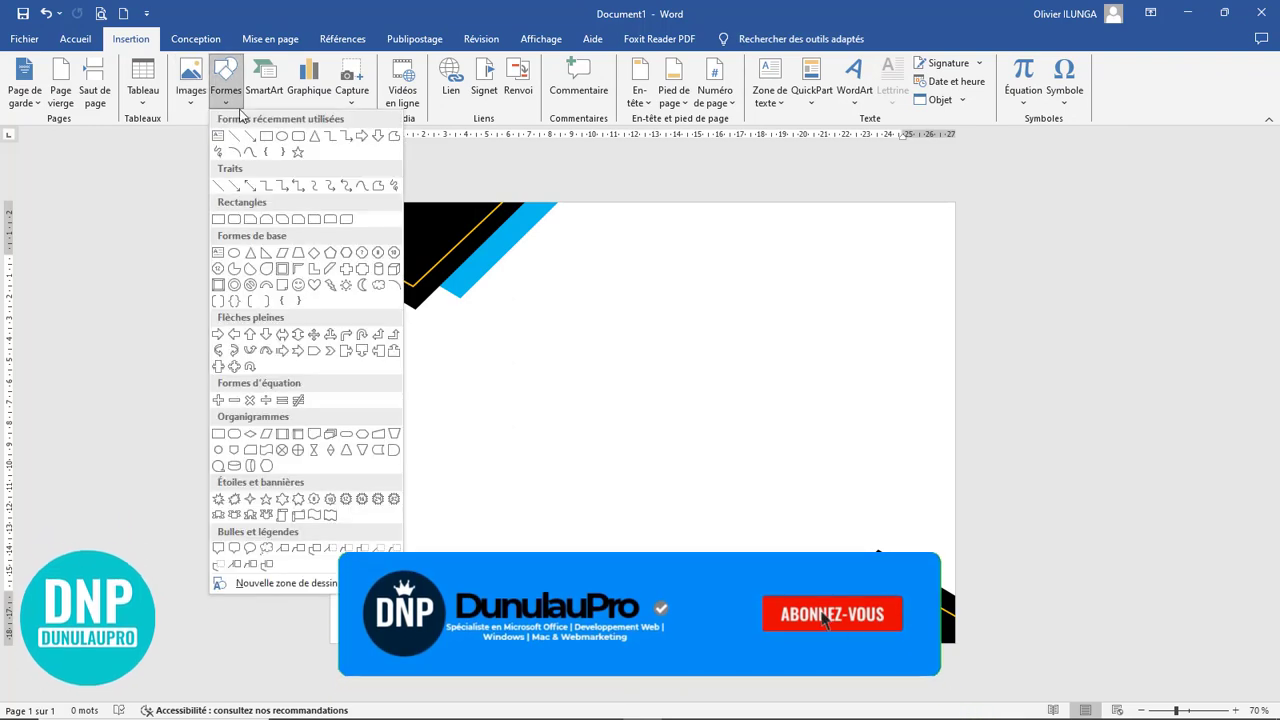
pyautogui.click(266, 137)
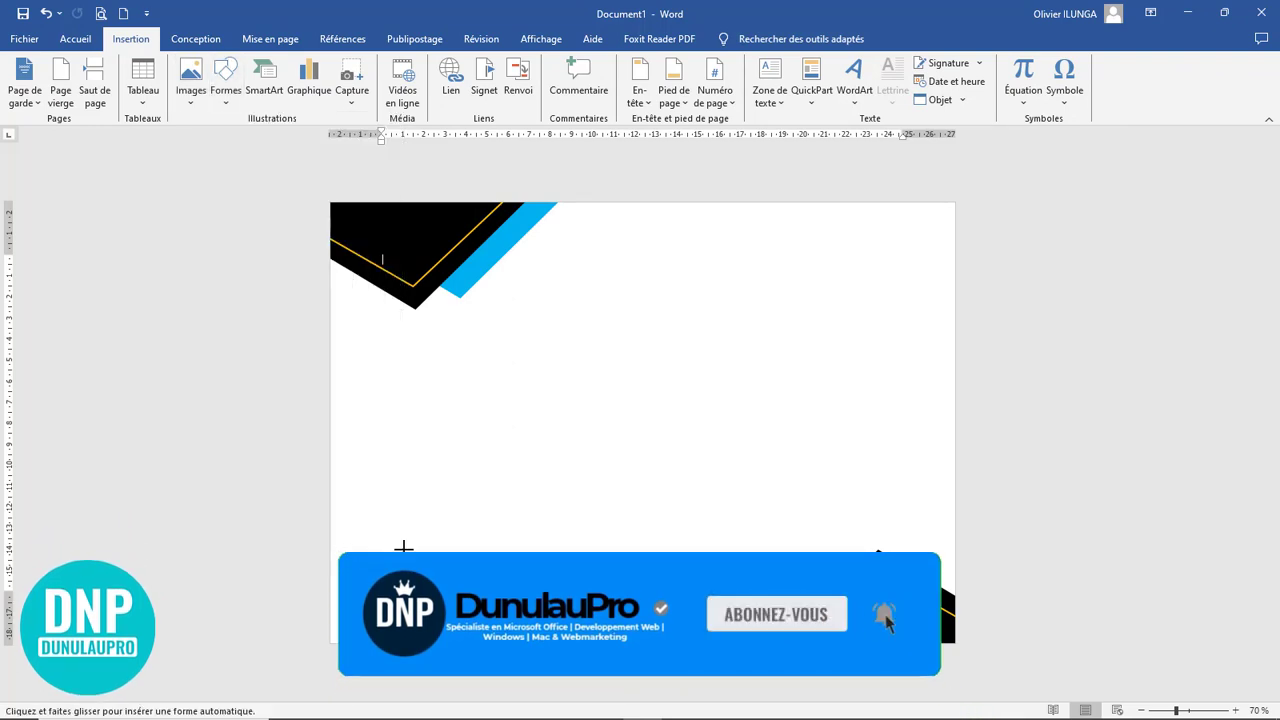
pyautogui.moveTo(332, 463); pyautogui.dragTo(531, 643)
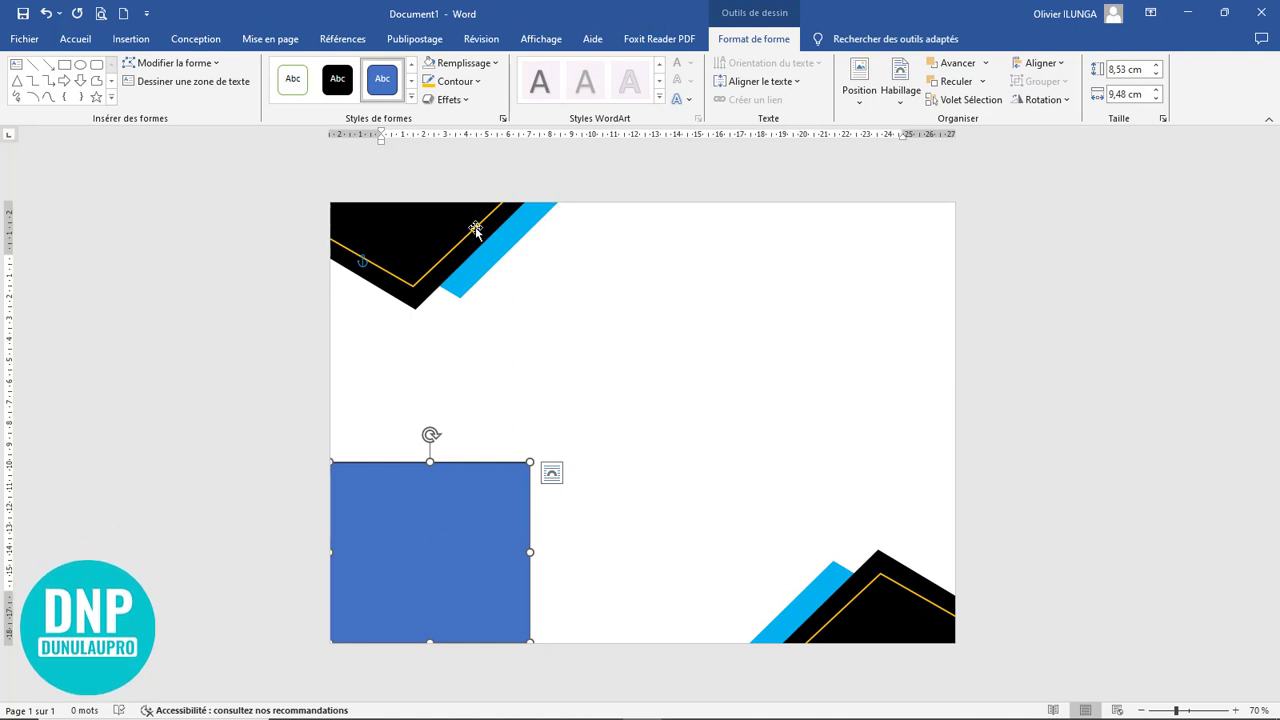
# Remove the new rectangle's outline and fill it with black
pyautogui.click(467, 86)
pyautogui.click(458, 287)
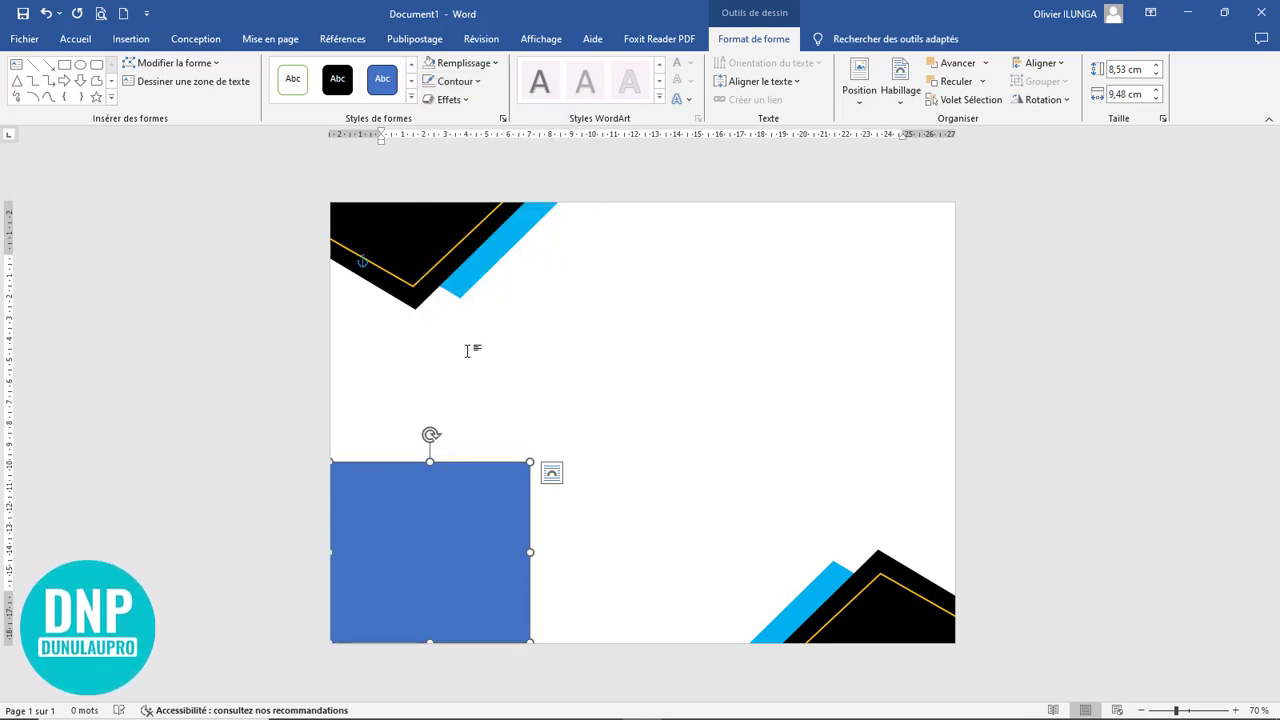
pyautogui.click(467, 66)
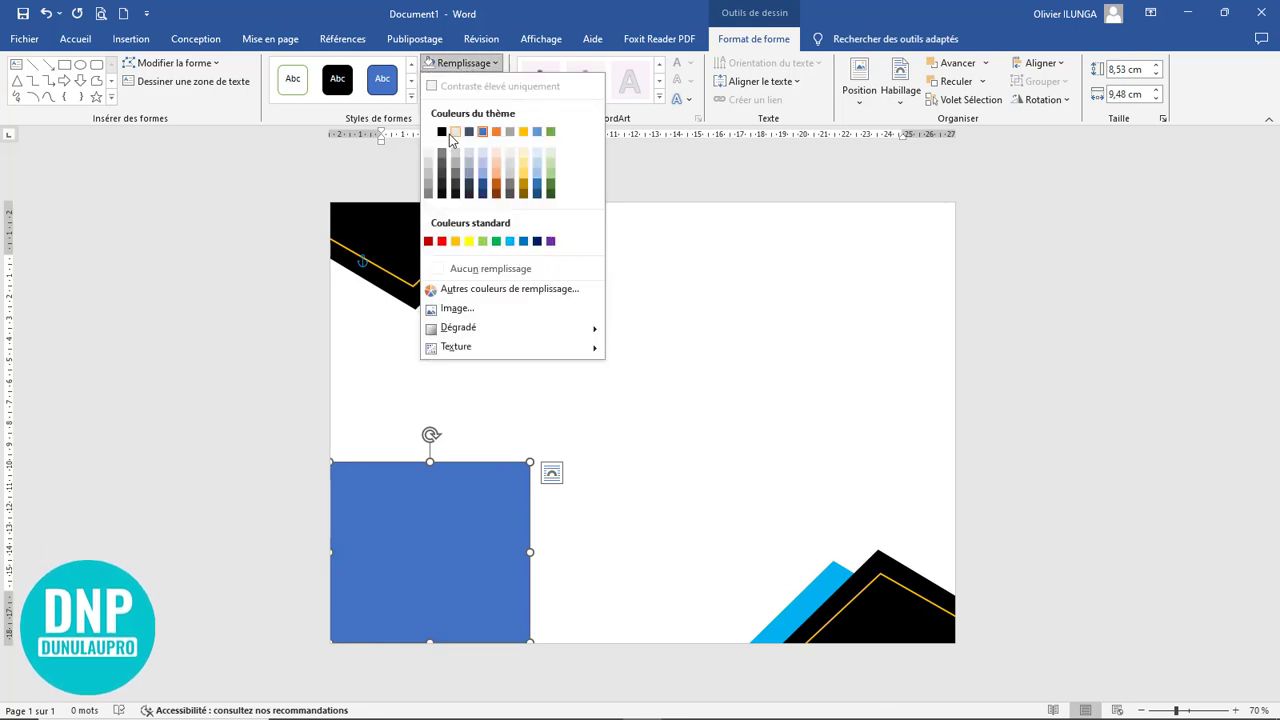
pyautogui.click(442, 131)
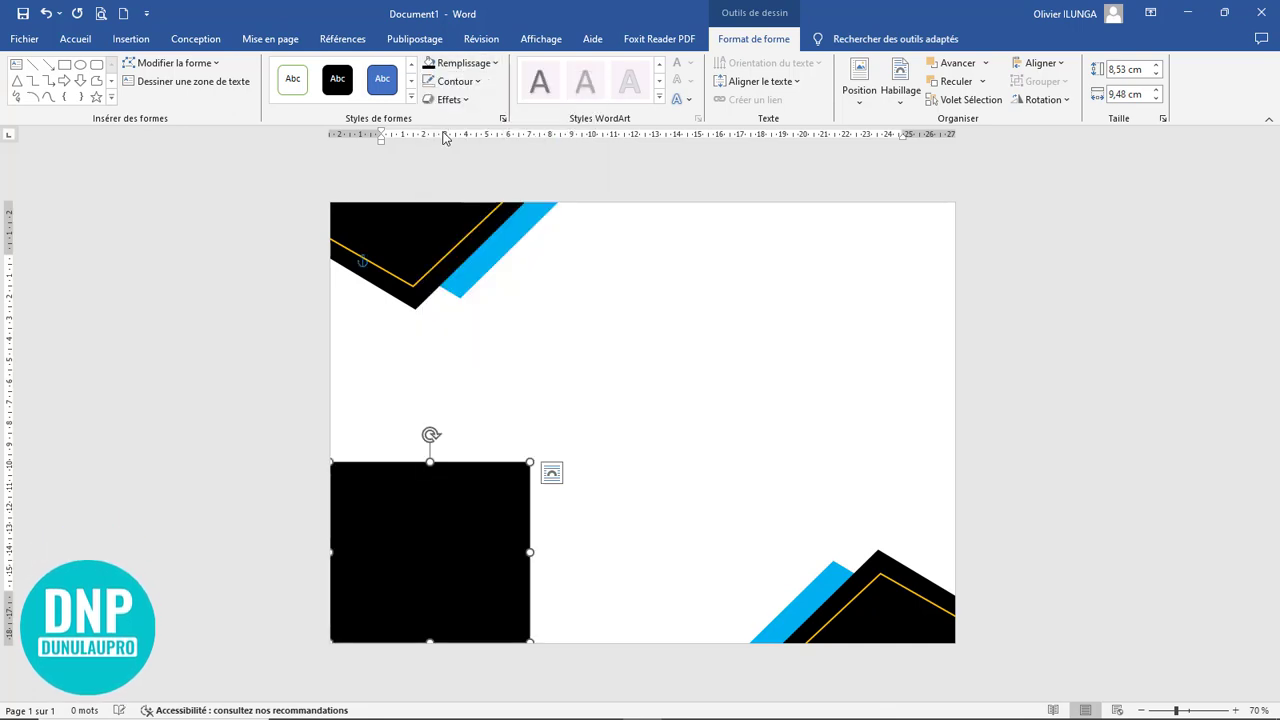
# Turn the black rectangle into a right triangle by deleting its upper-right point in point editing
pyautogui.click(177, 63)
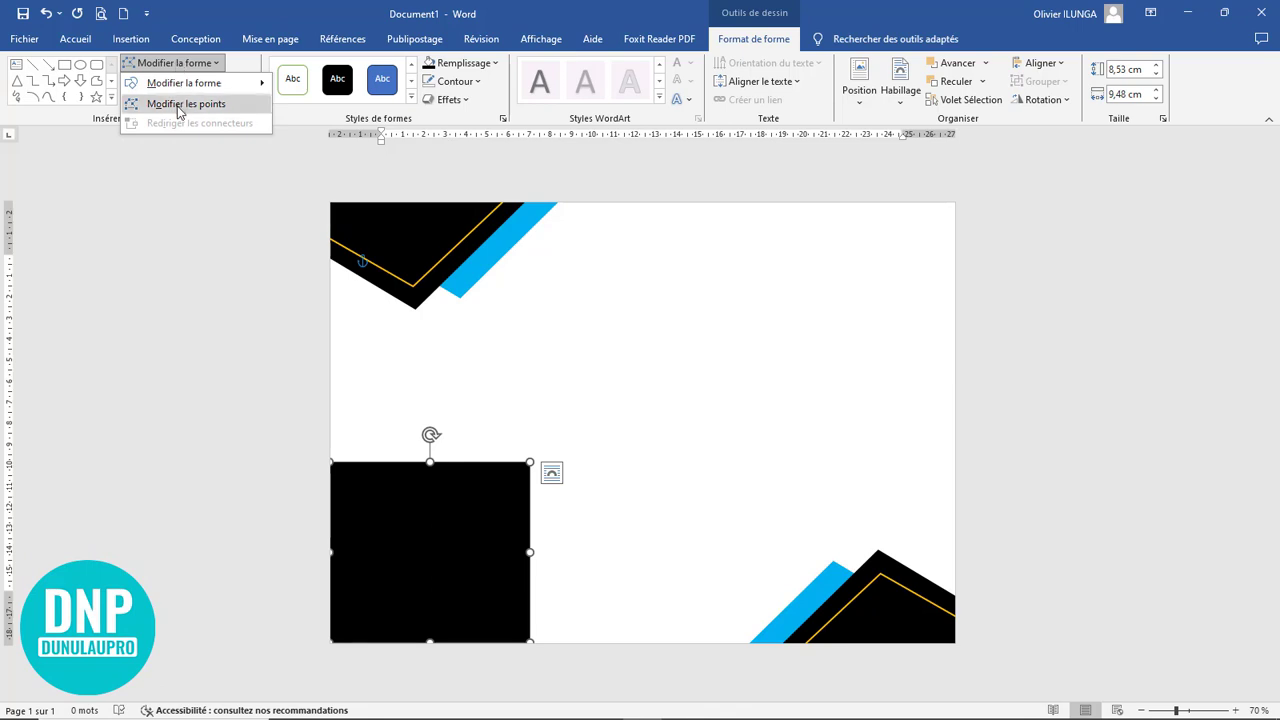
pyautogui.click(179, 106)
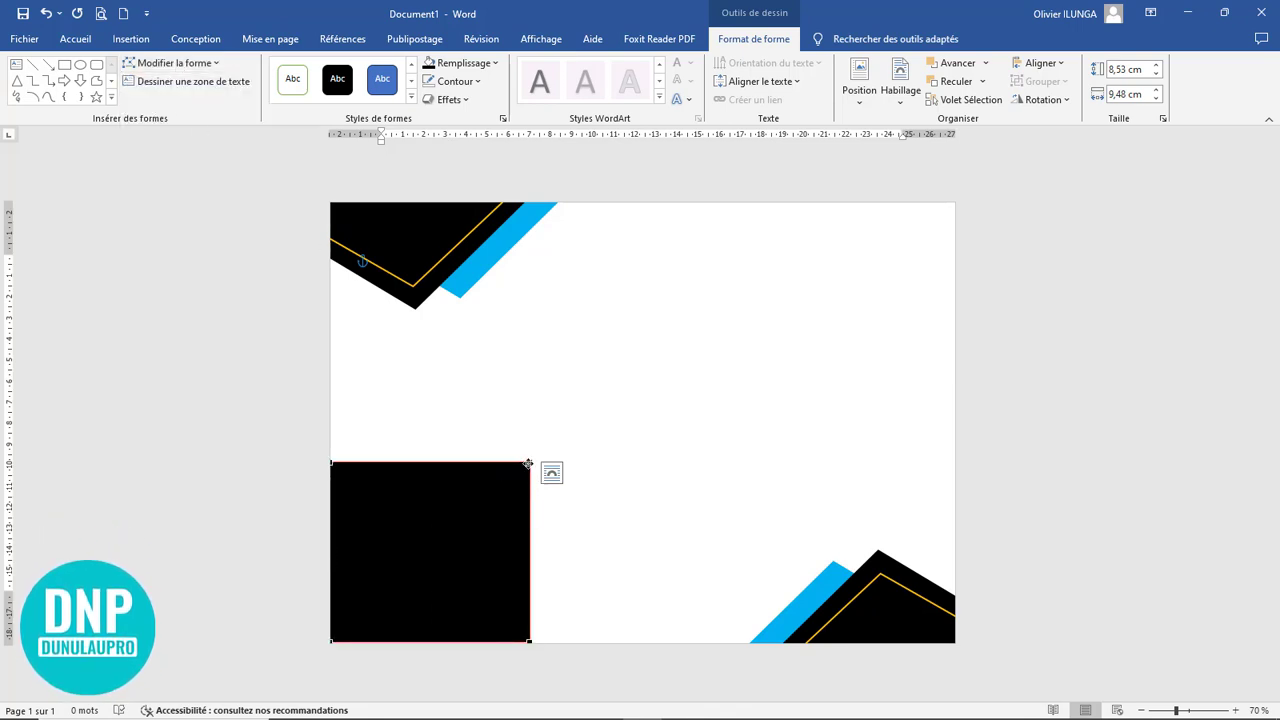
pyautogui.scroll(3, 574, 443)
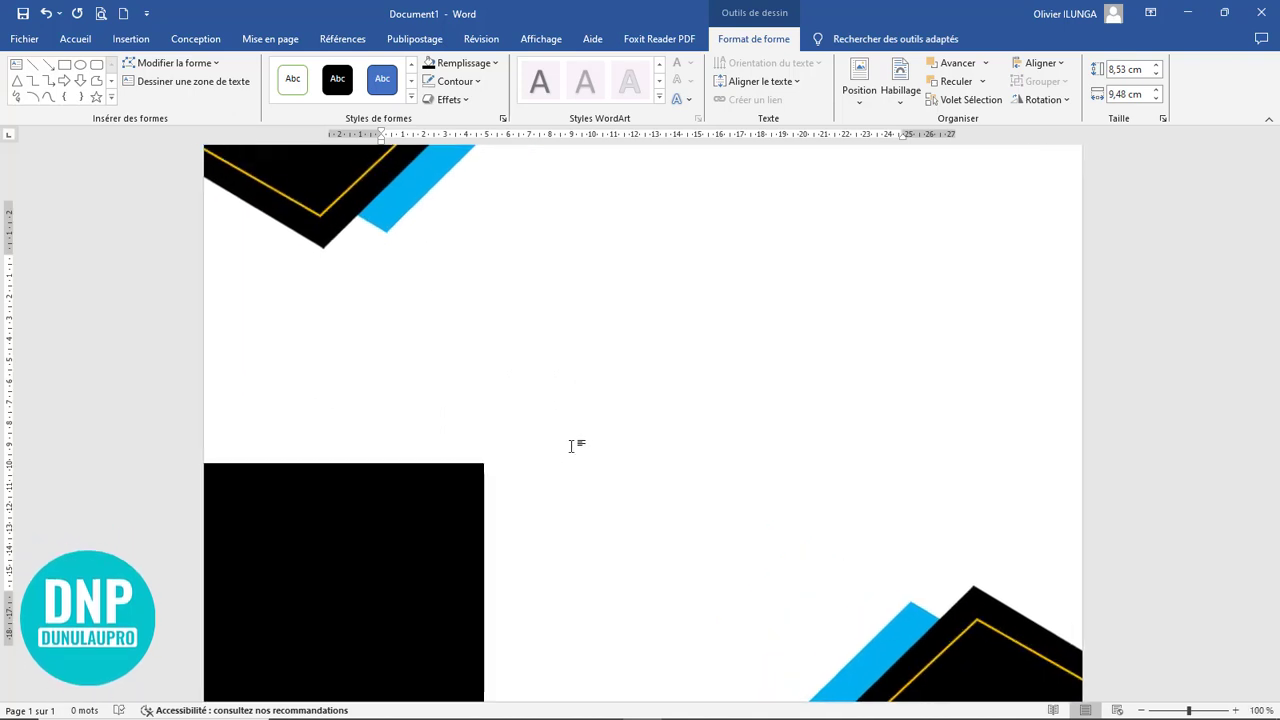
pyautogui.click(481, 463)
pyautogui.rightClick(481, 463)
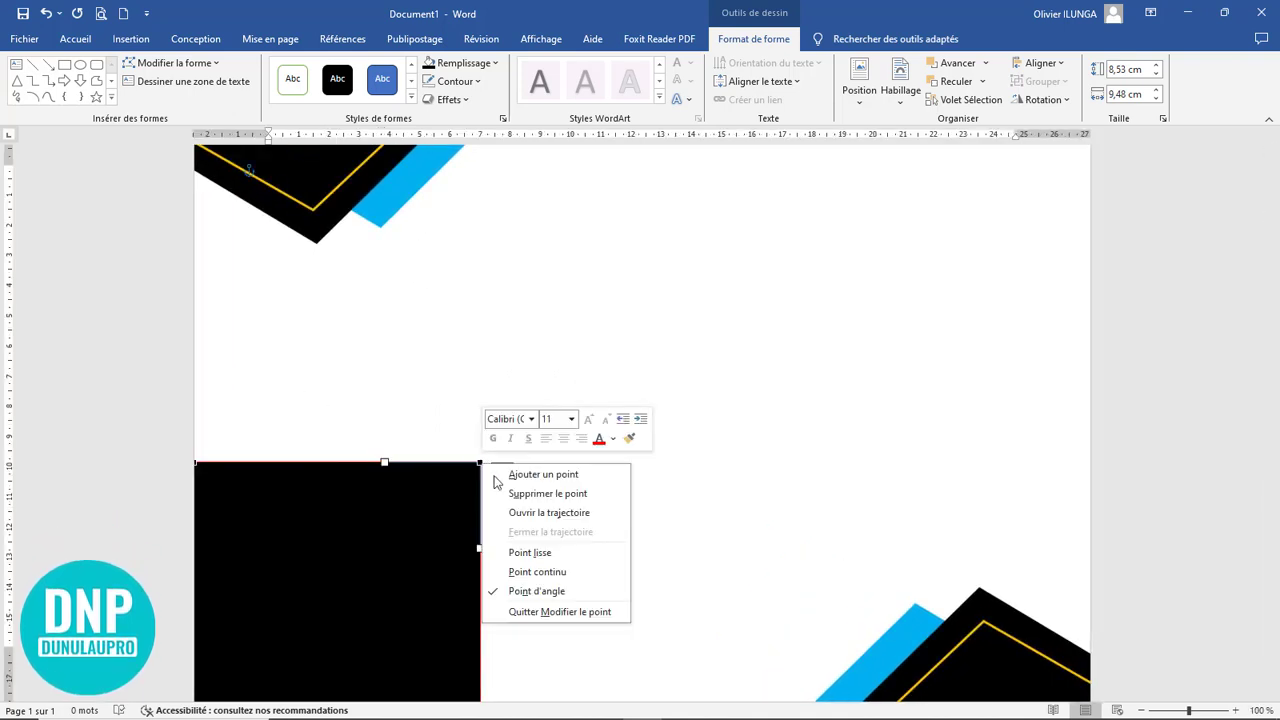
pyautogui.click(547, 493)
pyautogui.scroll(-1, 586, 443)
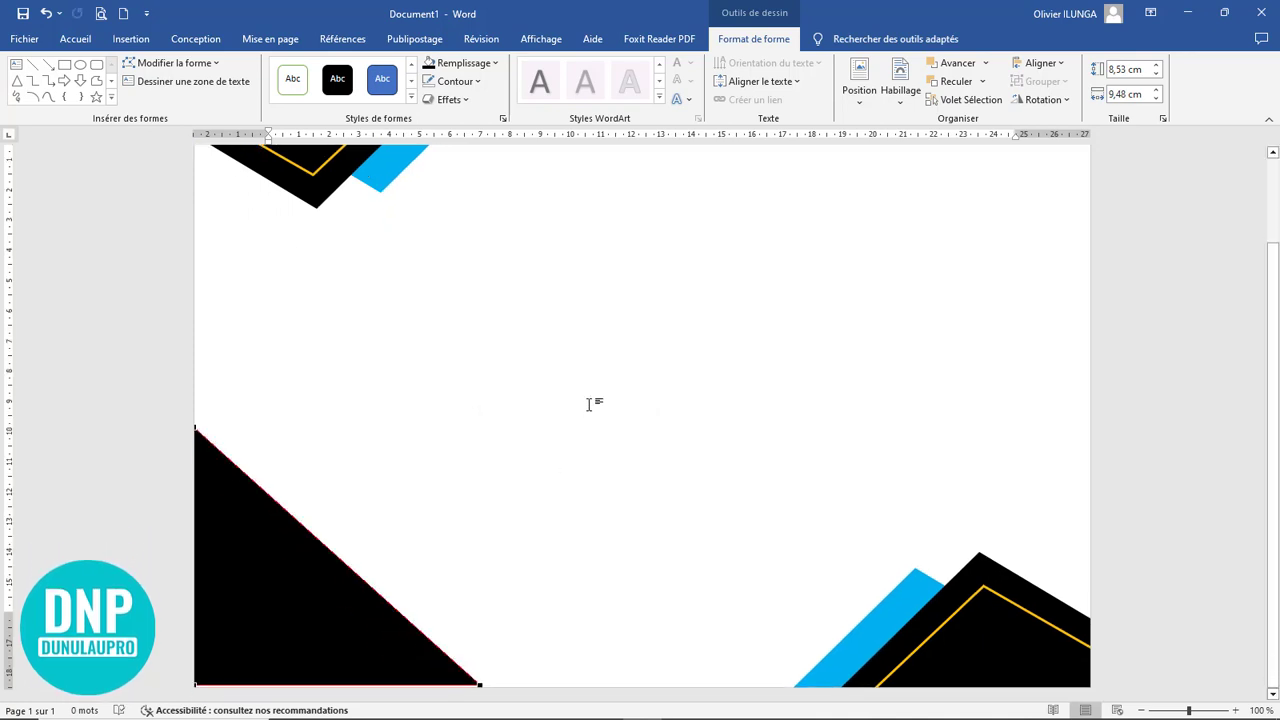
pyautogui.scroll(-6, 590, 404)
pyautogui.click(495, 532)
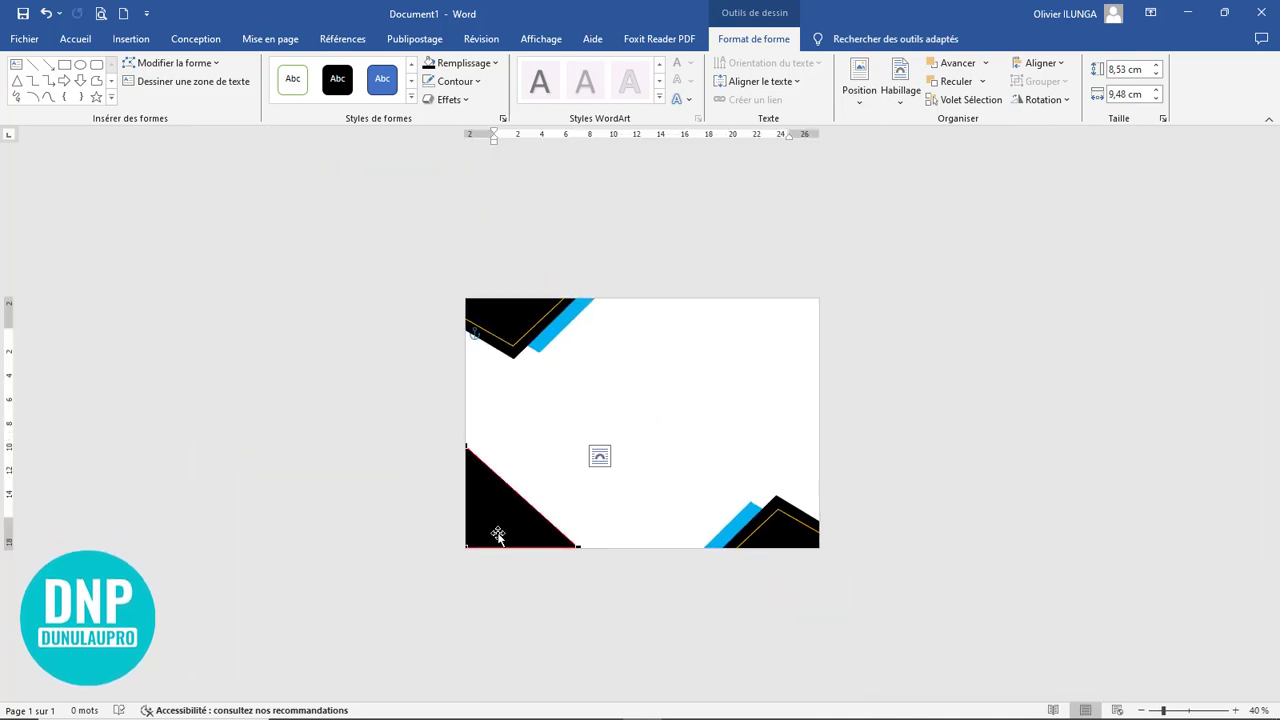
pyautogui.click(571, 518)
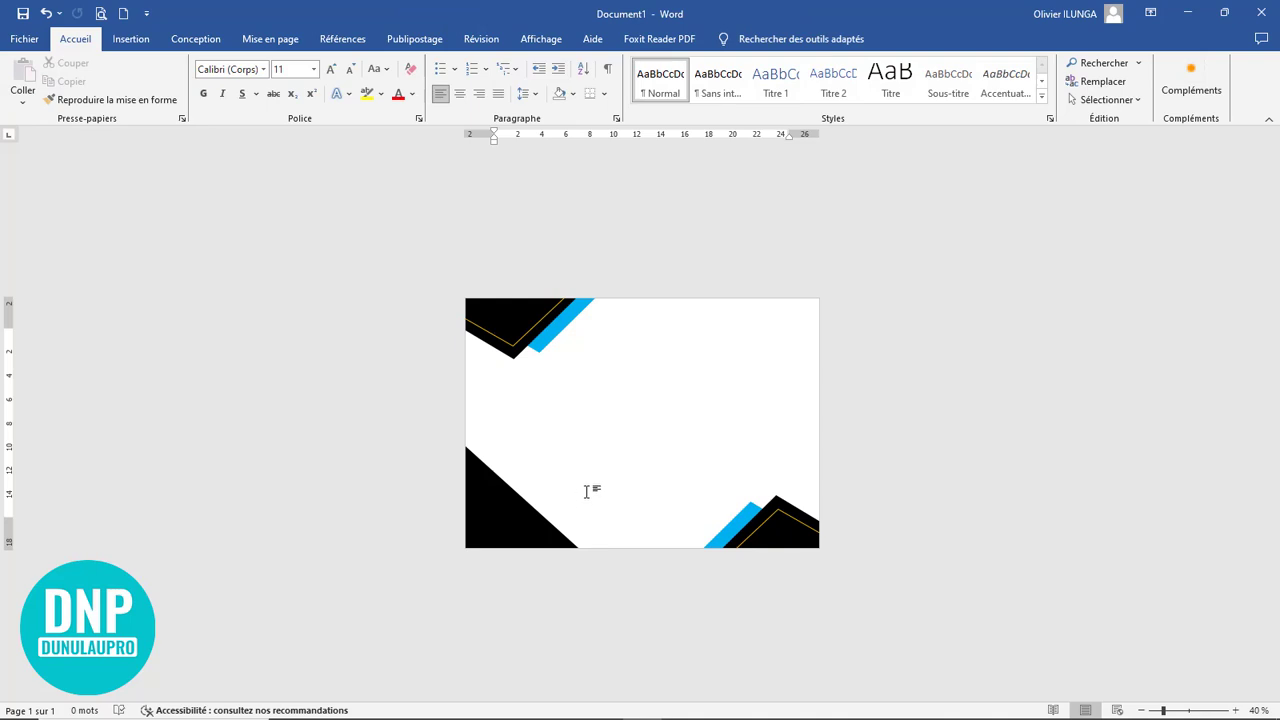
pyautogui.scroll(4, 587, 491)
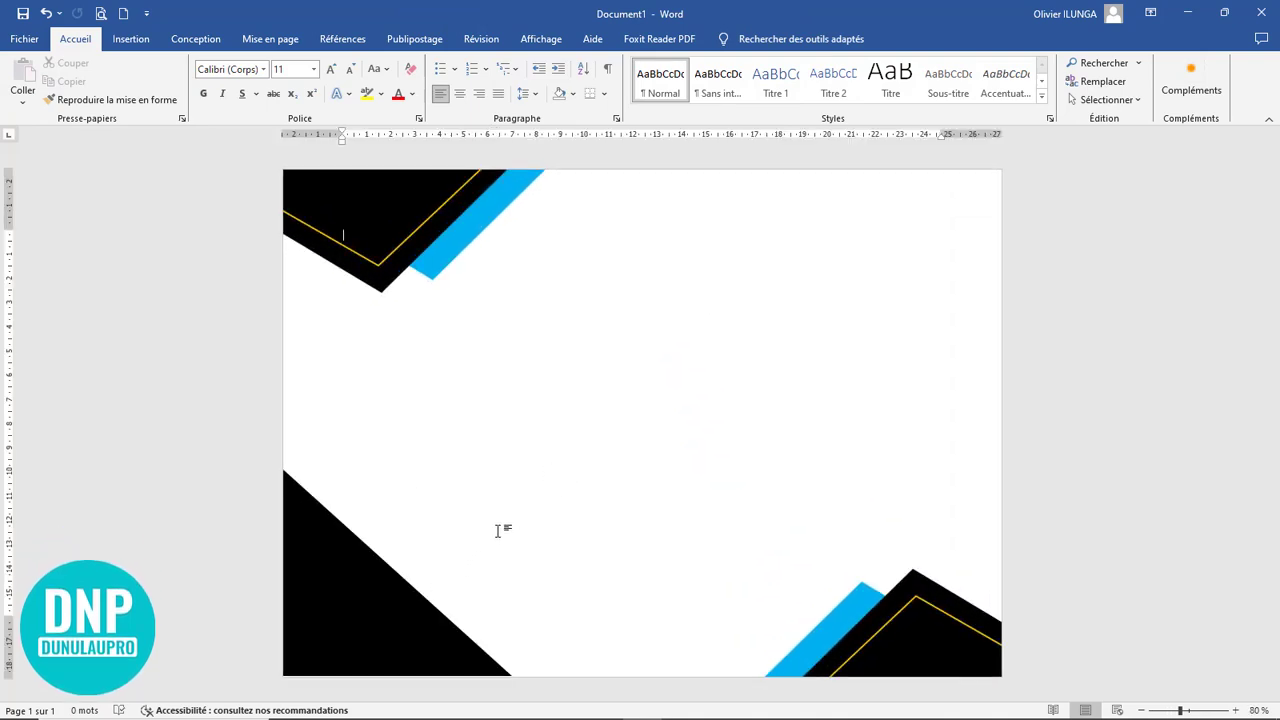
# Draw a narrow rectangle about 10.65 cm by 1.35 cm and rotate it parallel to the black triangle's slanted edge
pyautogui.click(136, 42)
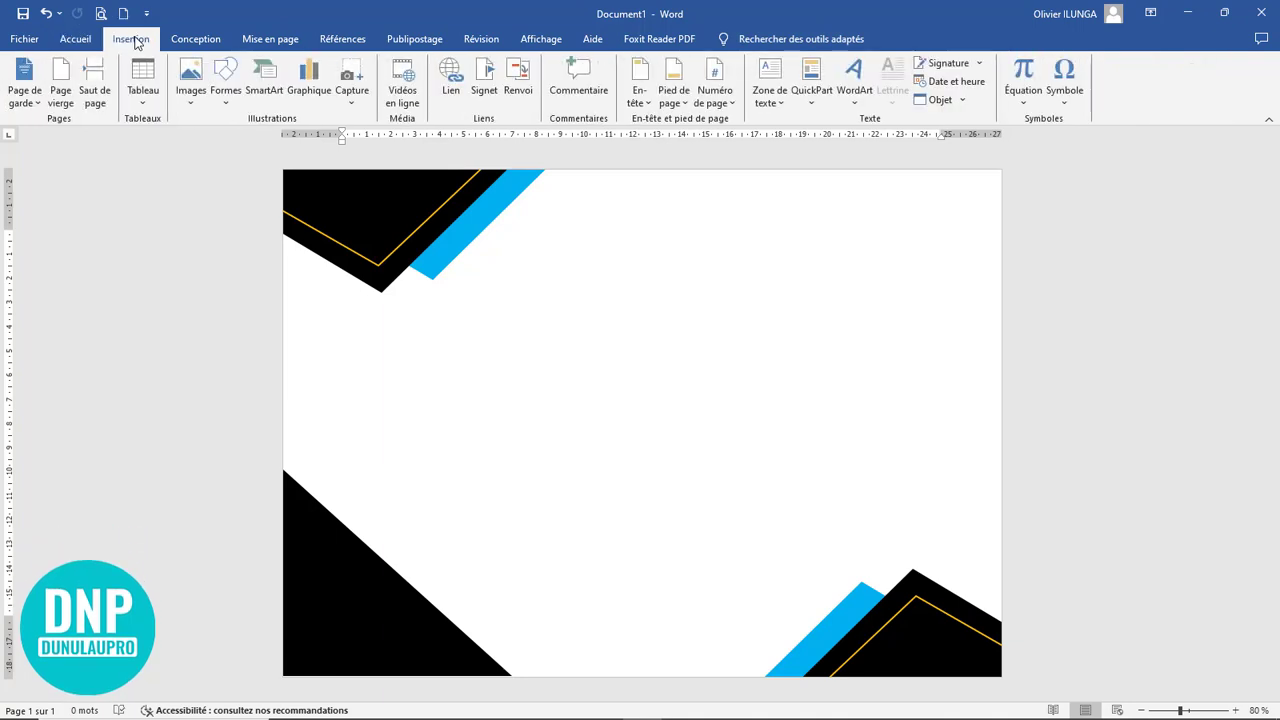
pyautogui.click(229, 105)
pyautogui.click(266, 143)
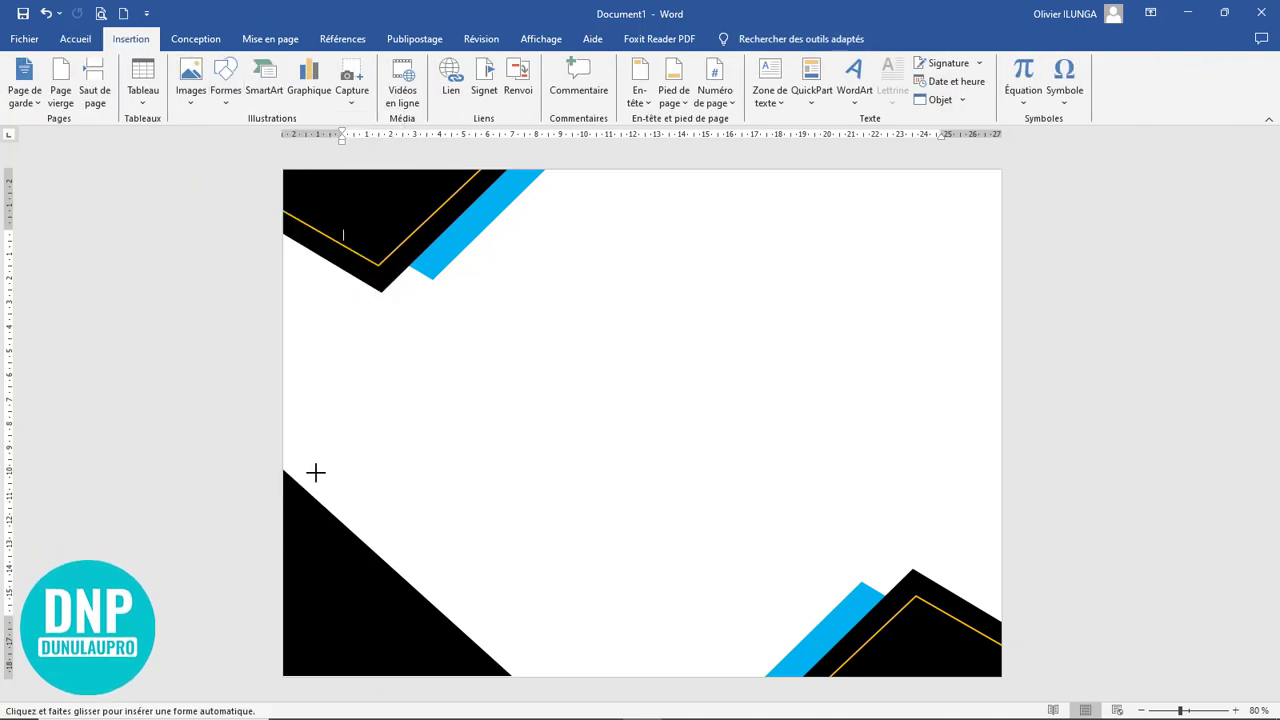
pyautogui.moveTo(402, 328); pyautogui.dragTo(436, 586)
pyautogui.moveTo(417, 366); pyautogui.dragTo(424, 430)
pyautogui.moveTo(362, 367); pyautogui.dragTo(288, 416)
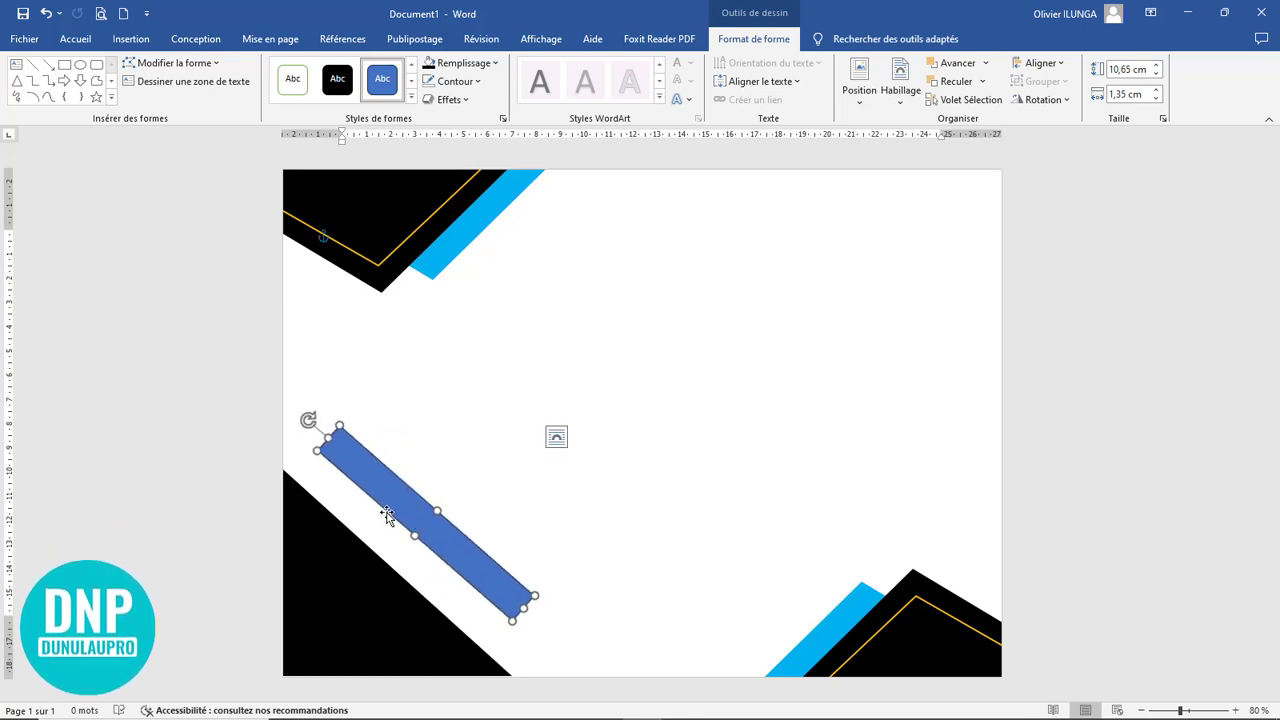
# Lengthen the slanted blue band to about 11.64 cm and place it flush against the black triangle's sloping edge
pyautogui.moveTo(387, 515); pyautogui.dragTo(348, 498)
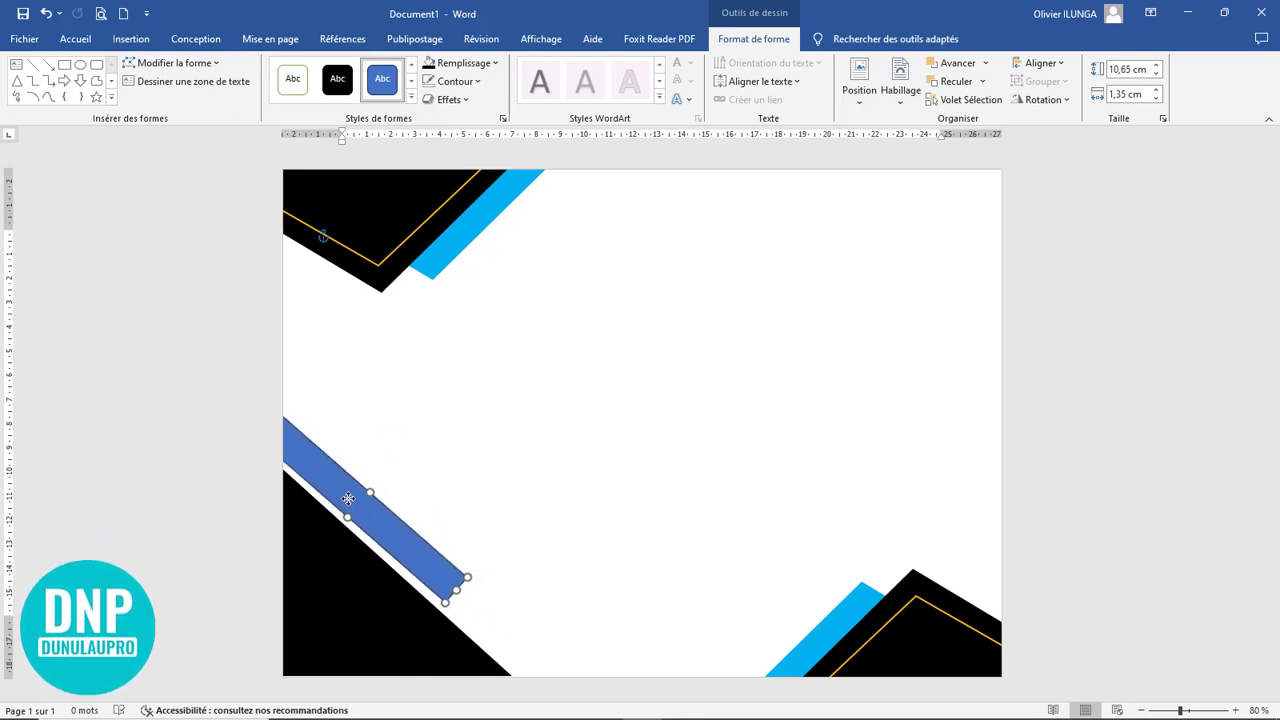
pyautogui.moveTo(456, 590); pyautogui.dragTo(506, 633)
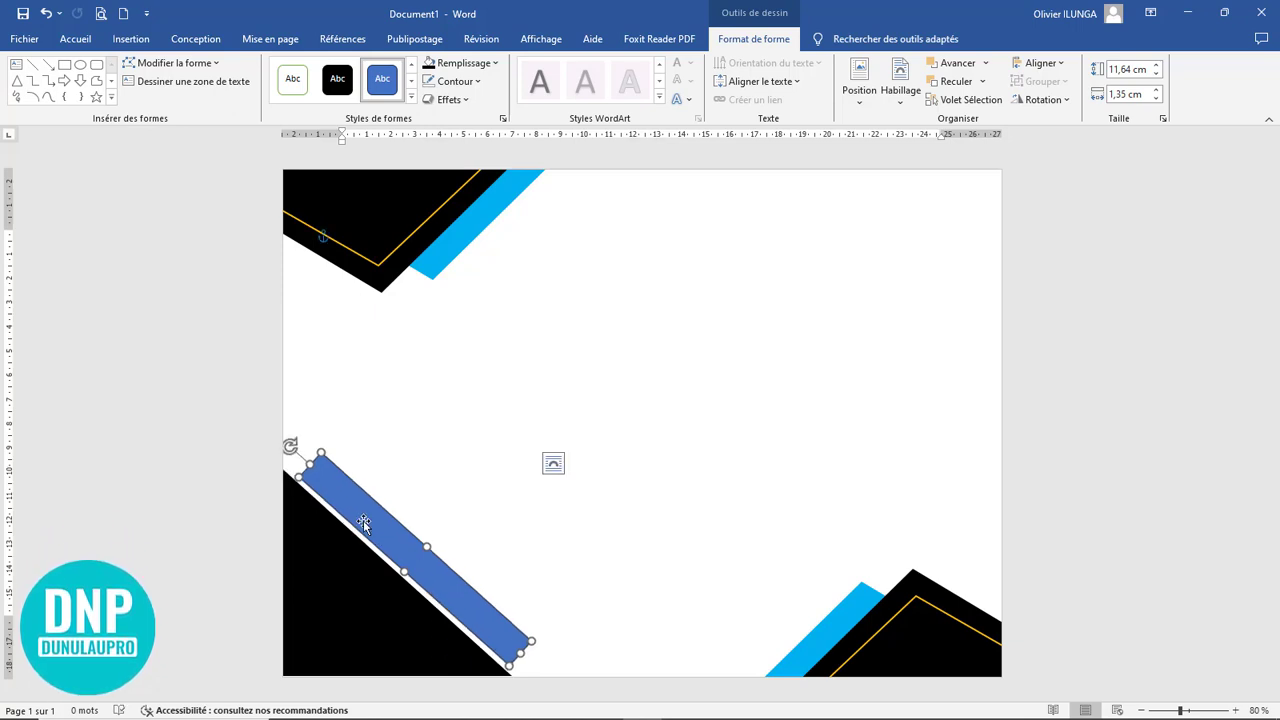
pyautogui.moveTo(362, 521); pyautogui.dragTo(278, 447)
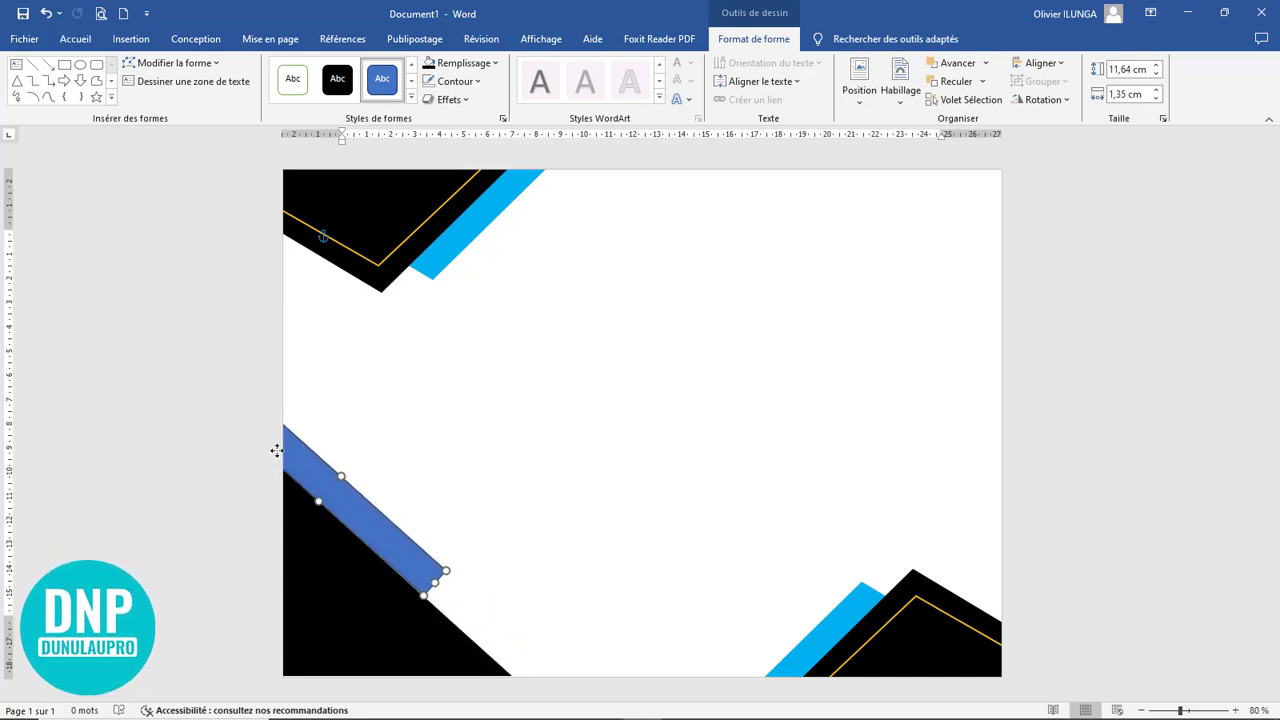
pyautogui.click(506, 583)
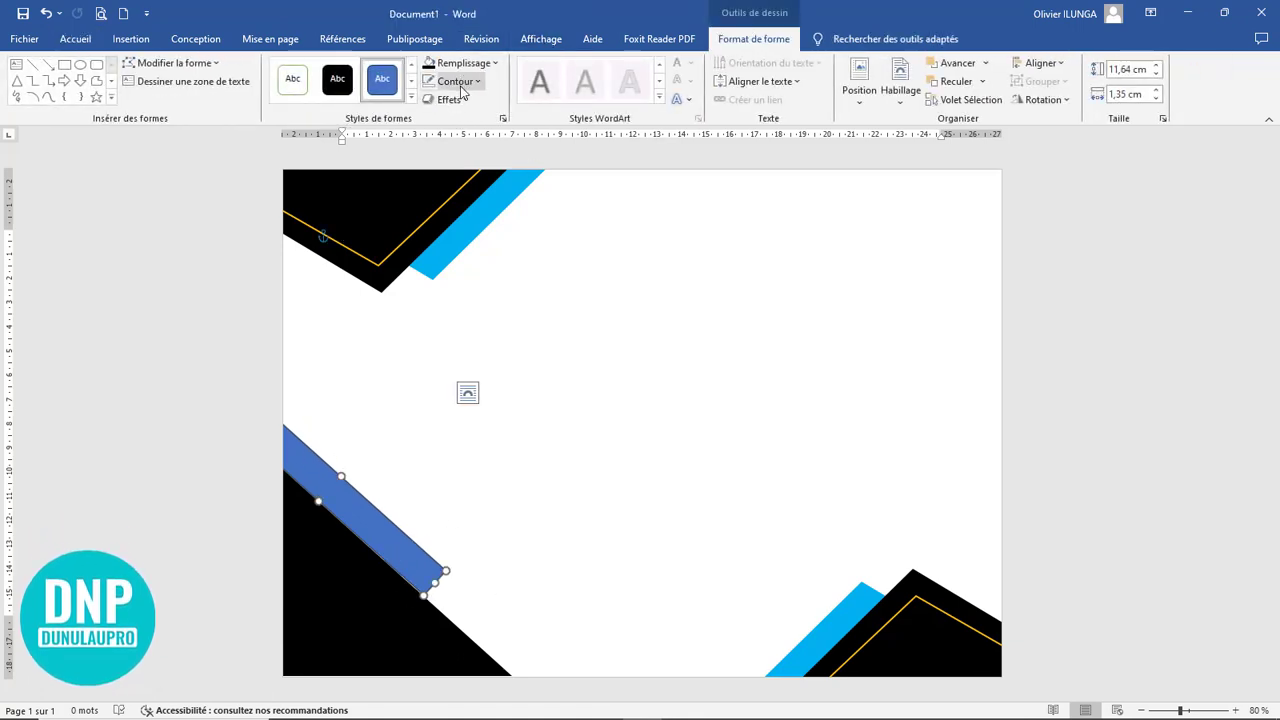
# Remove the blue band's outline and shift it slightly upward along the triangle's sloping edge
pyautogui.click(476, 87)
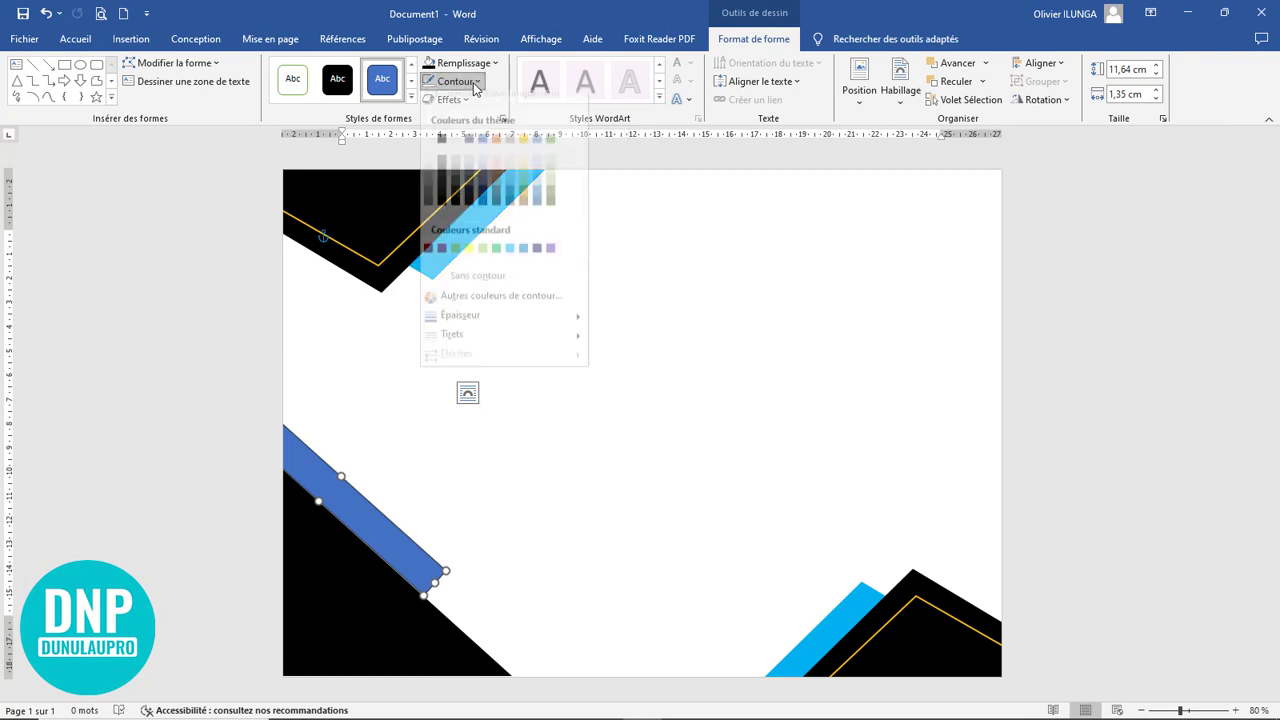
pyautogui.click(481, 289)
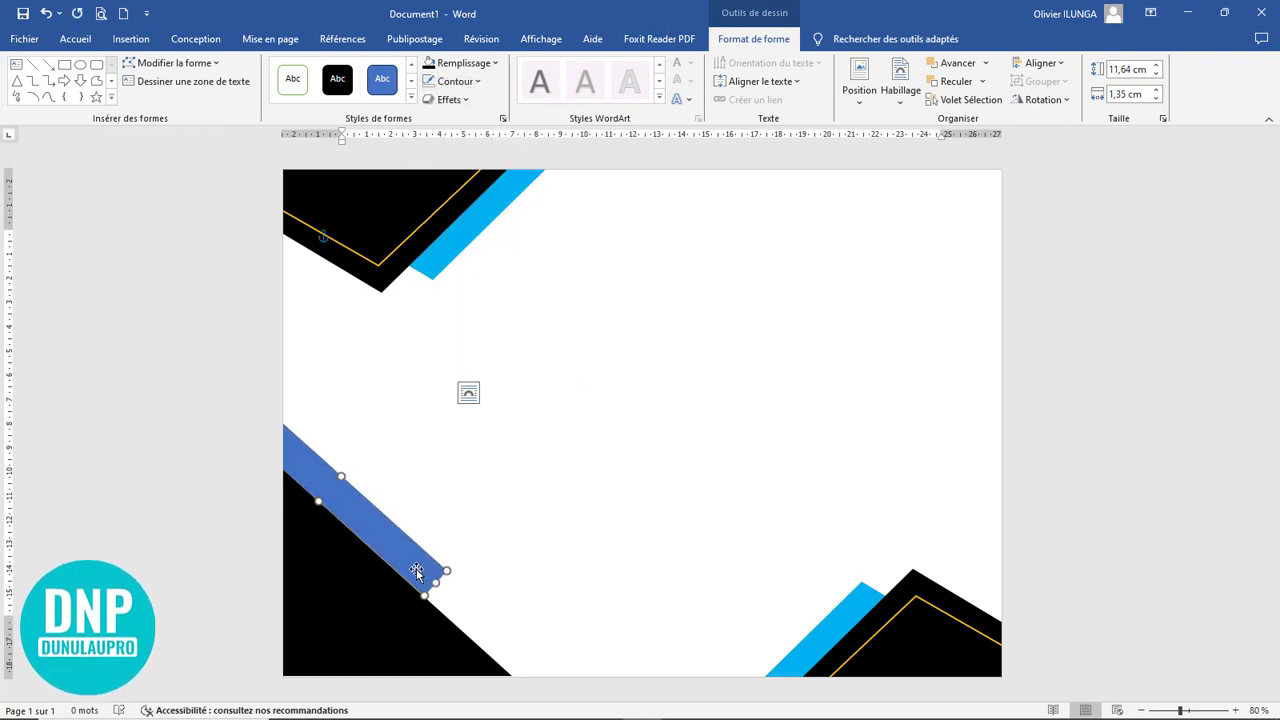
pyautogui.moveTo(424, 577); pyautogui.dragTo(408, 562)
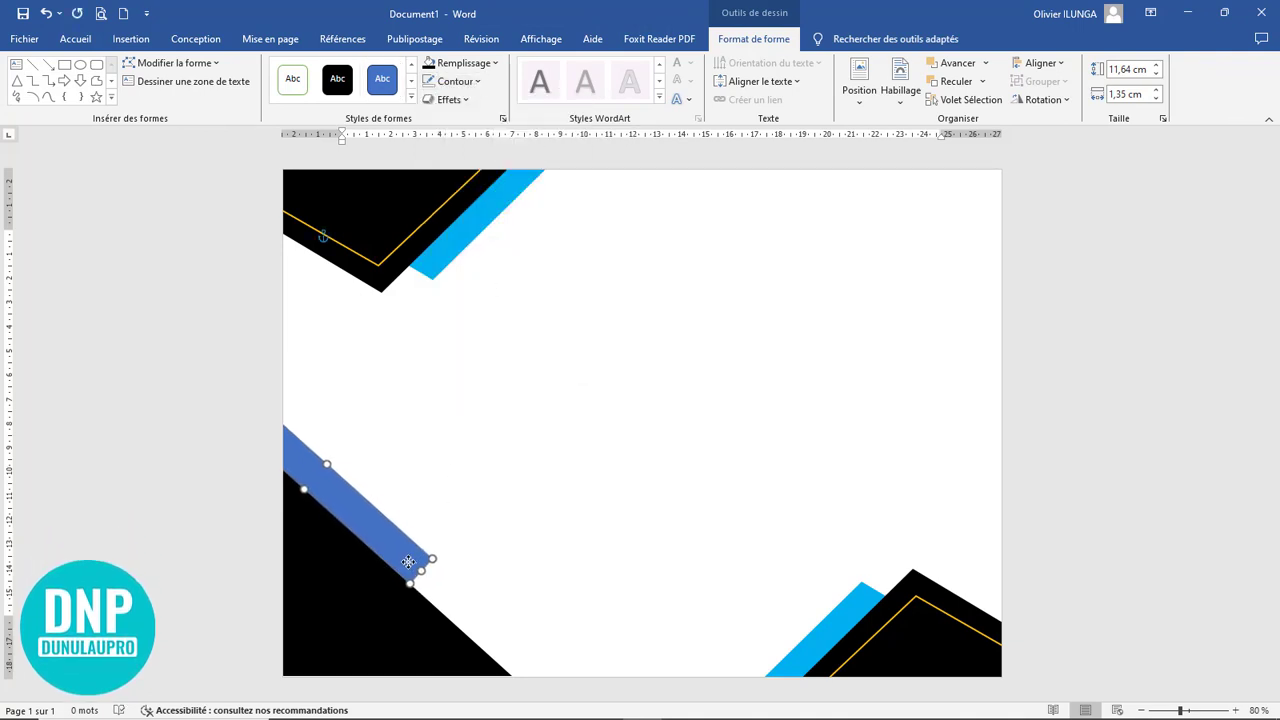
# Lengthen the slanted blue band to about 20.23 cm, past the page's lower edge, and nudge it down against the black triangle
pyautogui.click(528, 605)
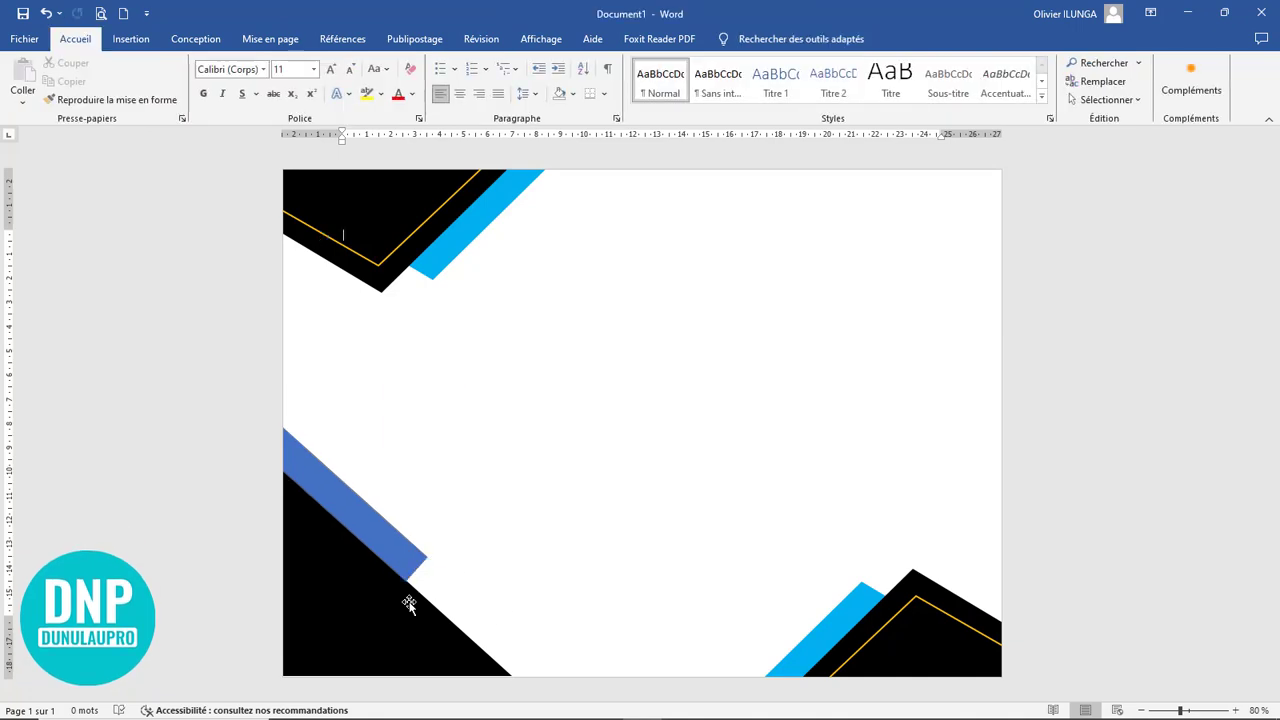
pyautogui.click(382, 541)
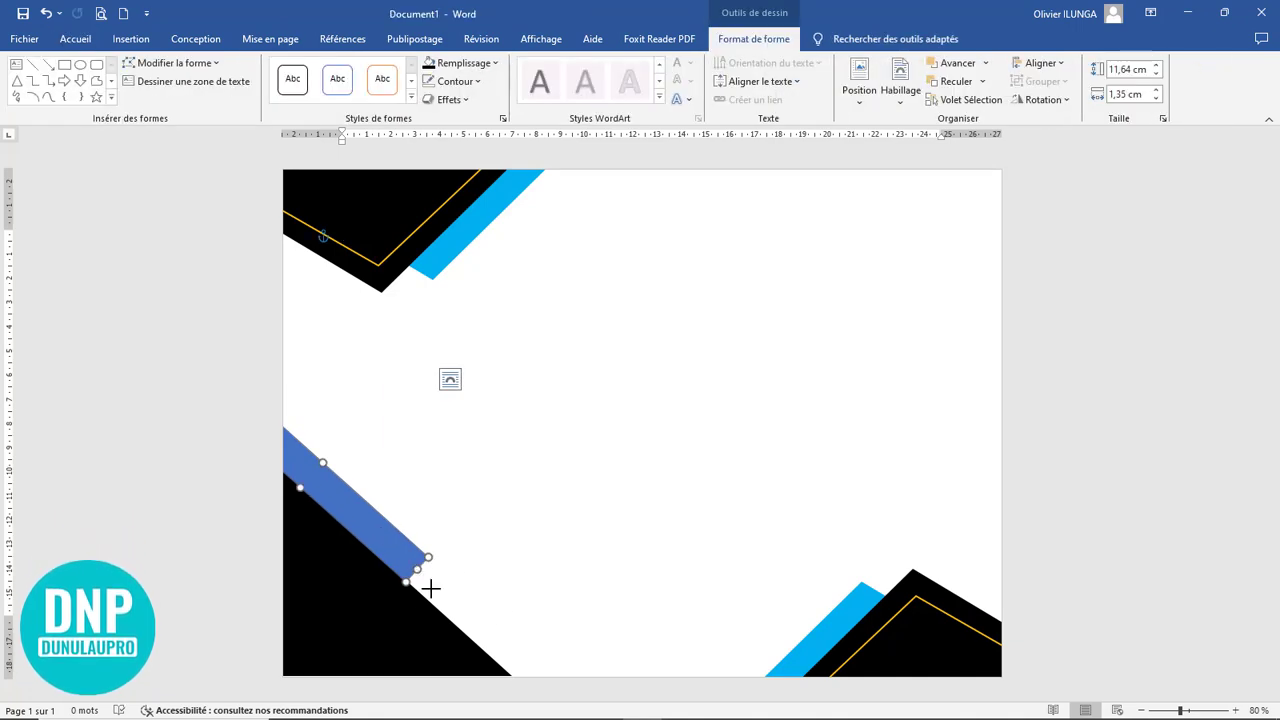
pyautogui.moveTo(430, 590); pyautogui.dragTo(566, 712)
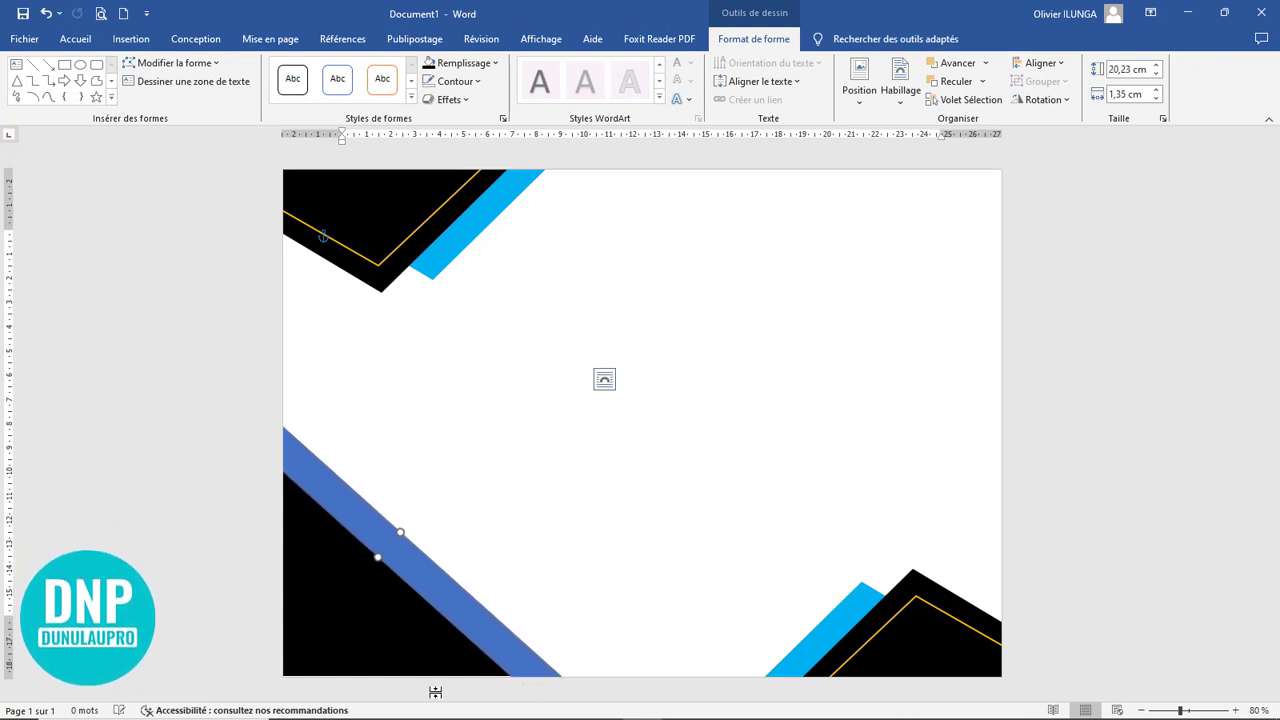
pyautogui.click(354, 646)
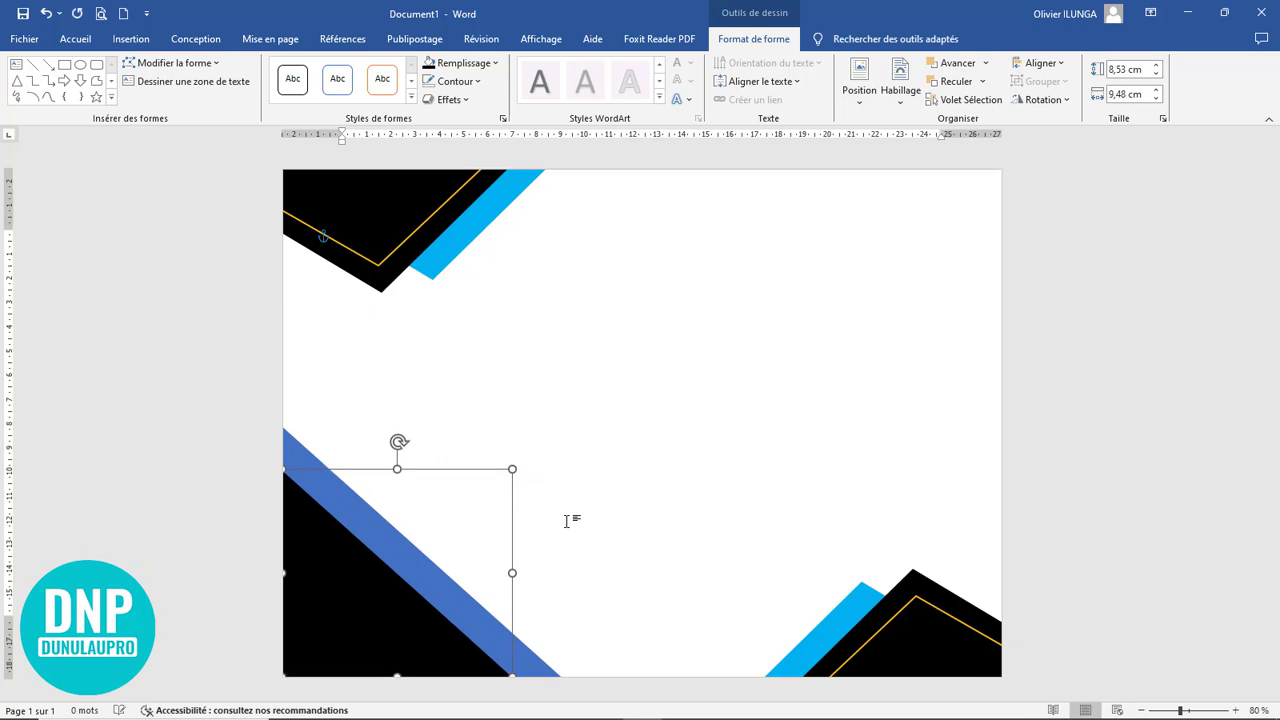
pyautogui.click(368, 510)
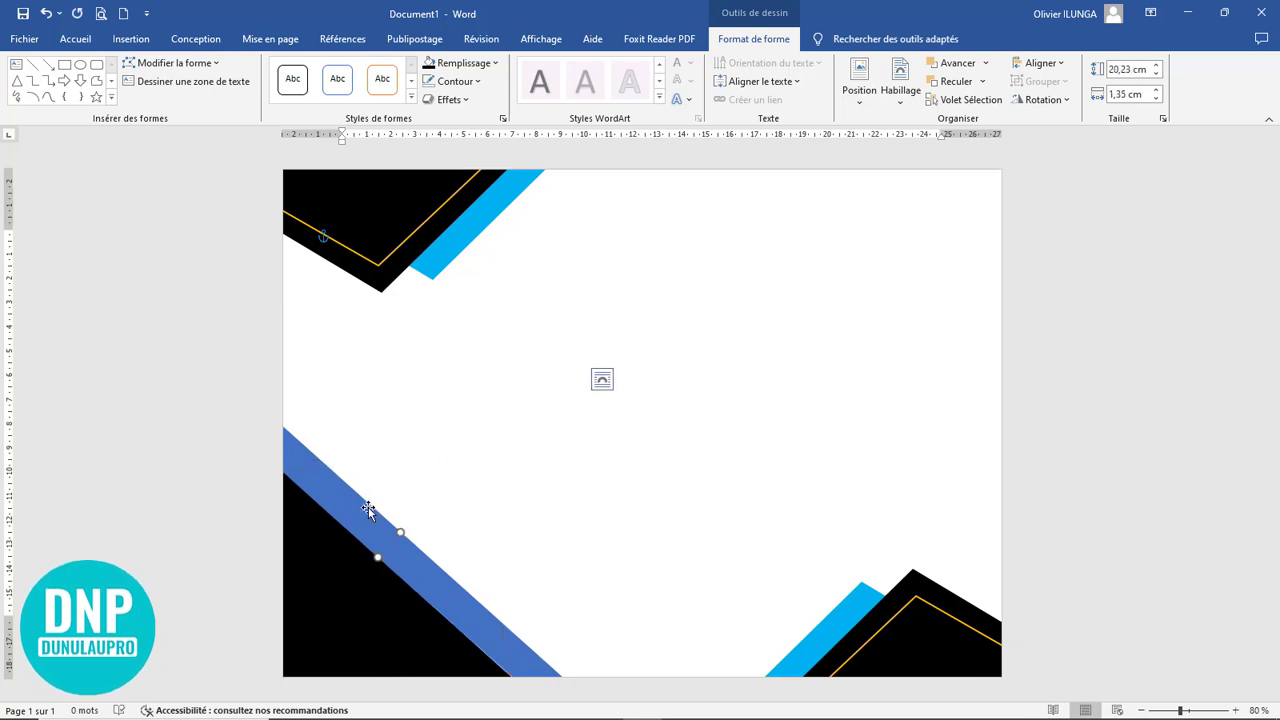
pyautogui.press('Down')
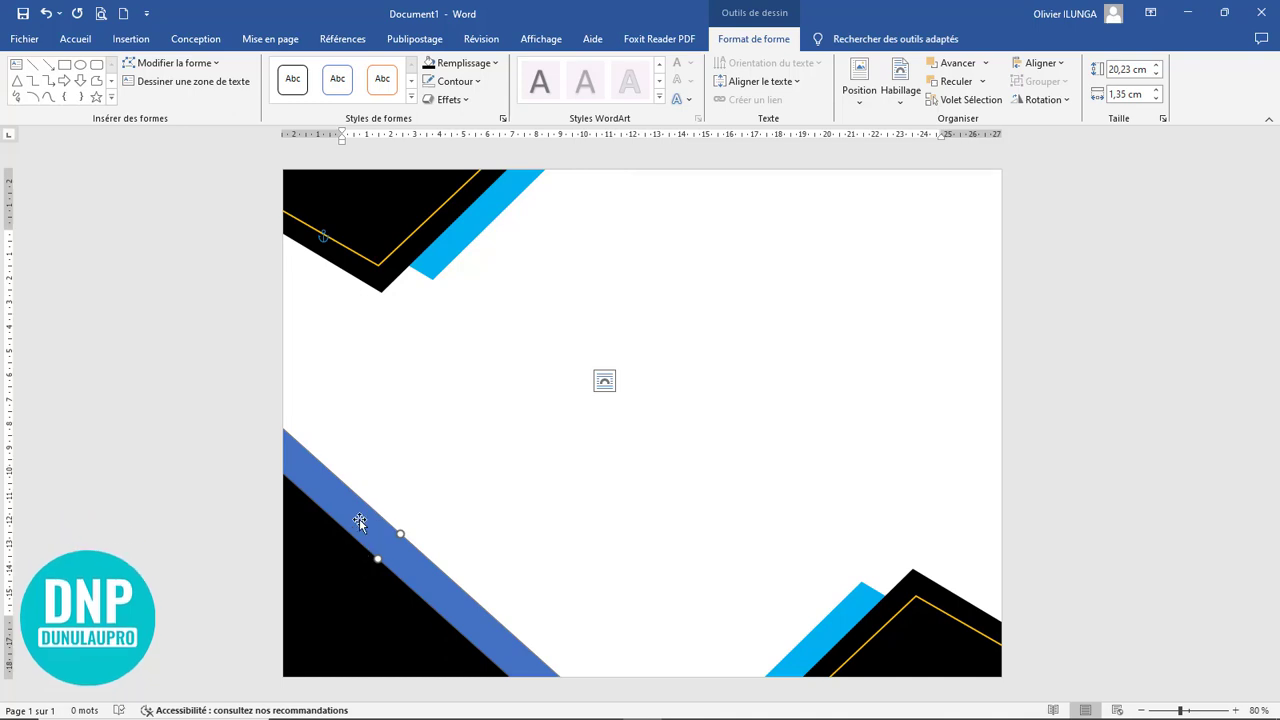
# Give the slanted band a gradient fill and set its first gradient stop to the standard light blue
pyautogui.click(504, 120)
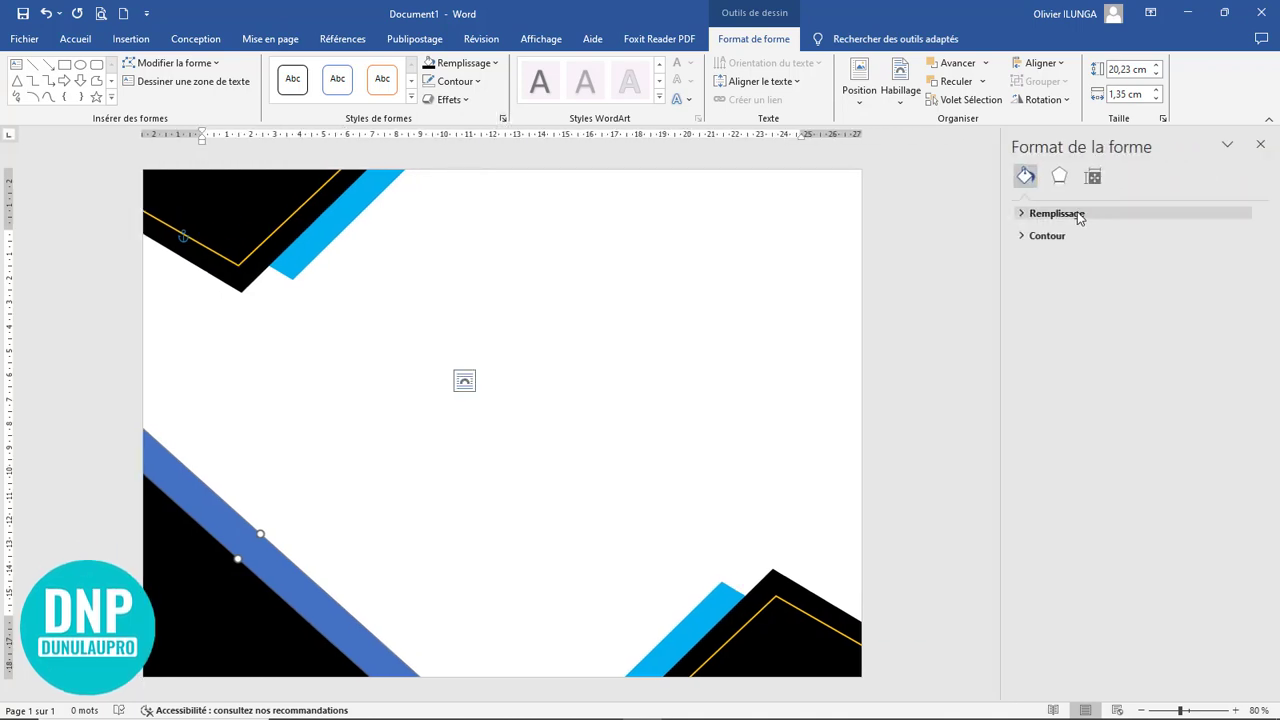
pyautogui.click(1076, 214)
pyautogui.click(1072, 270)
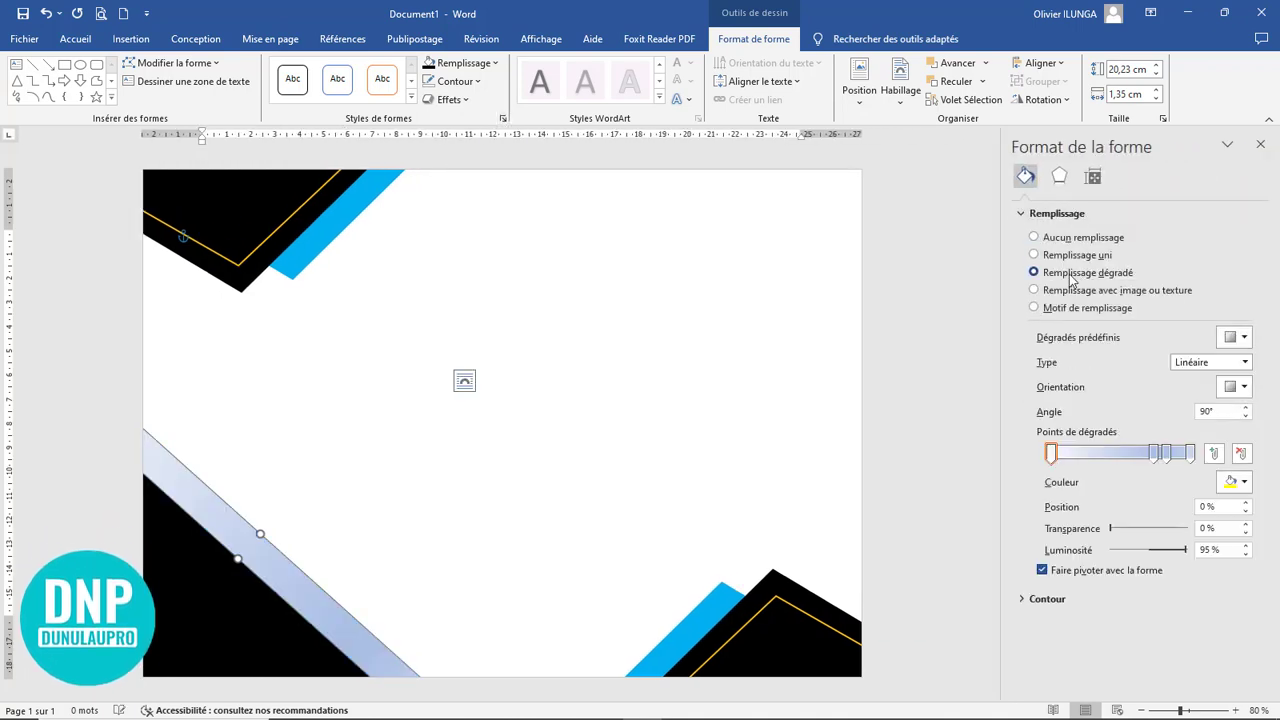
pyautogui.click(1245, 483)
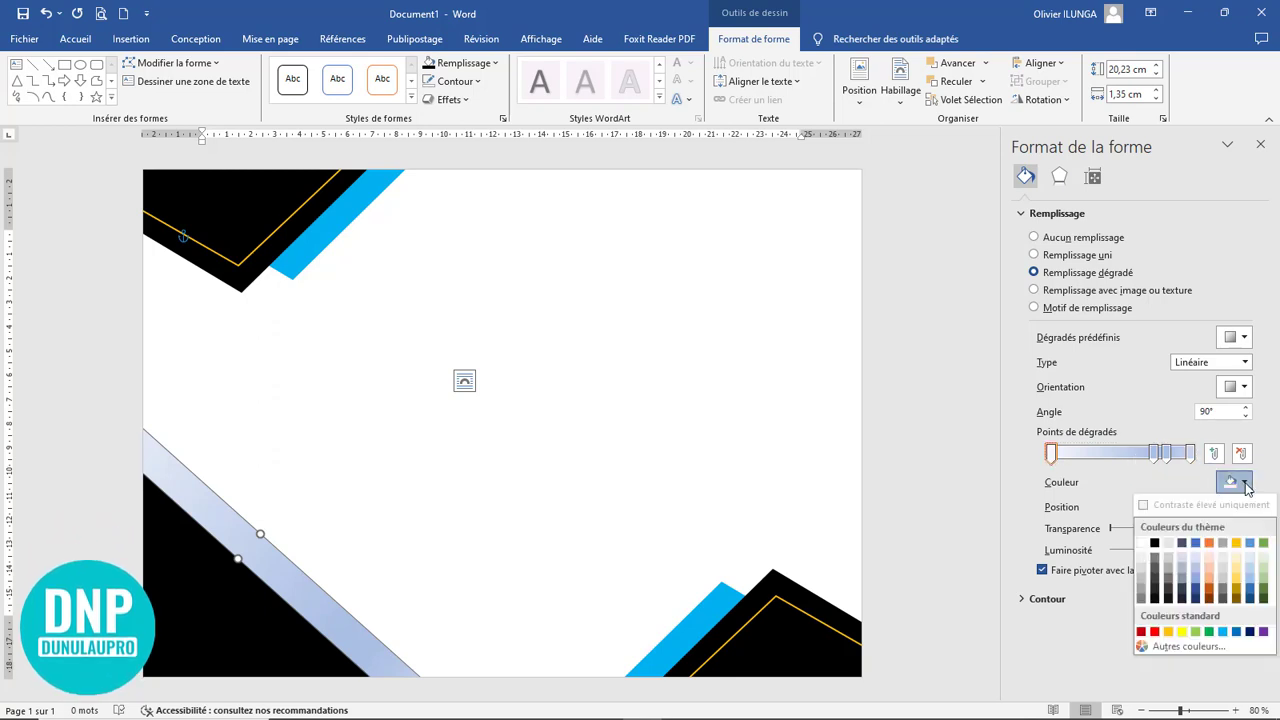
pyautogui.click(1222, 632)
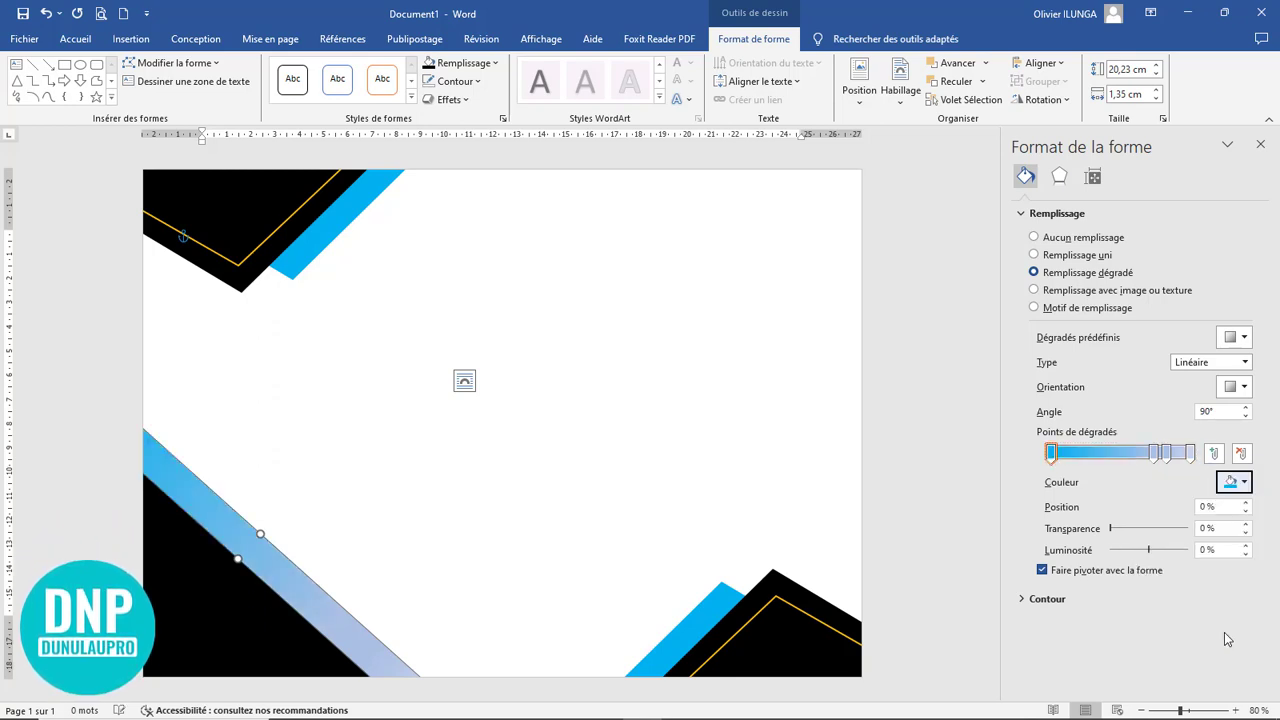
# Move the second gradient stop to 54 % and colour it the darker standard blue
pyautogui.moveTo(1155, 456); pyautogui.dragTo(1129, 458)
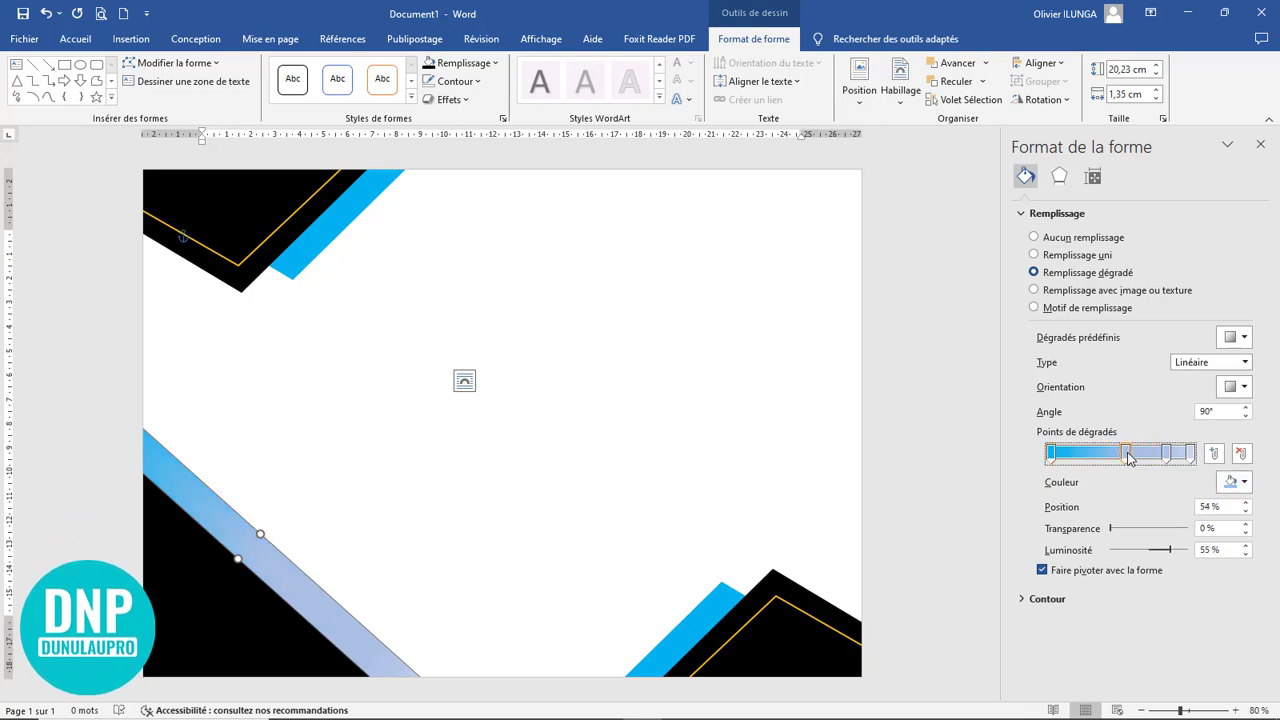
pyautogui.click(1245, 484)
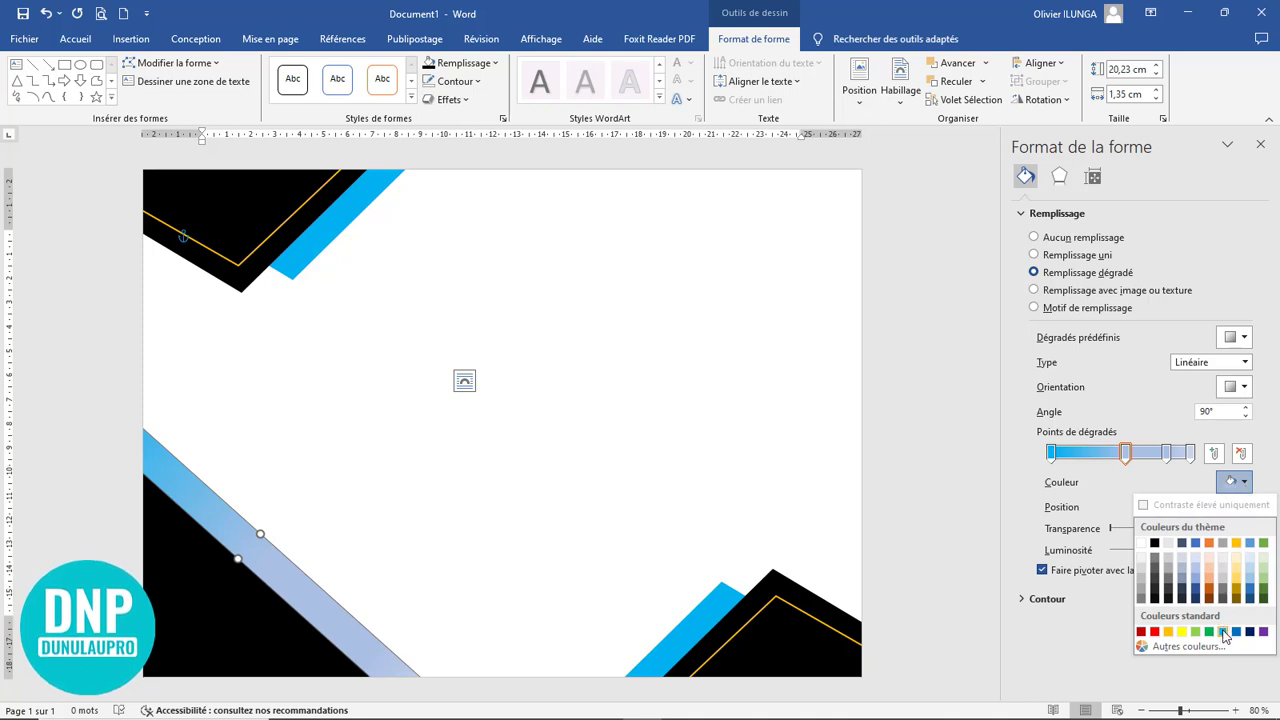
pyautogui.click(1237, 632)
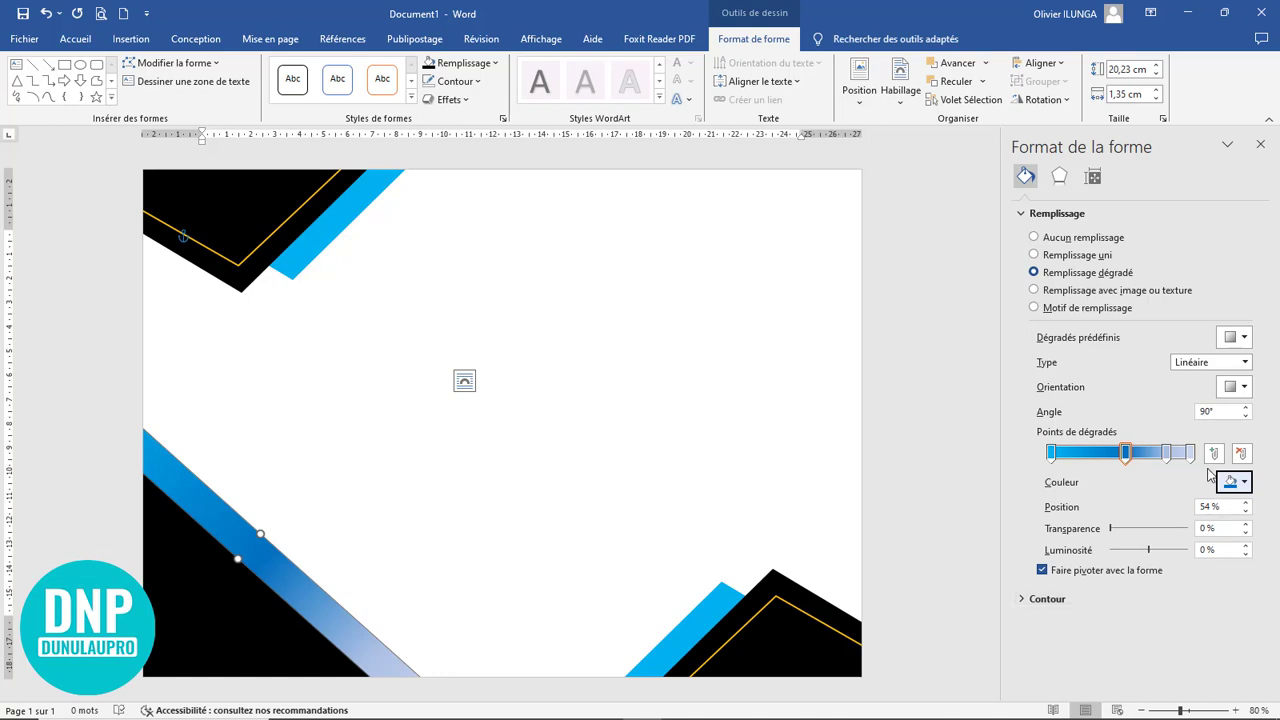
# Colour the third gradient stop light blue and delete the final stop at 100 %
pyautogui.click(1166, 453)
pyautogui.click(1245, 484)
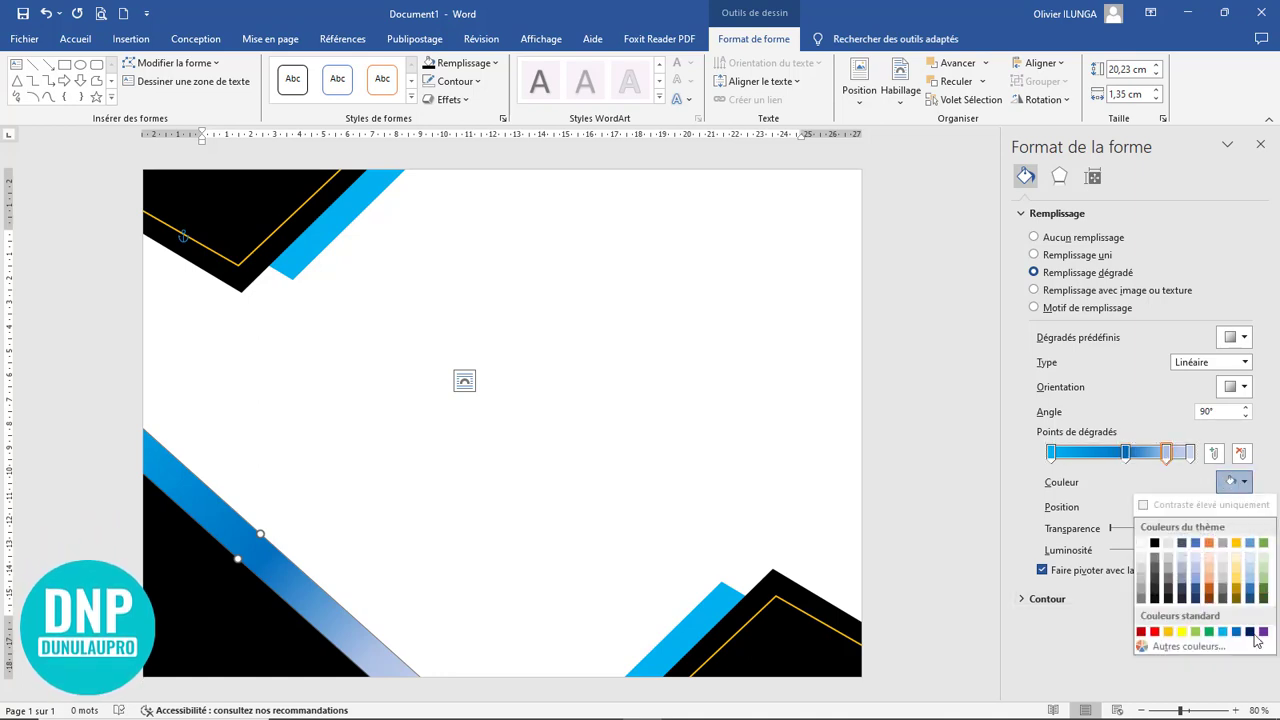
pyautogui.click(1224, 632)
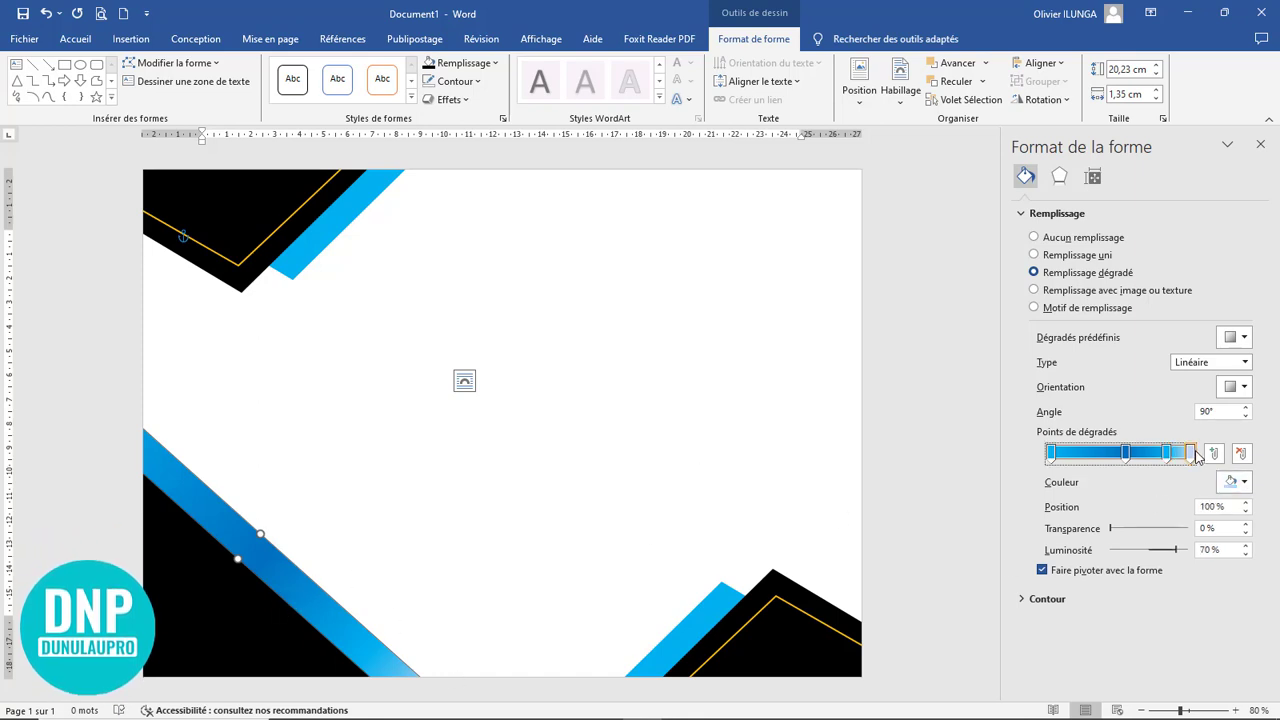
pyautogui.click(1241, 454)
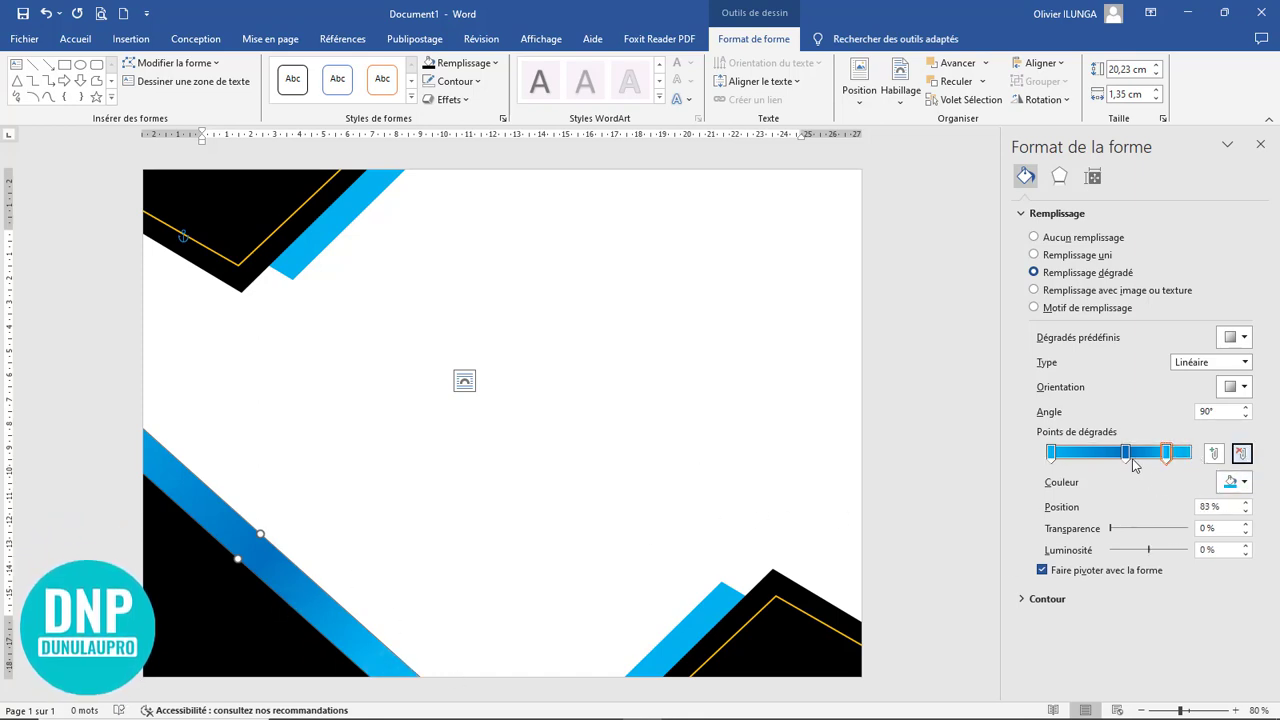
# Shift the dark blue gradient stop to 55 % and set the linear gradient's direction to the 225° diagonal
pyautogui.moveTo(1106, 458); pyautogui.dragTo(1130, 470)
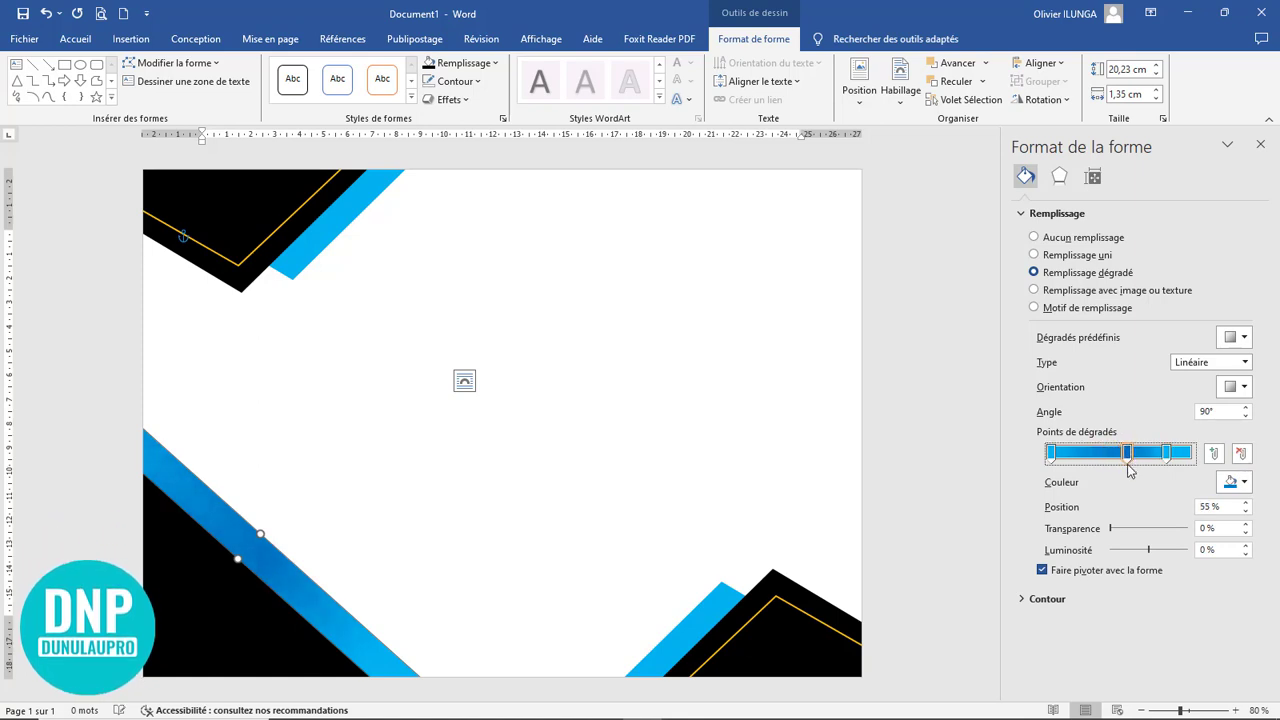
pyautogui.click(1243, 392)
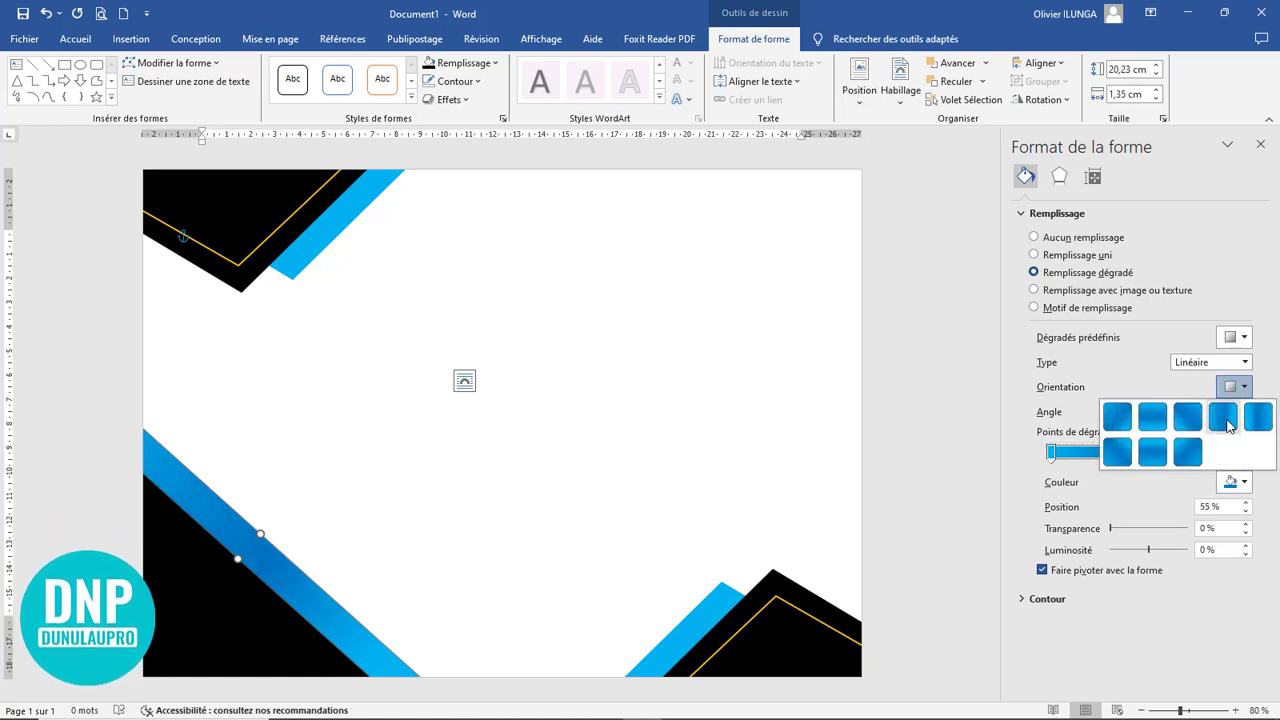
pyautogui.click(1229, 425)
pyautogui.click(1241, 388)
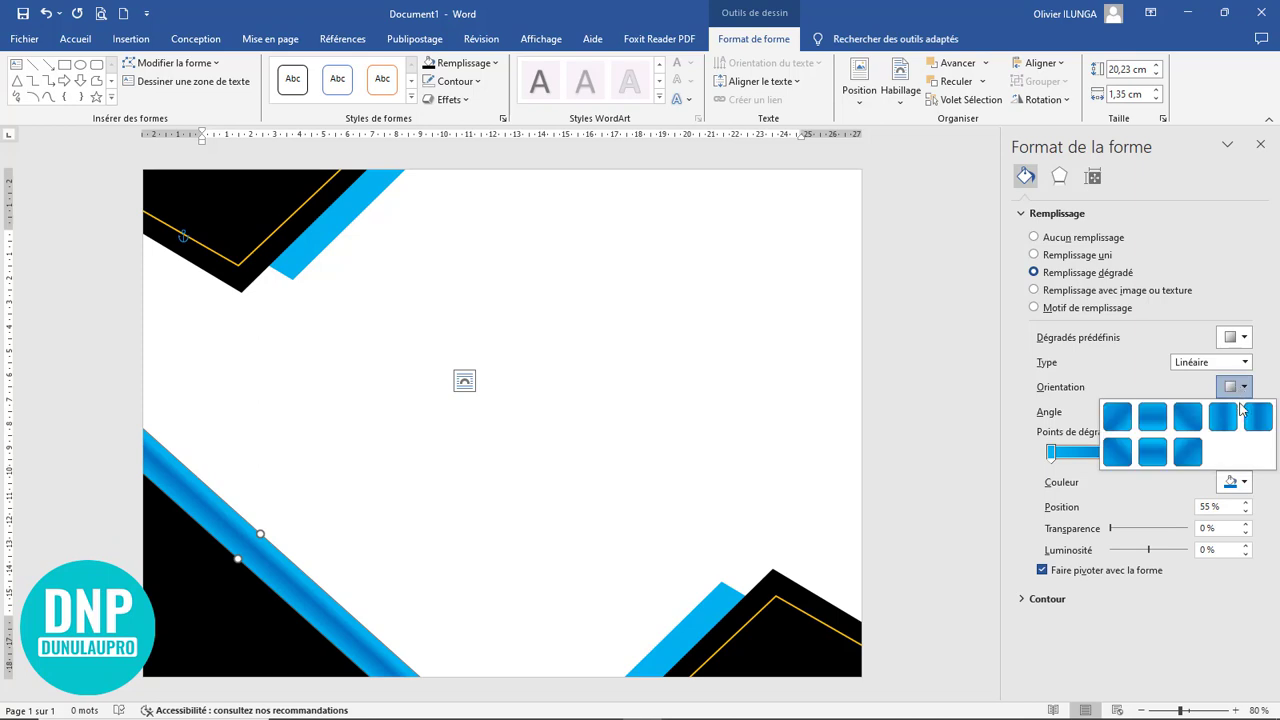
pyautogui.click(1180, 455)
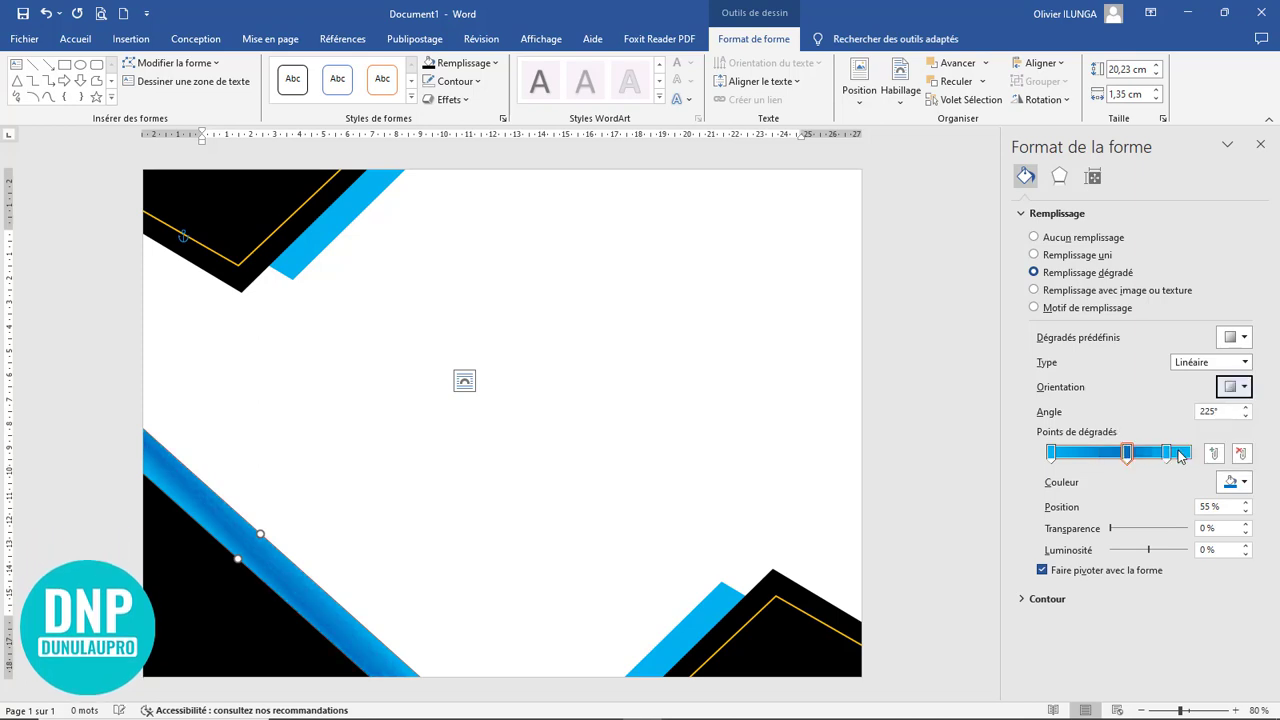
pyautogui.click(540, 520)
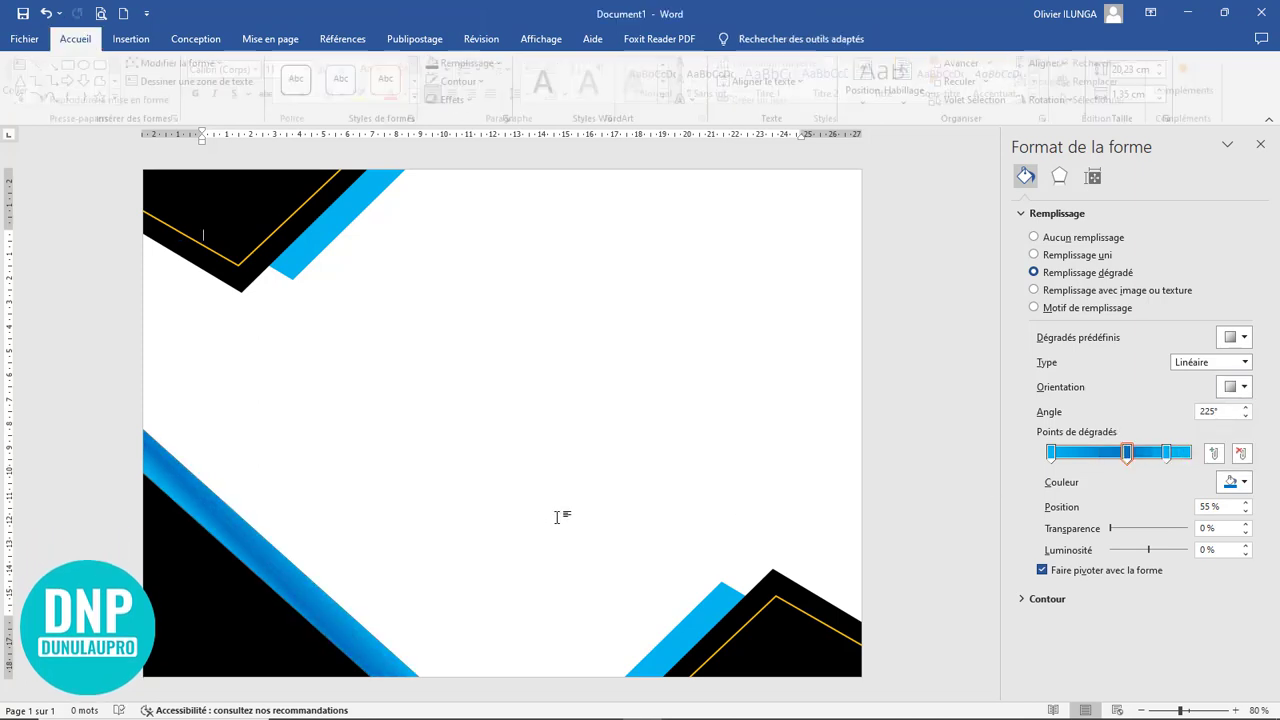
# Duplicate the gradient band and place the copy flush along the original's upper edge, ending partway down the slope
pyautogui.click(272, 578)
pyautogui.keyDown('ctrl'); pyautogui.scroll(-5, 545, 540); pyautogui.keyUp('ctrl')
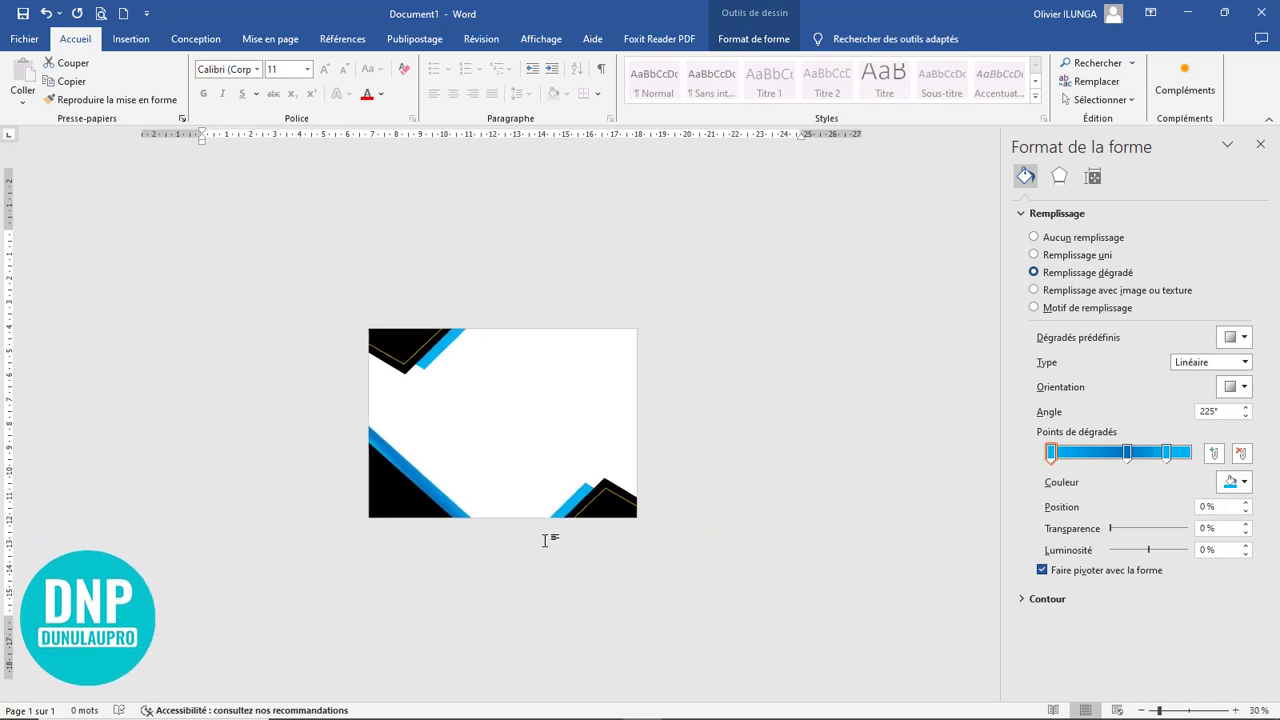
pyautogui.keyDown('ctrl'); pyautogui.scroll(4, 545, 540); pyautogui.keyUp('ctrl')
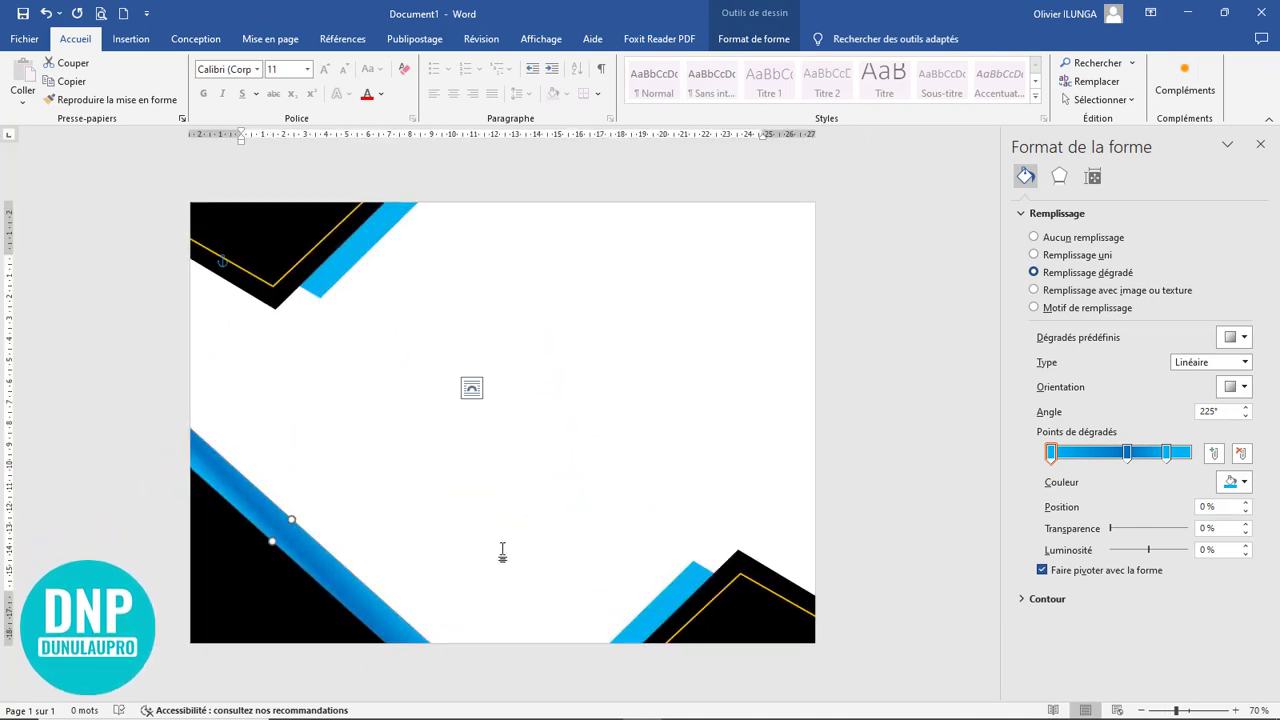
pyautogui.moveTo(294, 550); pyautogui.dragTo(201, 433)
pyautogui.moveTo(338, 540); pyautogui.dragTo(302, 510)
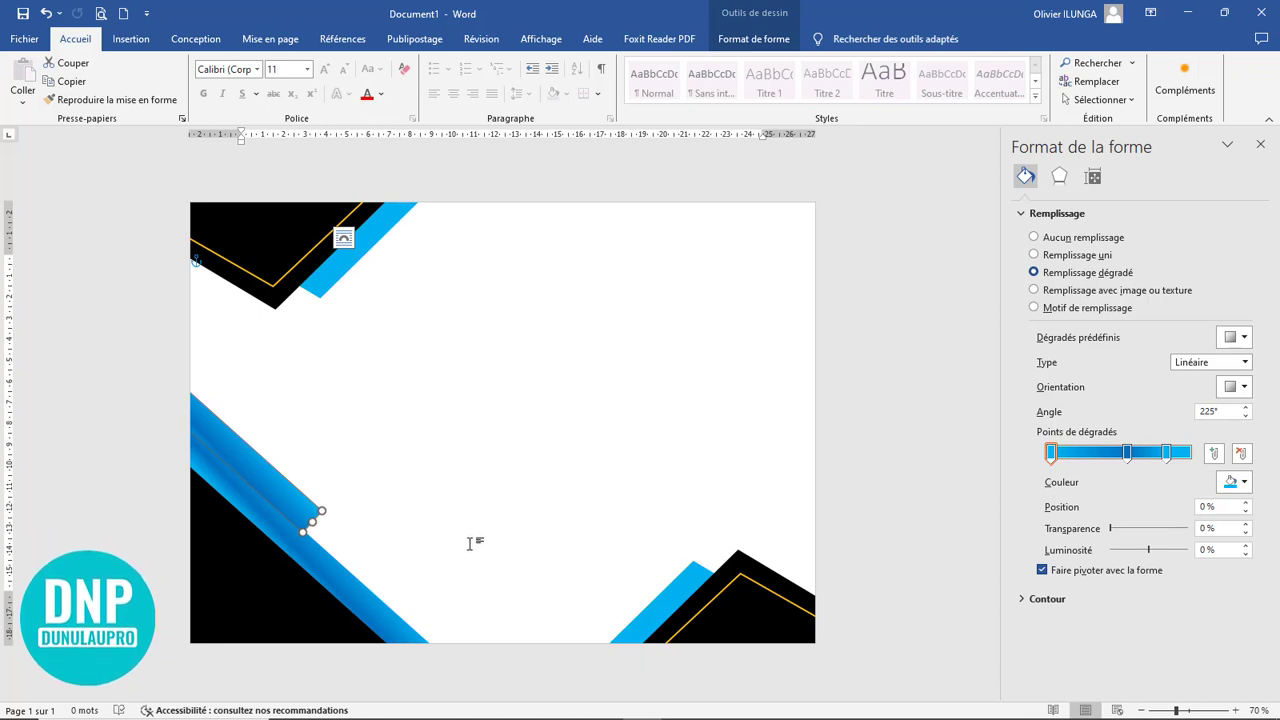
# Draw a horizontal guide line about 7.73 cm long and align it with the upper band's outer end corner
pyautogui.scroll(8, 471, 540)
pyautogui.scroll(-3, 471, 535)
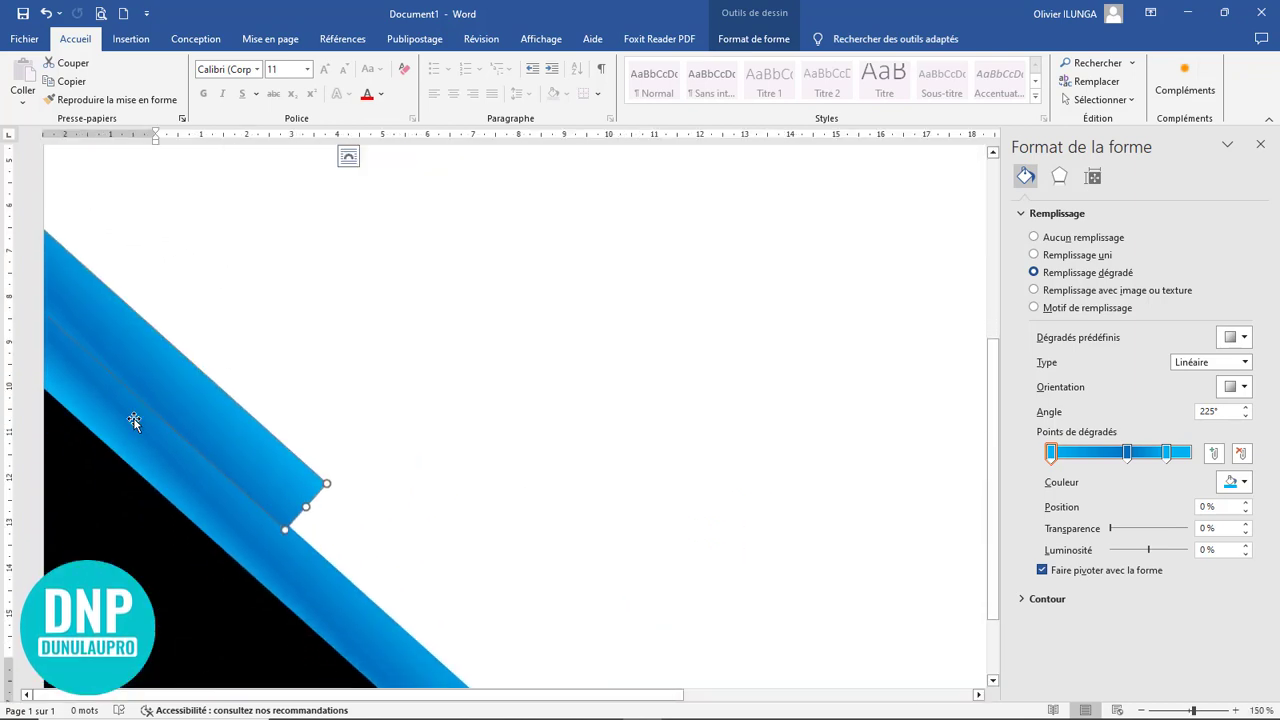
pyautogui.click(125, 41)
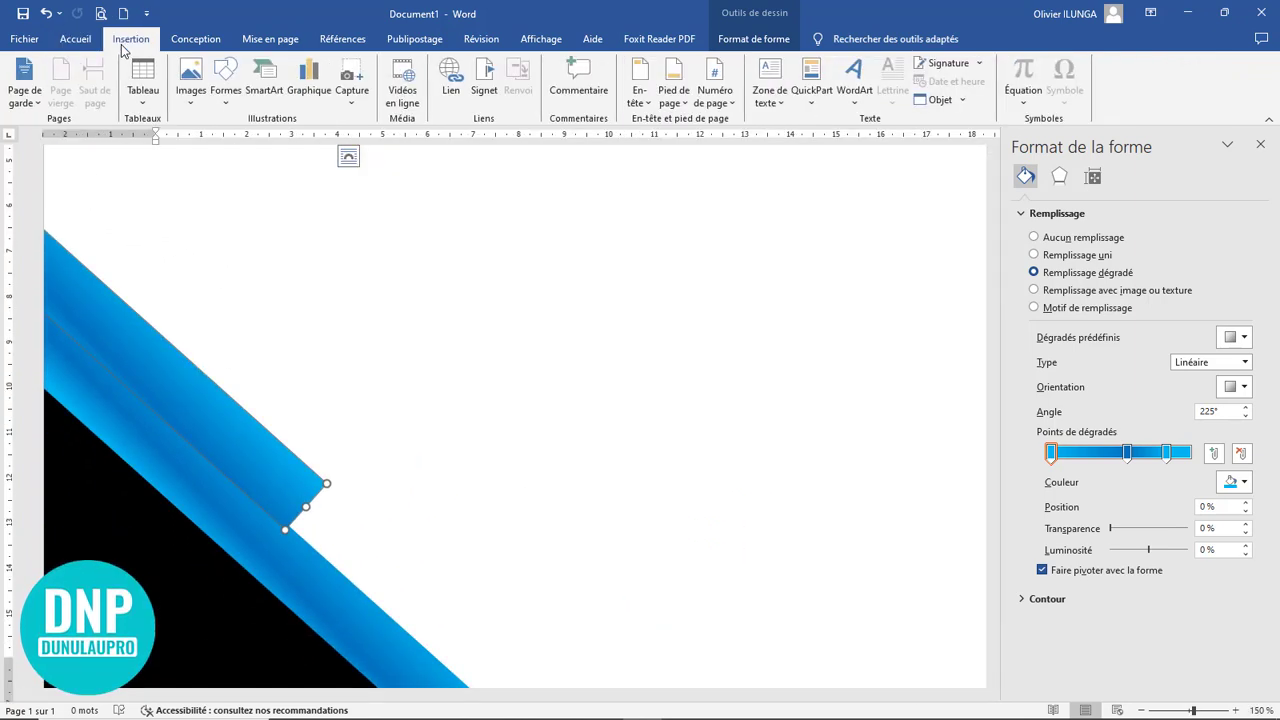
pyautogui.click(222, 104)
pyautogui.click(234, 148)
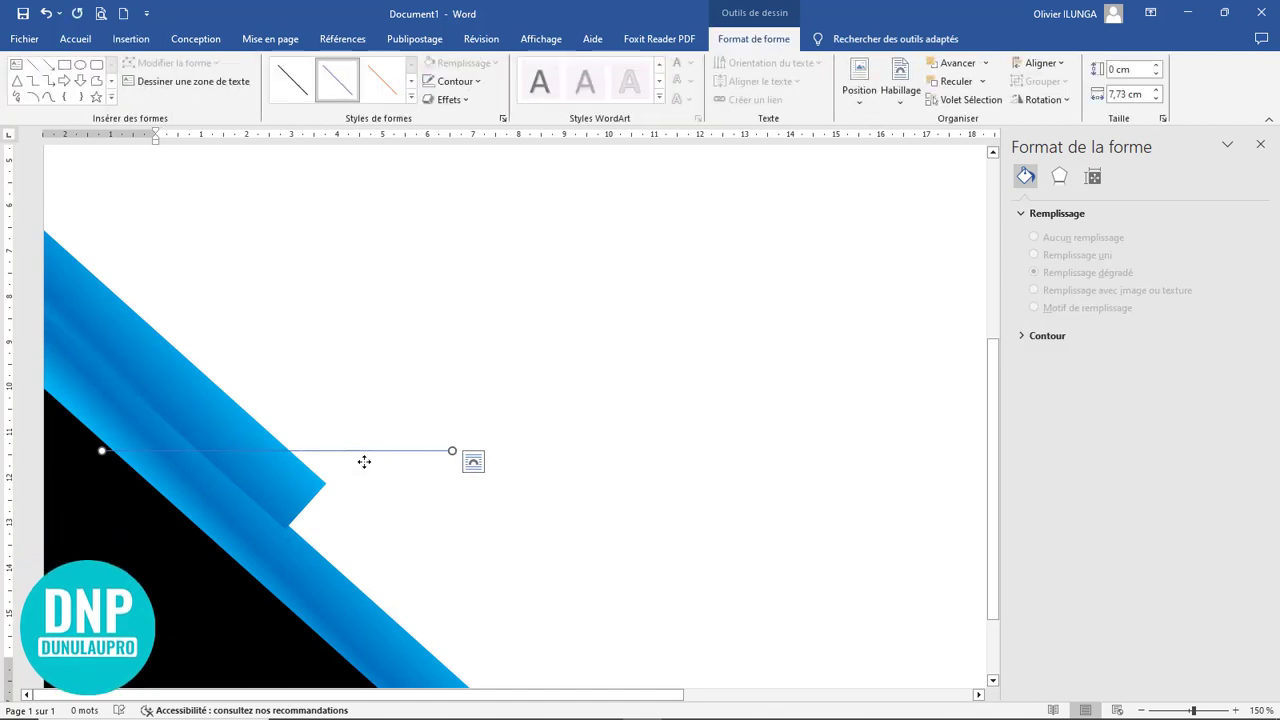
pyautogui.moveTo(368, 483); pyautogui.dragTo(368, 484)
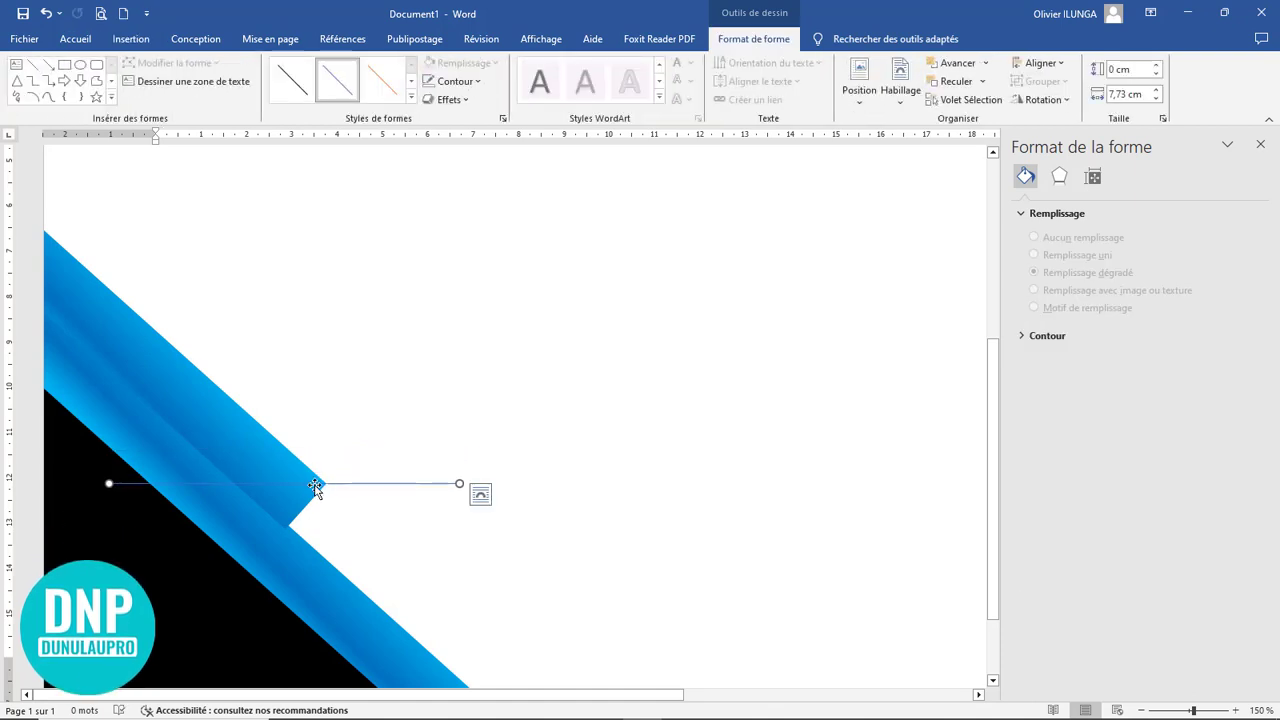
# Edit the upper band's points, moving its lower end corner up to the guide line so the end is cut horizontally
pyautogui.click(294, 500)
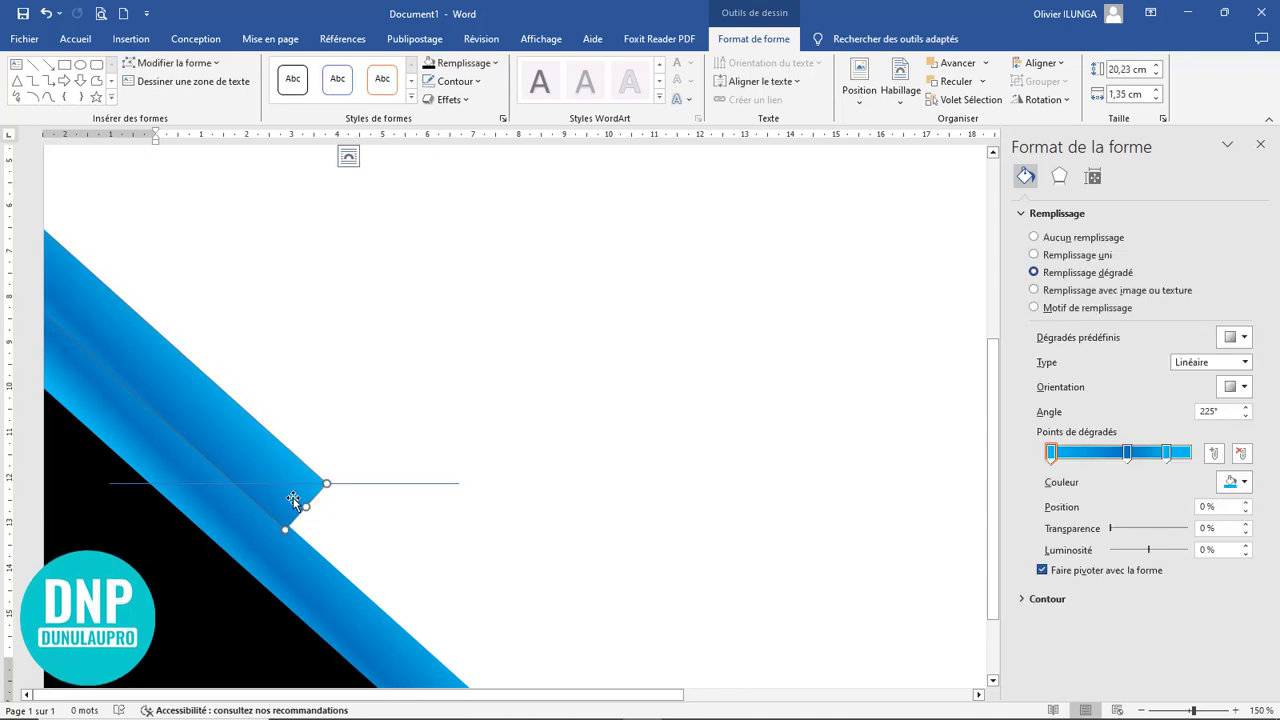
pyautogui.click(195, 63)
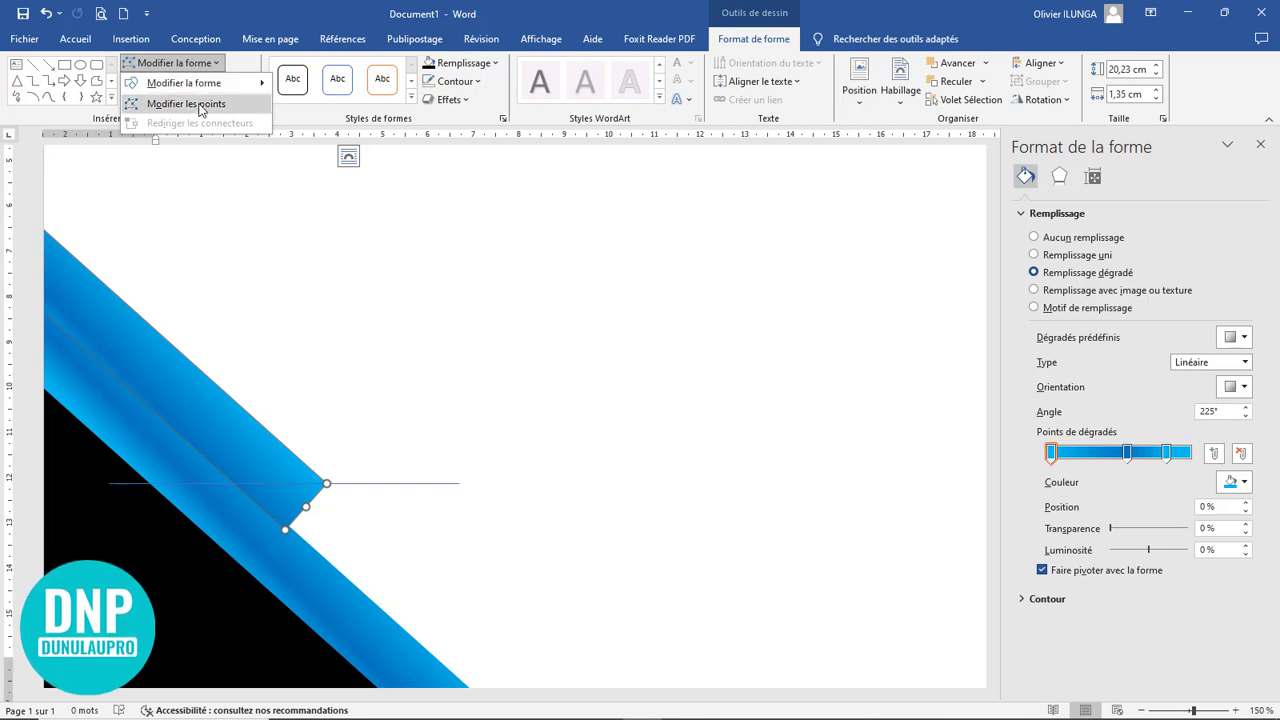
pyautogui.click(199, 106)
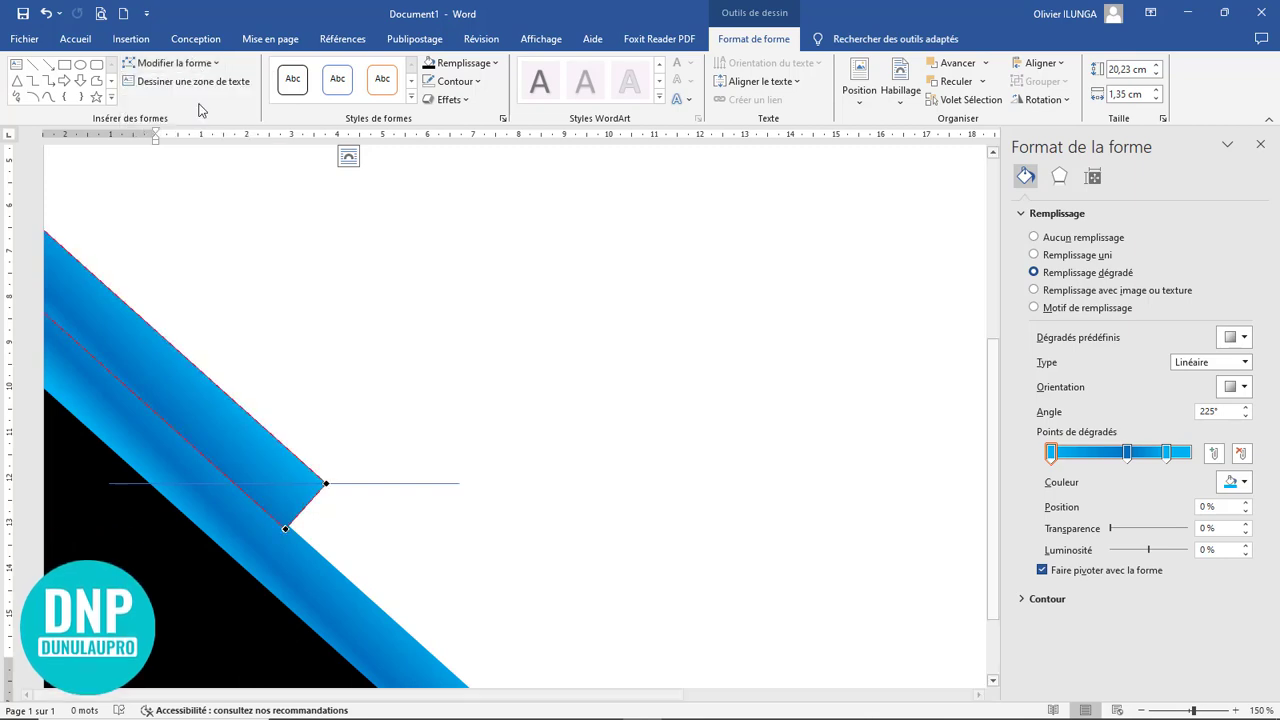
pyautogui.click(283, 527)
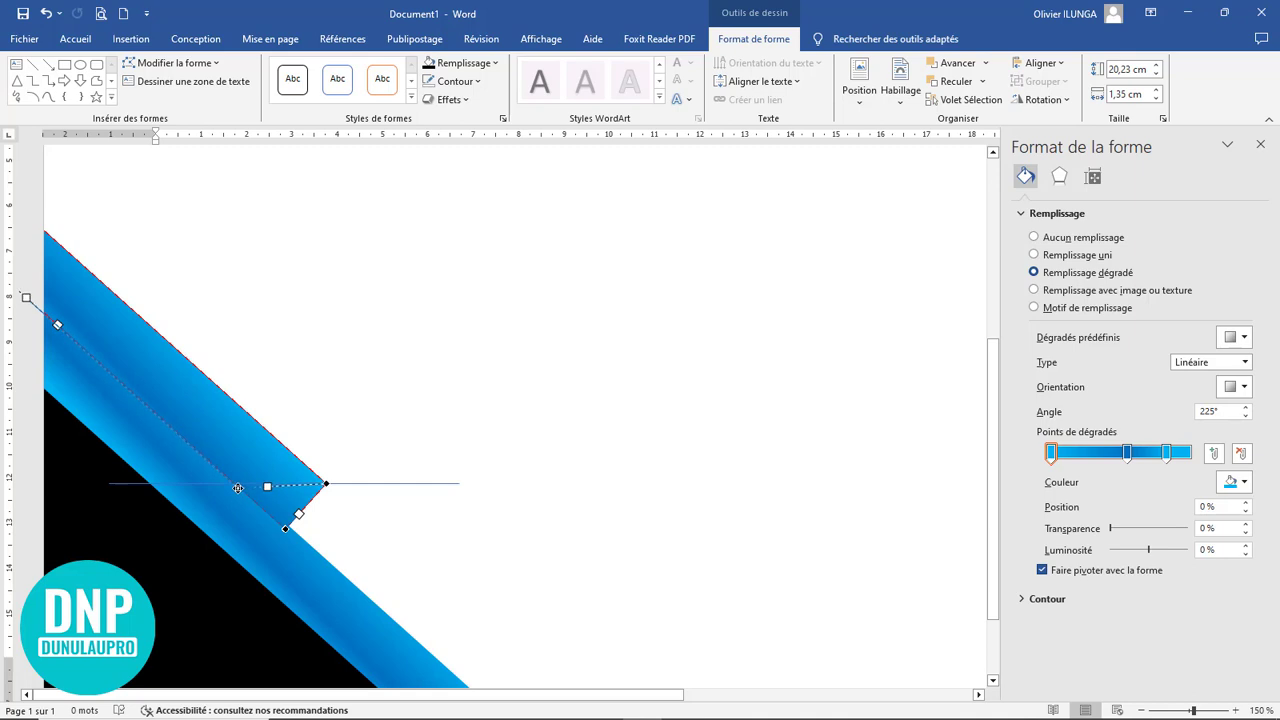
pyautogui.moveTo(238, 487); pyautogui.dragTo(235, 484)
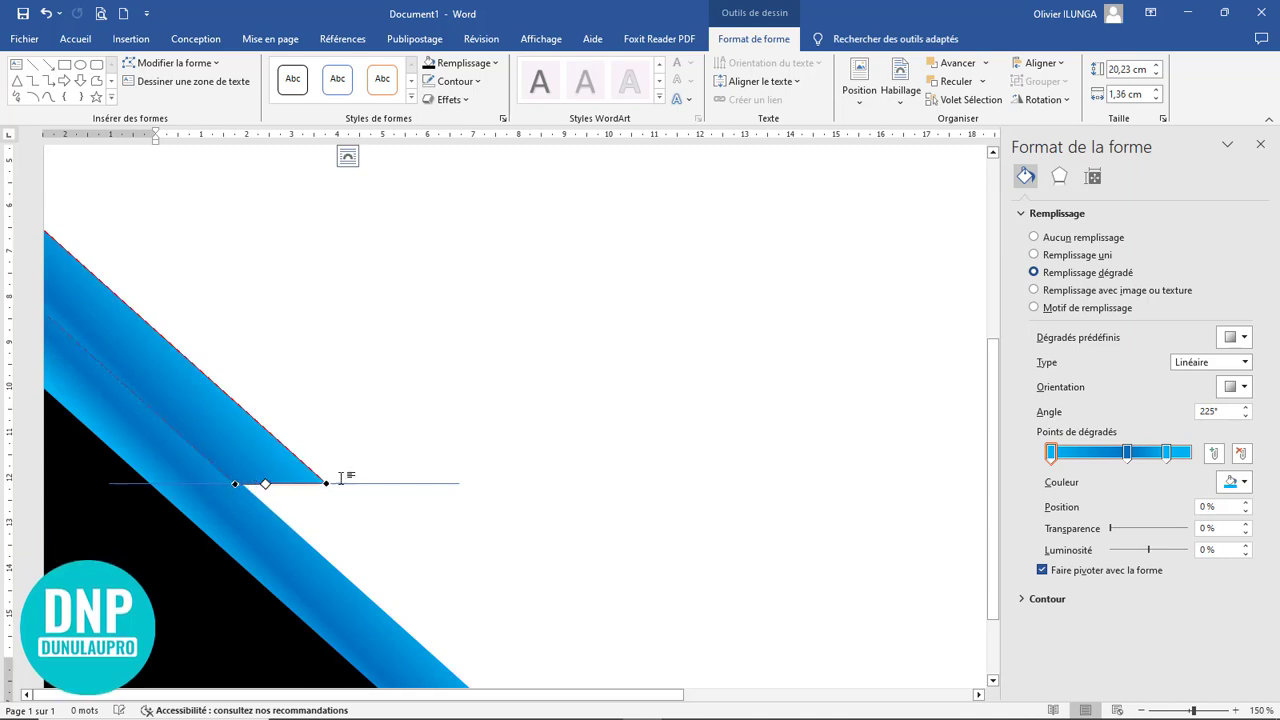
pyautogui.click(414, 446)
# Delete the horizontal guide line crossing the cut end of the upper gradient band
pyautogui.scroll(-3, 417, 488)
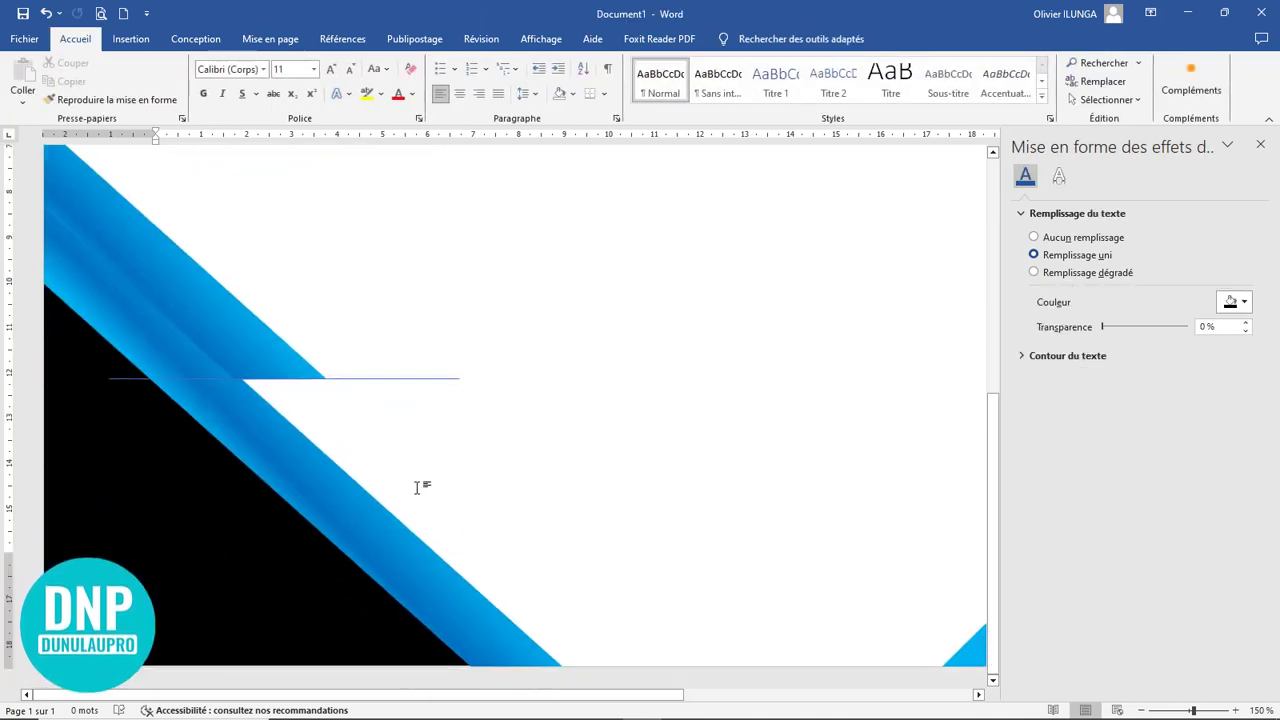
pyautogui.click(371, 379)
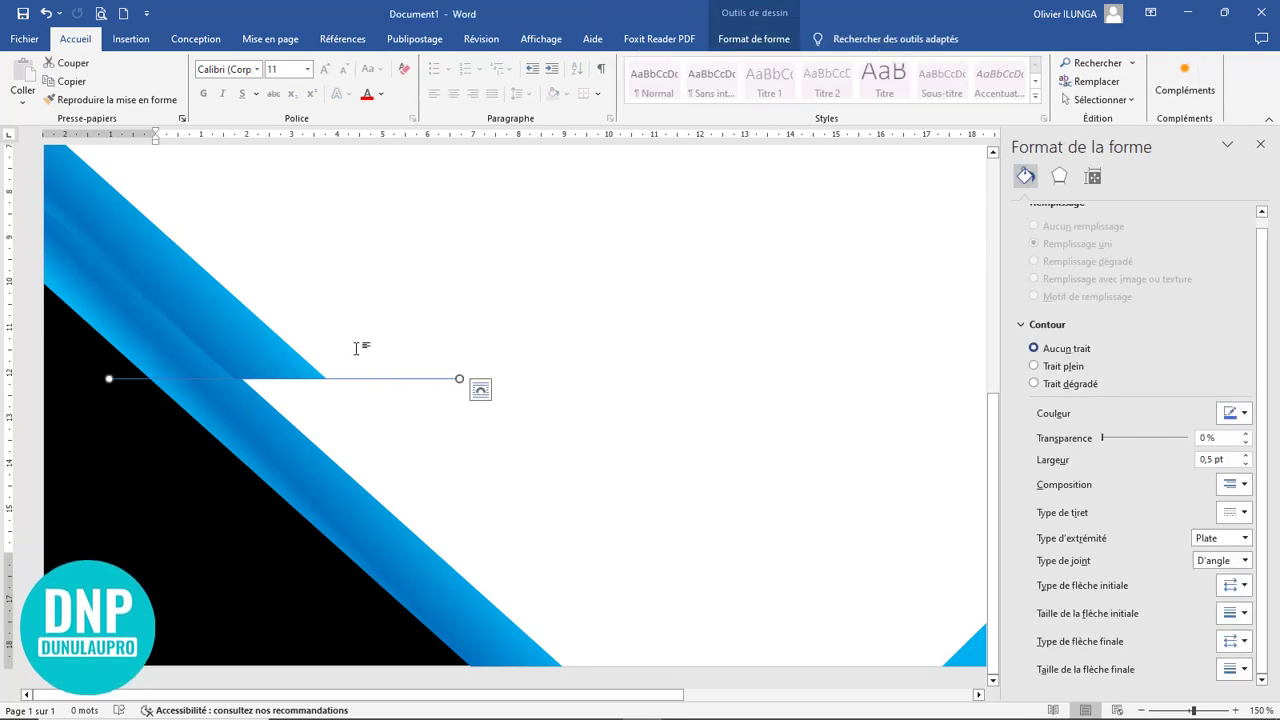
pyautogui.press('Delete')
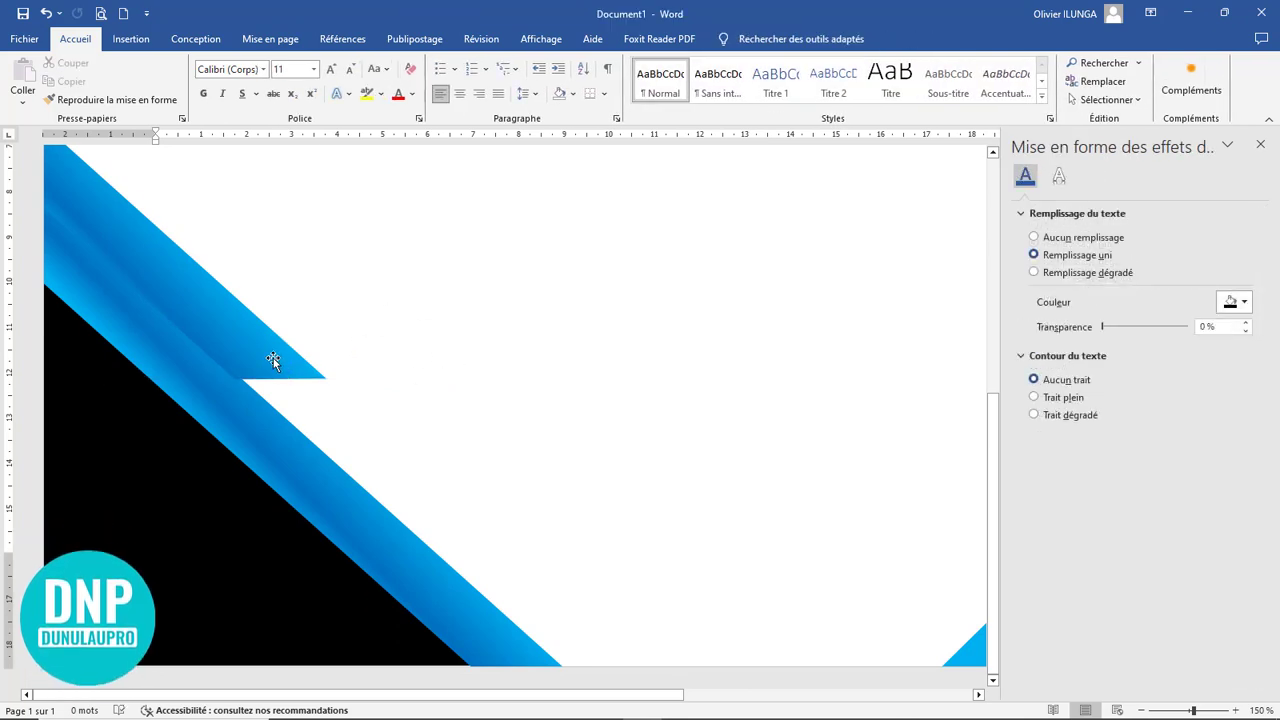
# Nudge the upper gradient band slightly upward along the edge of the lower band
pyautogui.hotkey('ctrl', 'z')
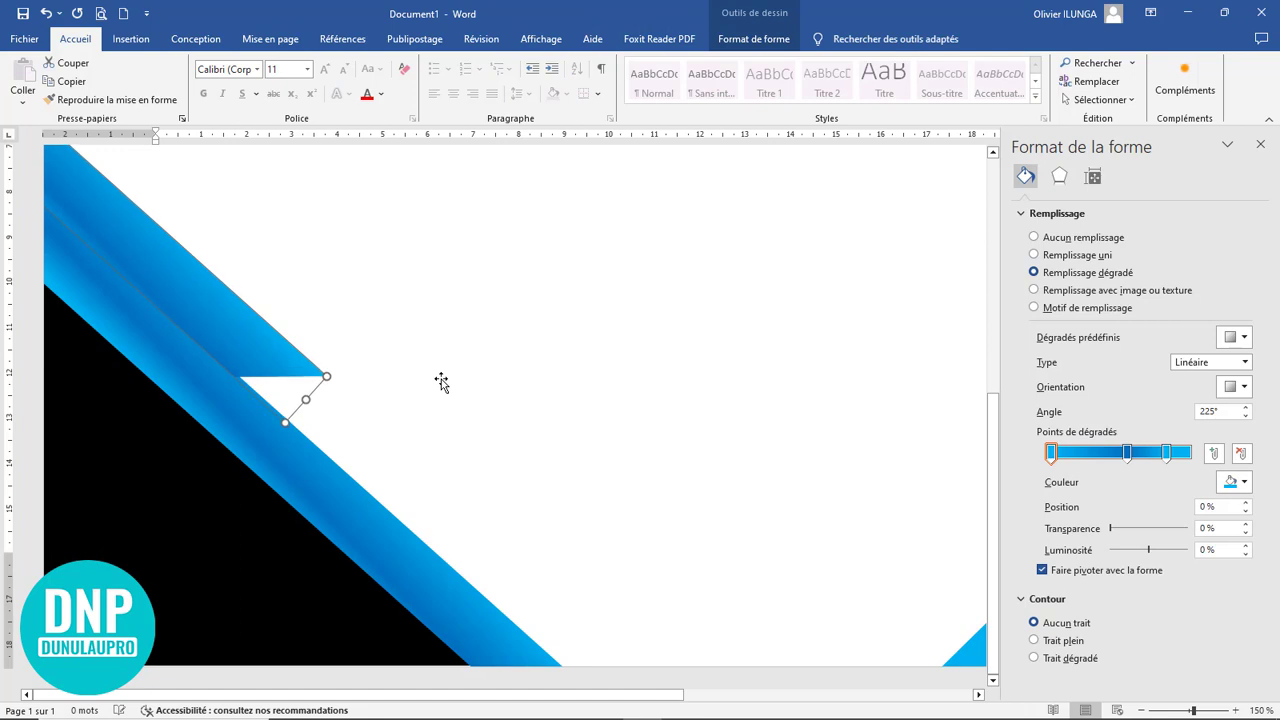
pyautogui.press('Up')
pyautogui.press('Up')
pyautogui.press('Up')
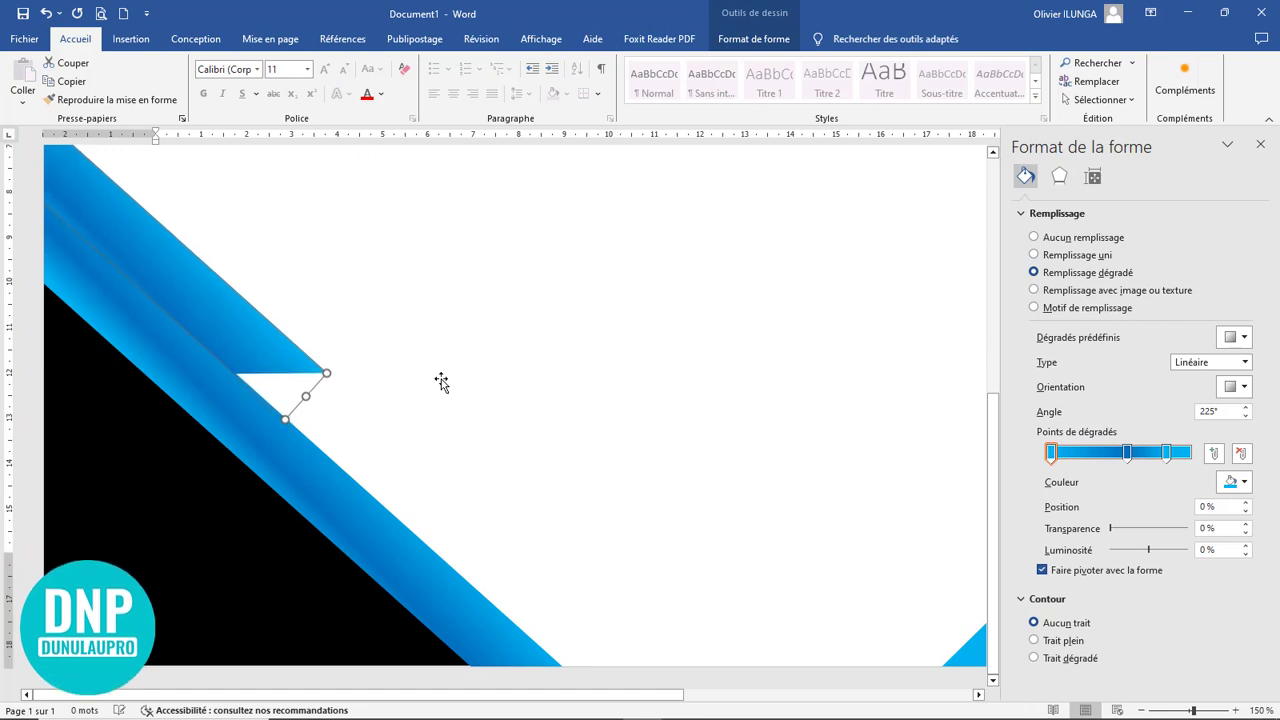
pyautogui.click(452, 372)
pyautogui.scroll(-11, 452, 372)
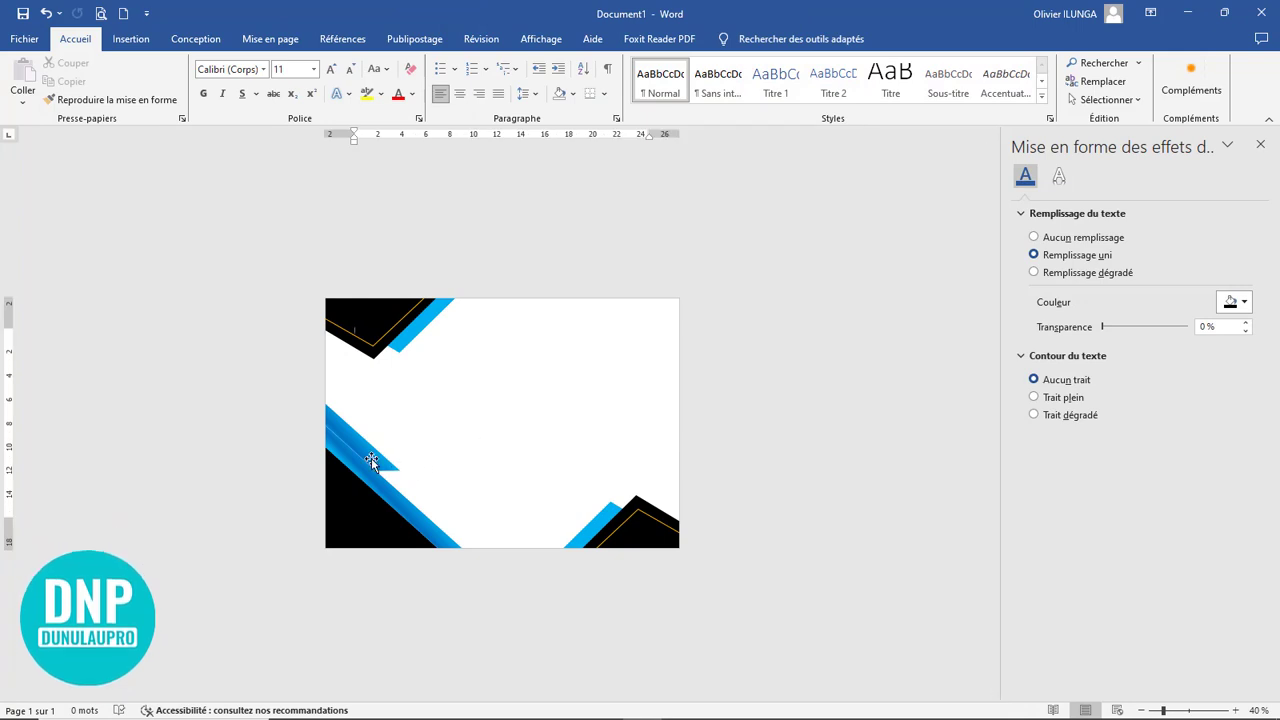
pyautogui.click(371, 458)
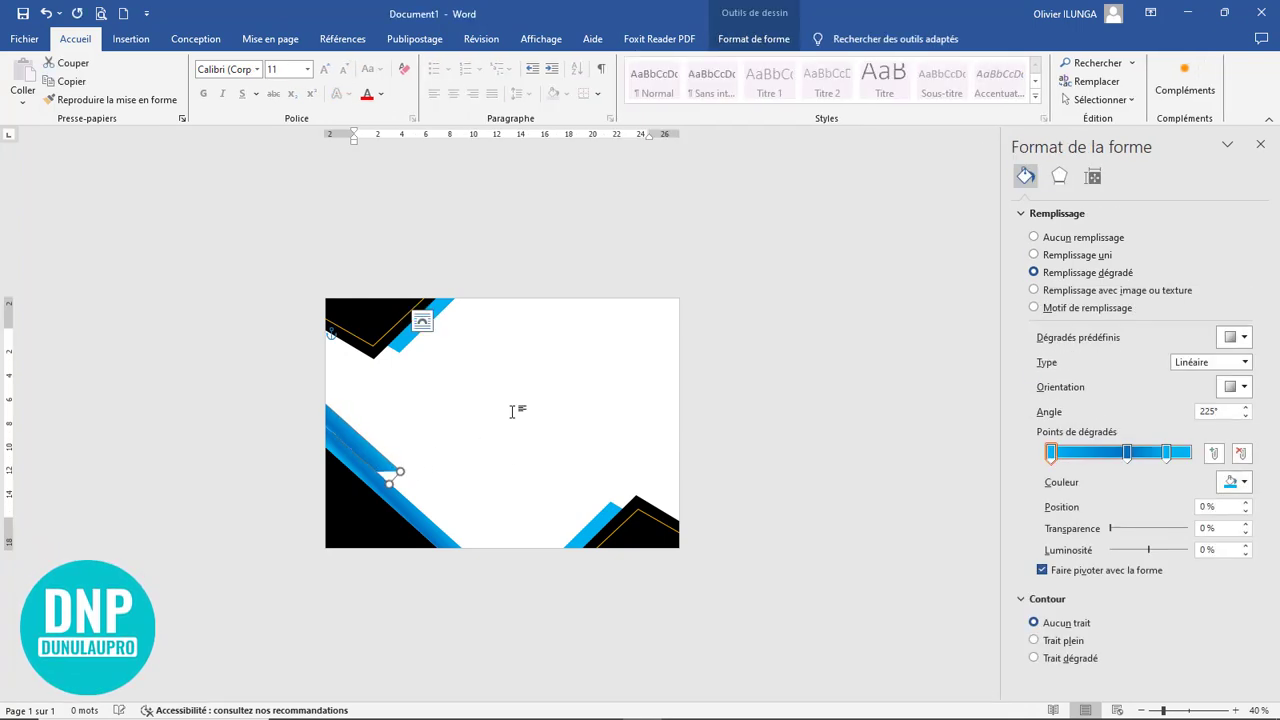
pyautogui.click(493, 484)
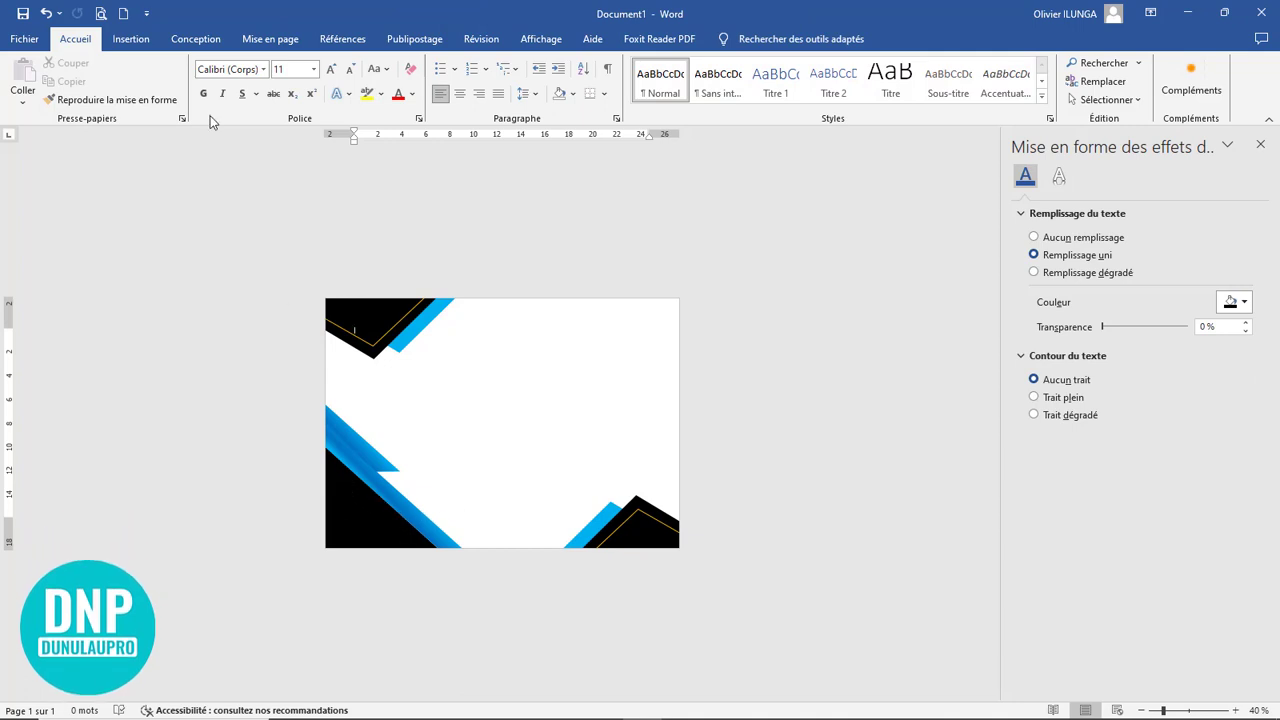
# Draw a diagonal straight line about 8.82 cm high and 8.82 cm wide along the lower gradient band
pyautogui.click(127, 42)
pyautogui.click(225, 100)
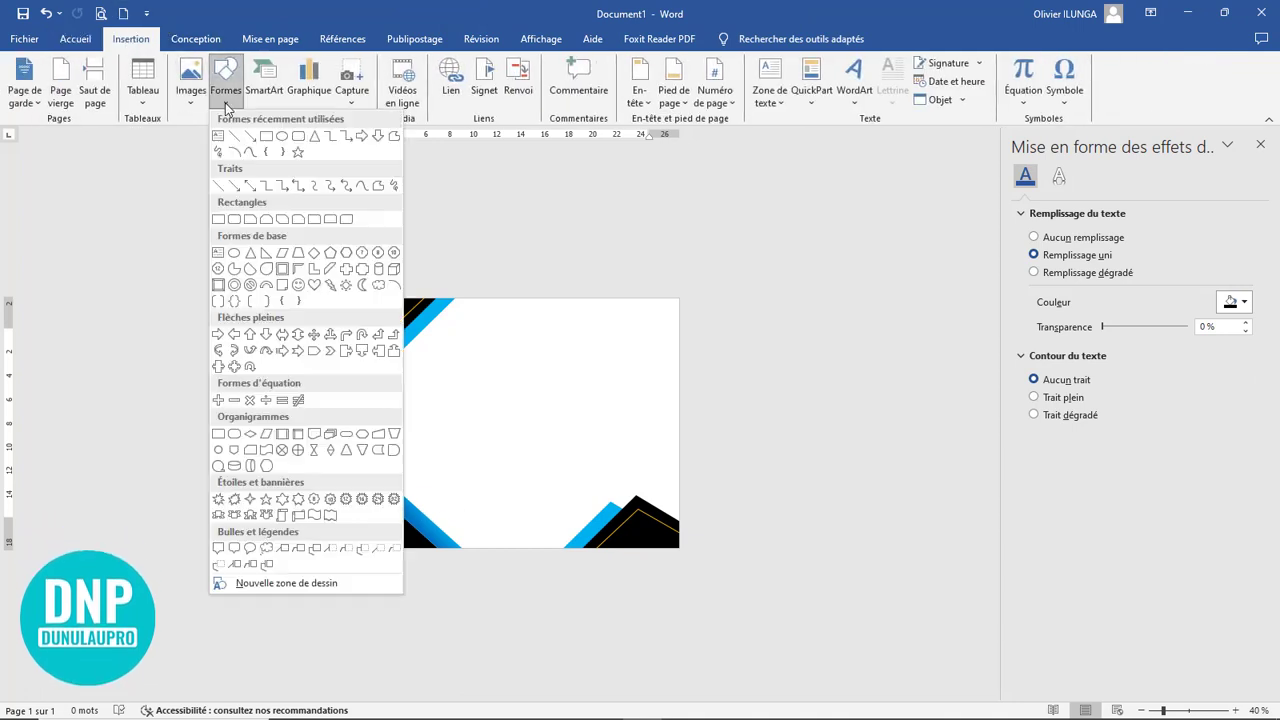
pyautogui.click(236, 140)
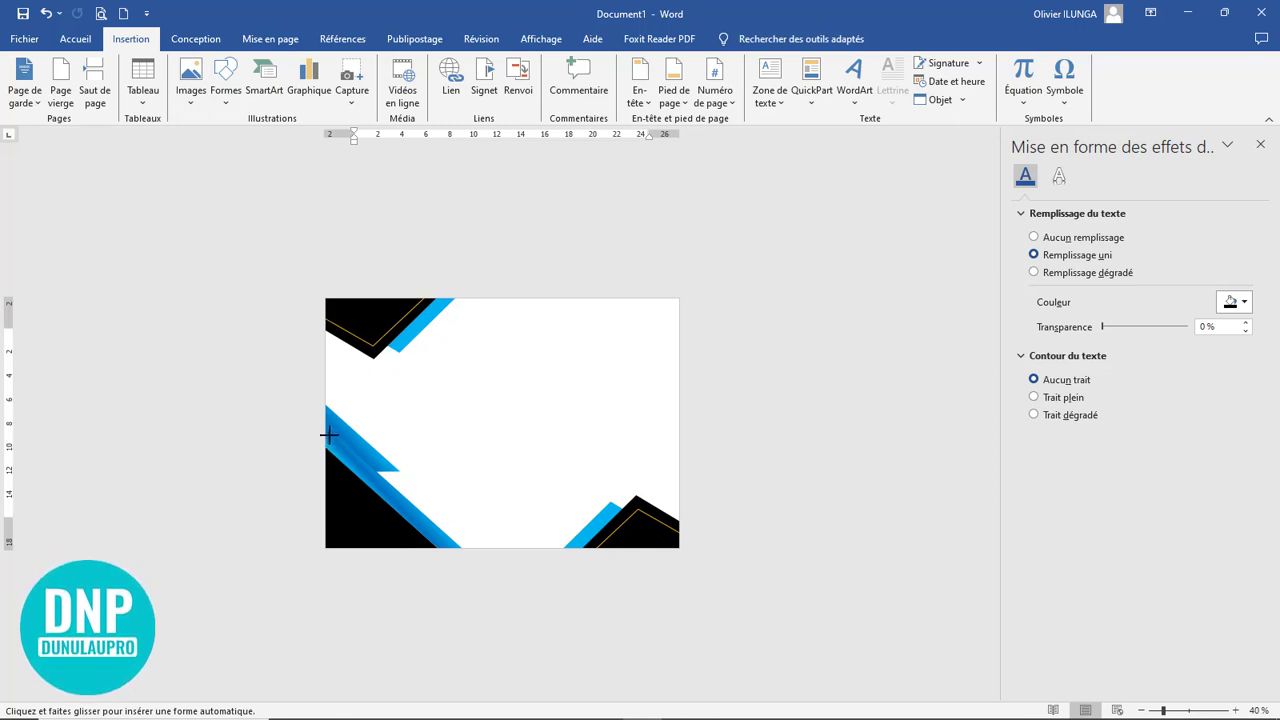
pyautogui.moveTo(329, 436); pyautogui.dragTo(451, 541)
pyautogui.scroll(6, 465, 531)
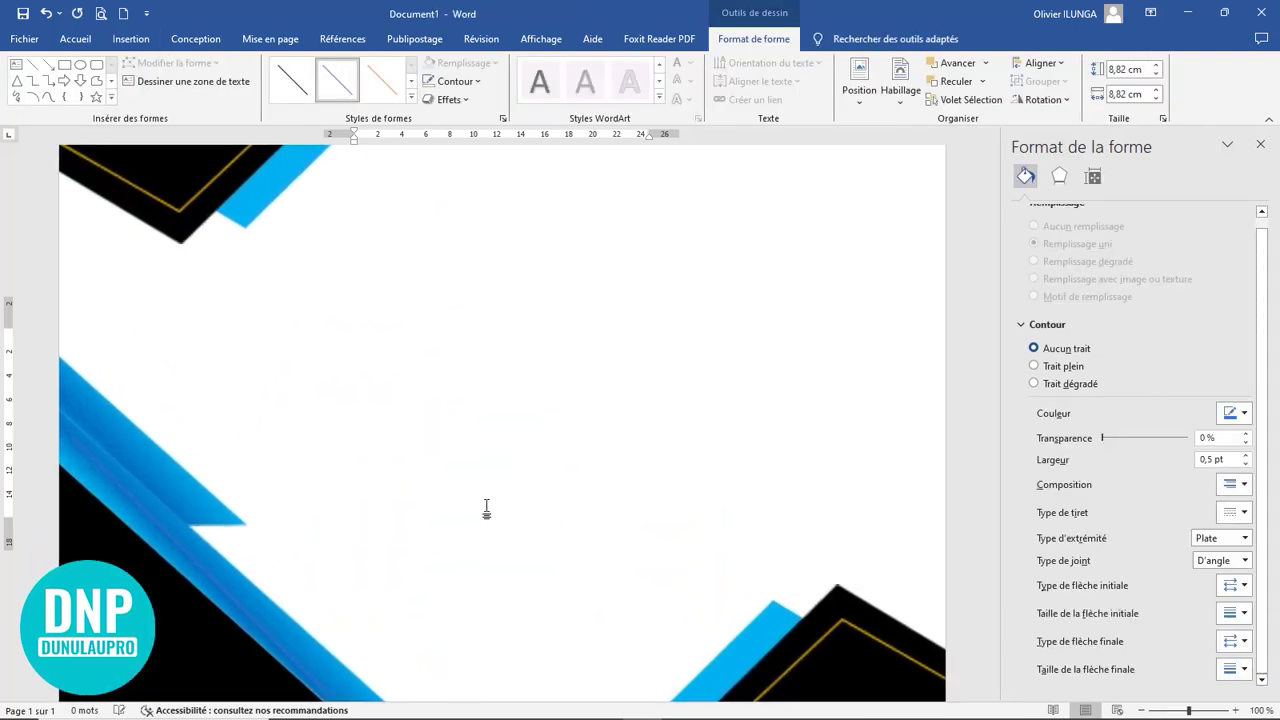
# Set the diagonal line's outline to the standard orange colour with a 2¼ pt weight
pyautogui.click(458, 86)
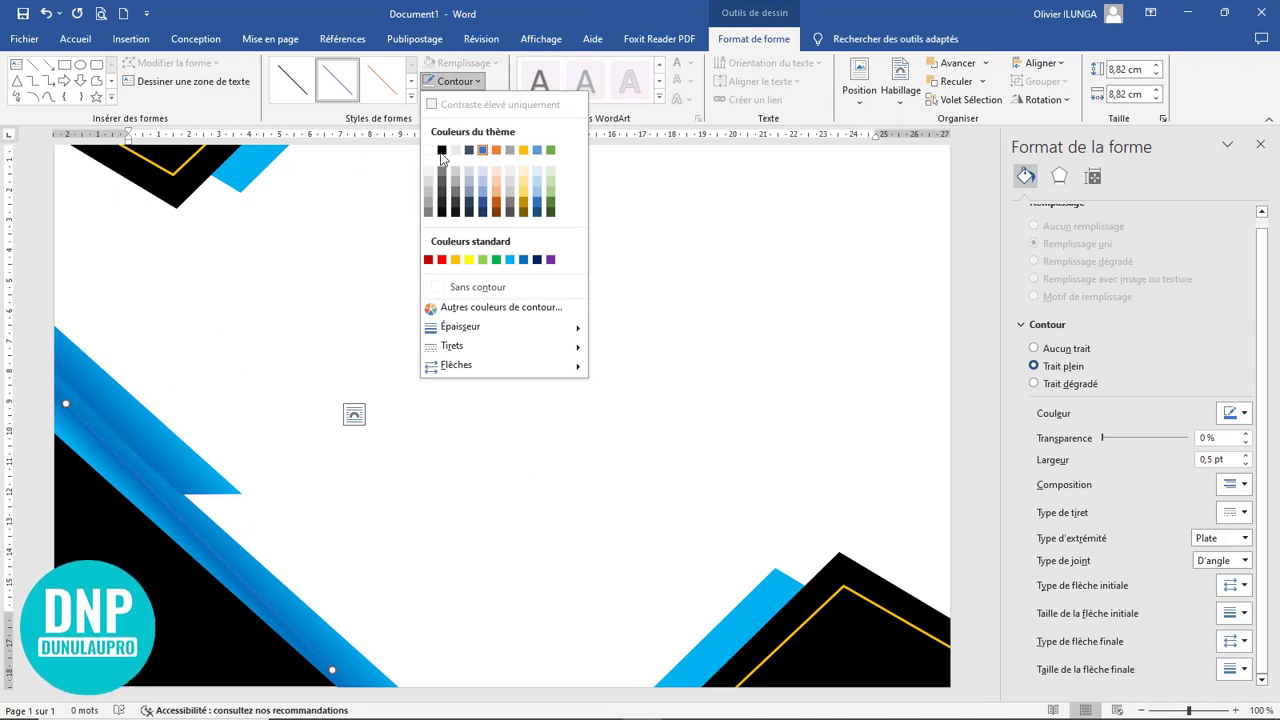
pyautogui.click(469, 259)
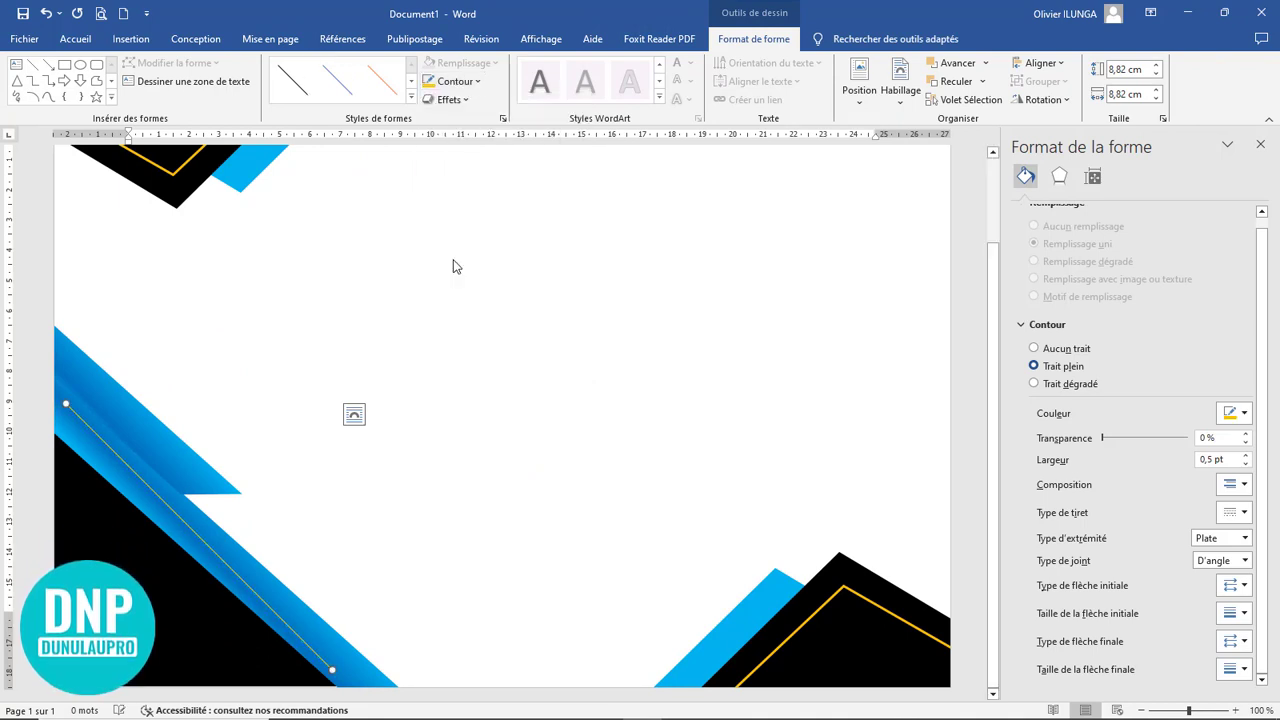
pyautogui.click(456, 81)
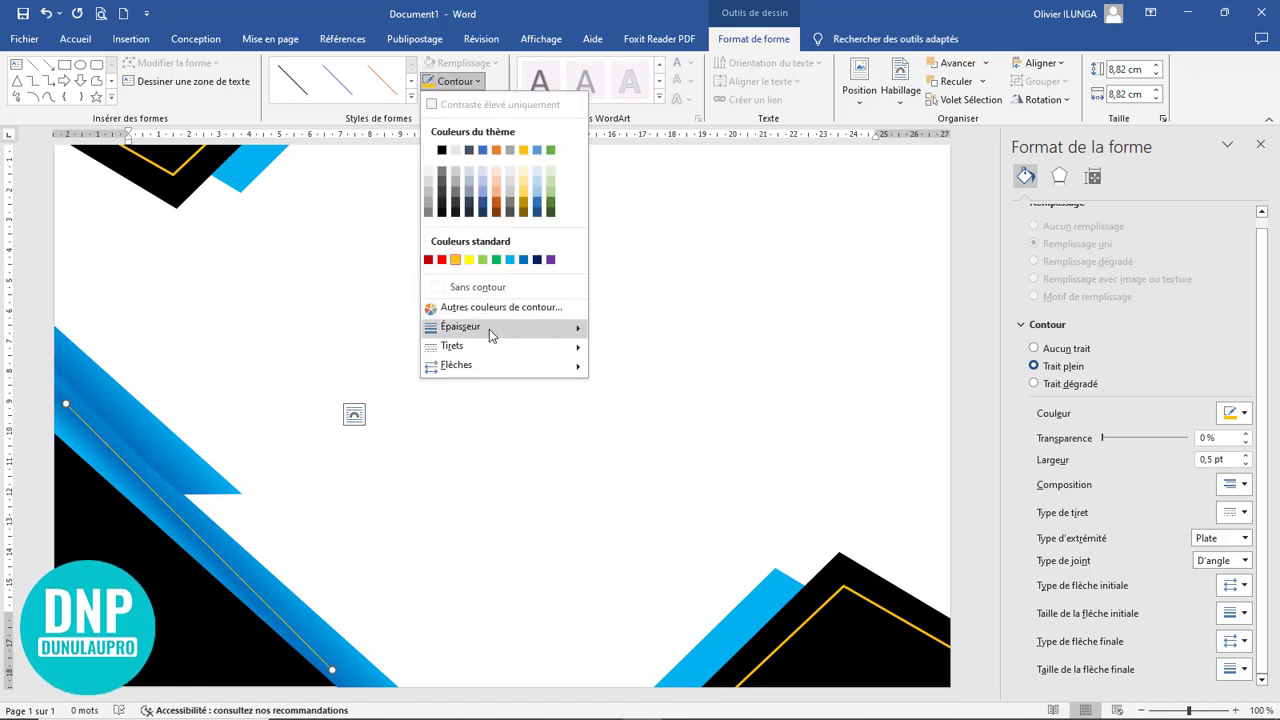
pyautogui.moveTo(490, 330)
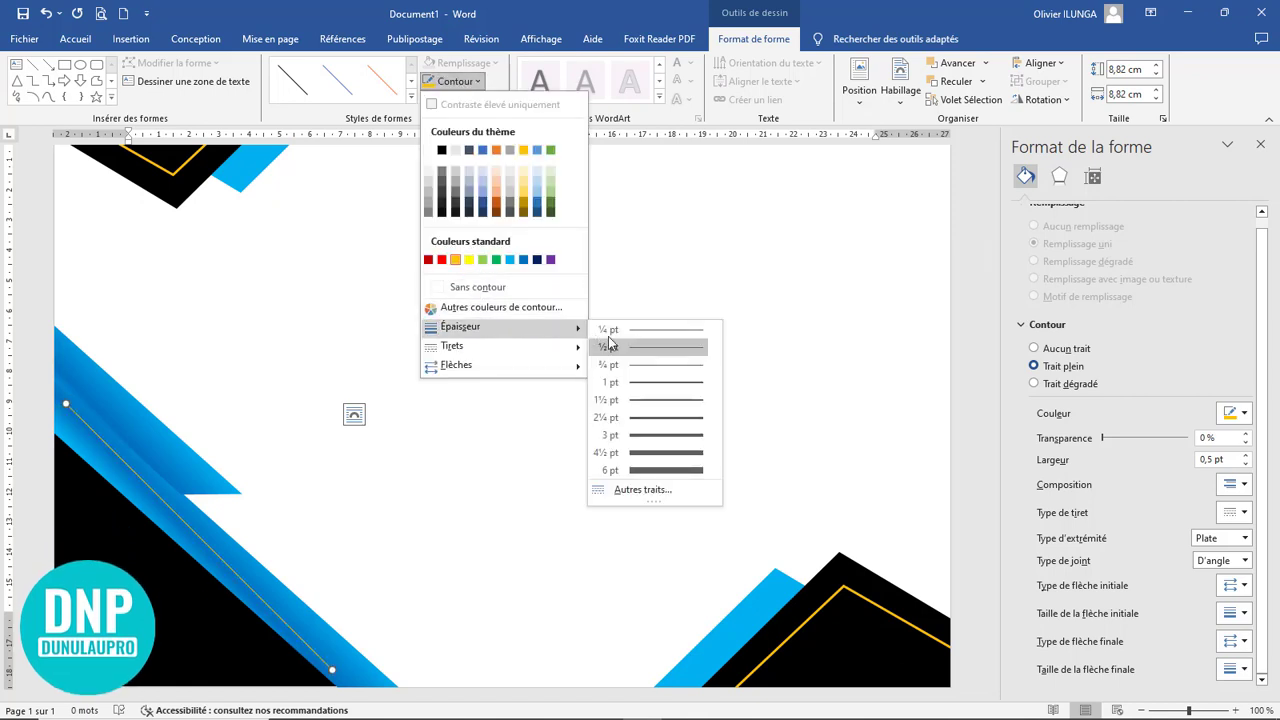
pyautogui.click(661, 417)
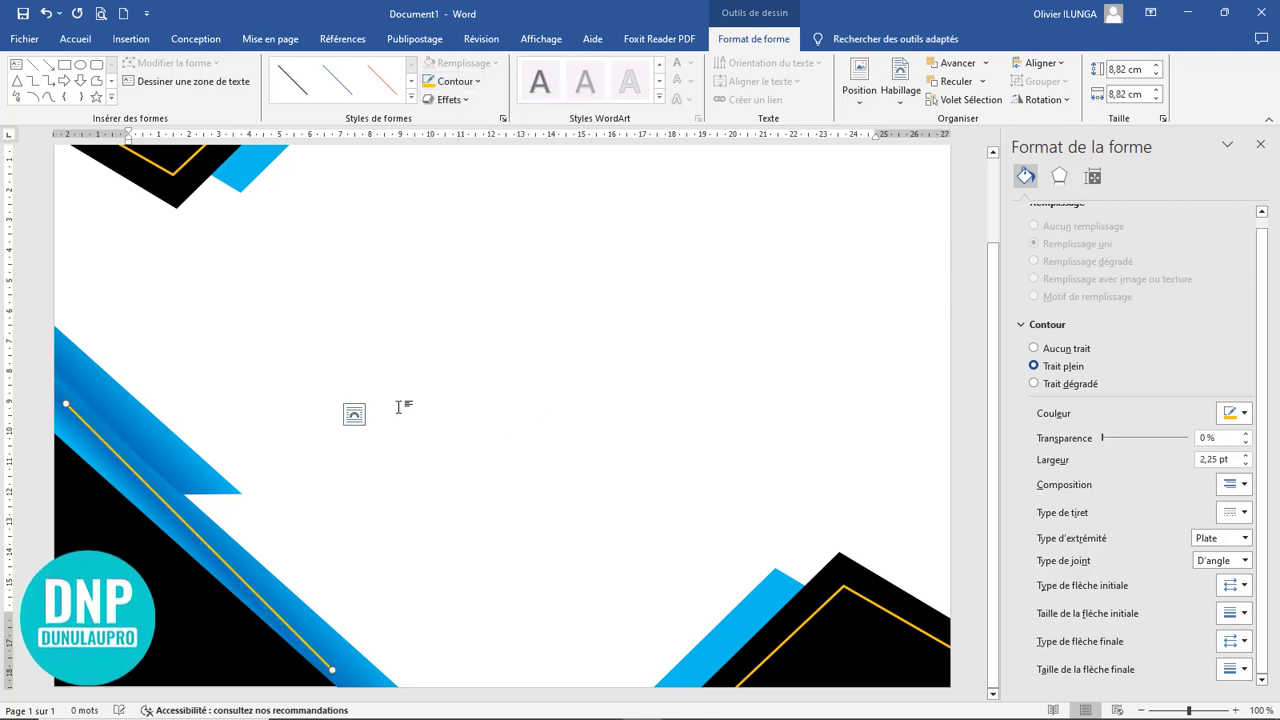
# Move the orange line onto the bottom-left black triangle and adjust its lower end so it runs parallel to the blue bands
pyautogui.keyDown('ctrl'); pyautogui.scroll(-4, 467, 668); pyautogui.keyUp('ctrl')
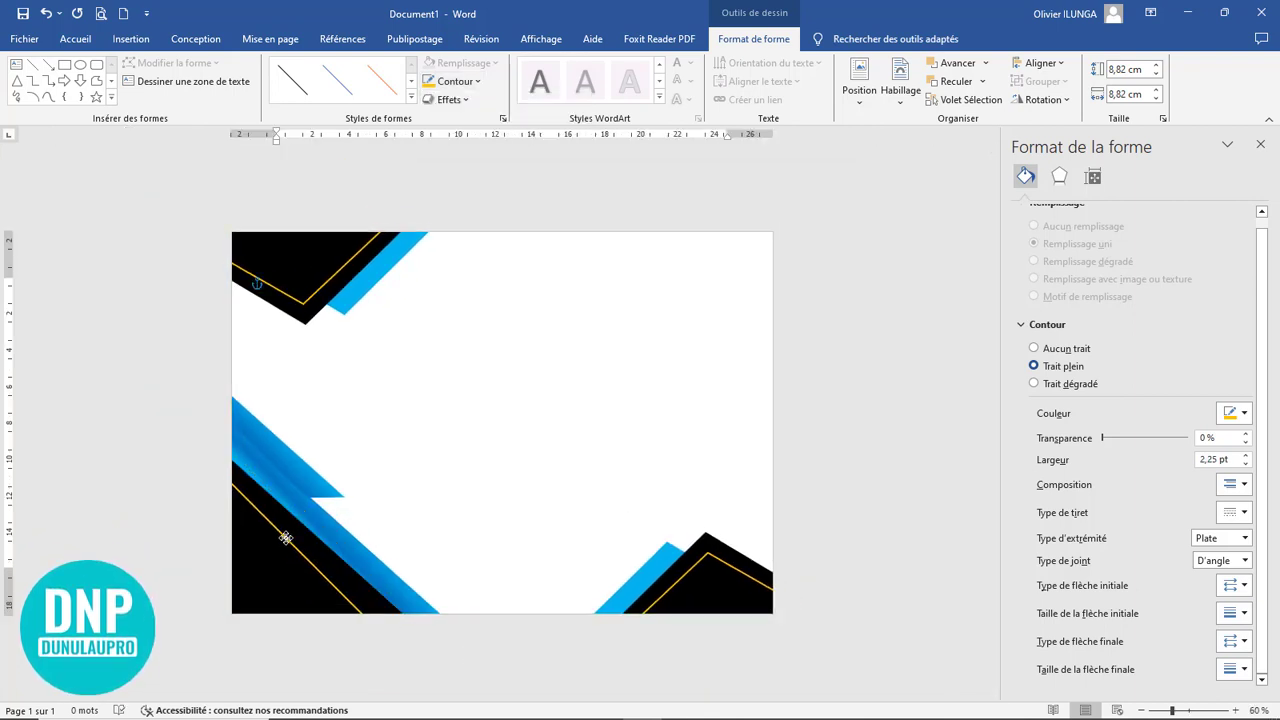
pyautogui.click(297, 548)
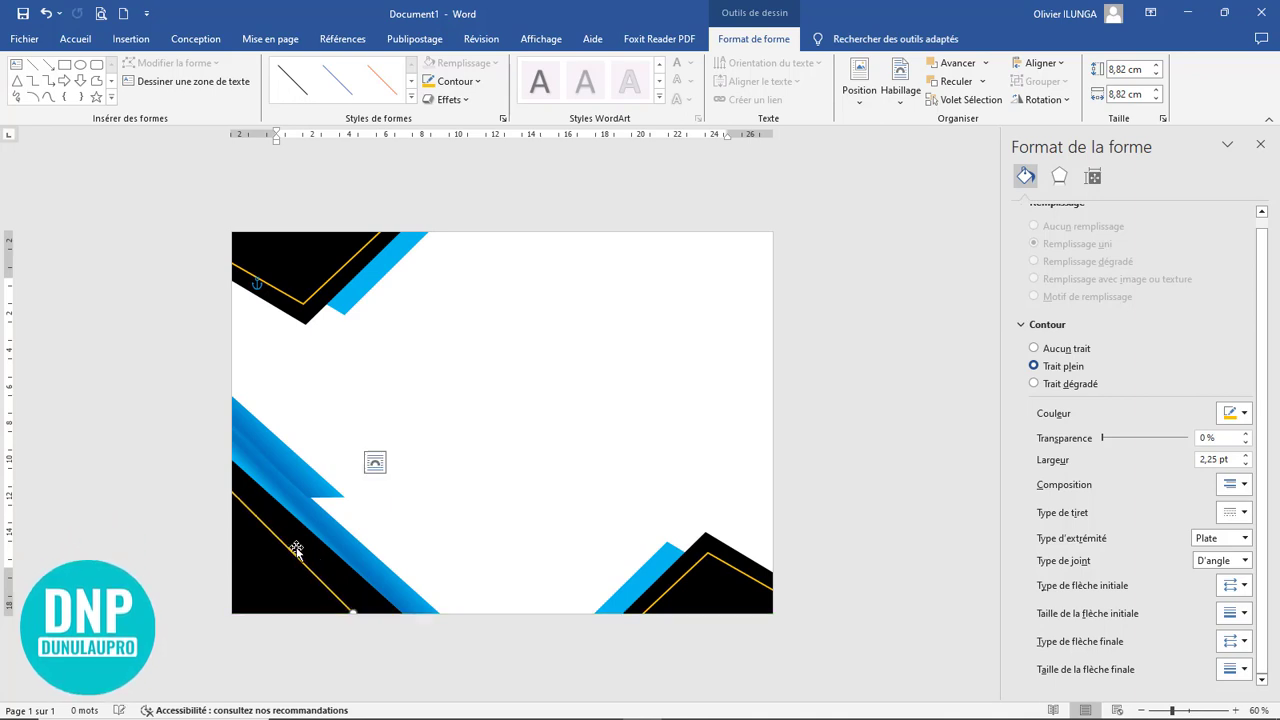
pyautogui.moveTo(354, 609); pyautogui.dragTo(393, 634)
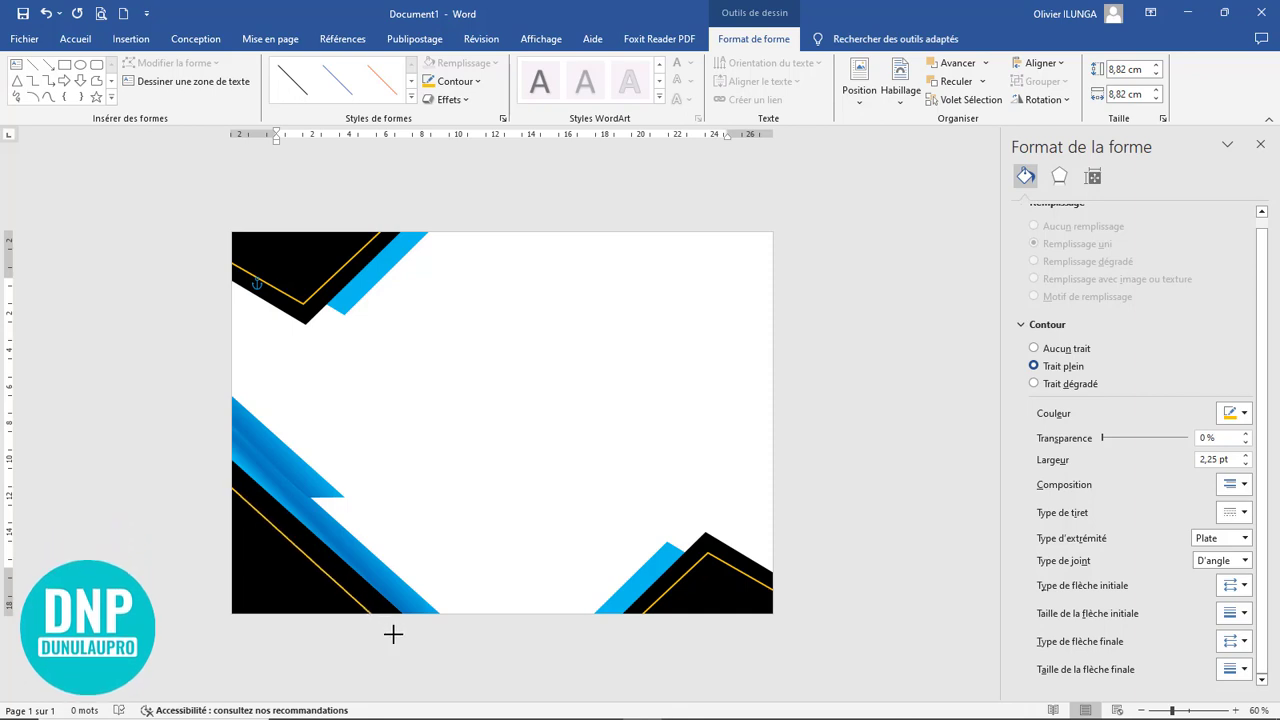
pyautogui.click(513, 507)
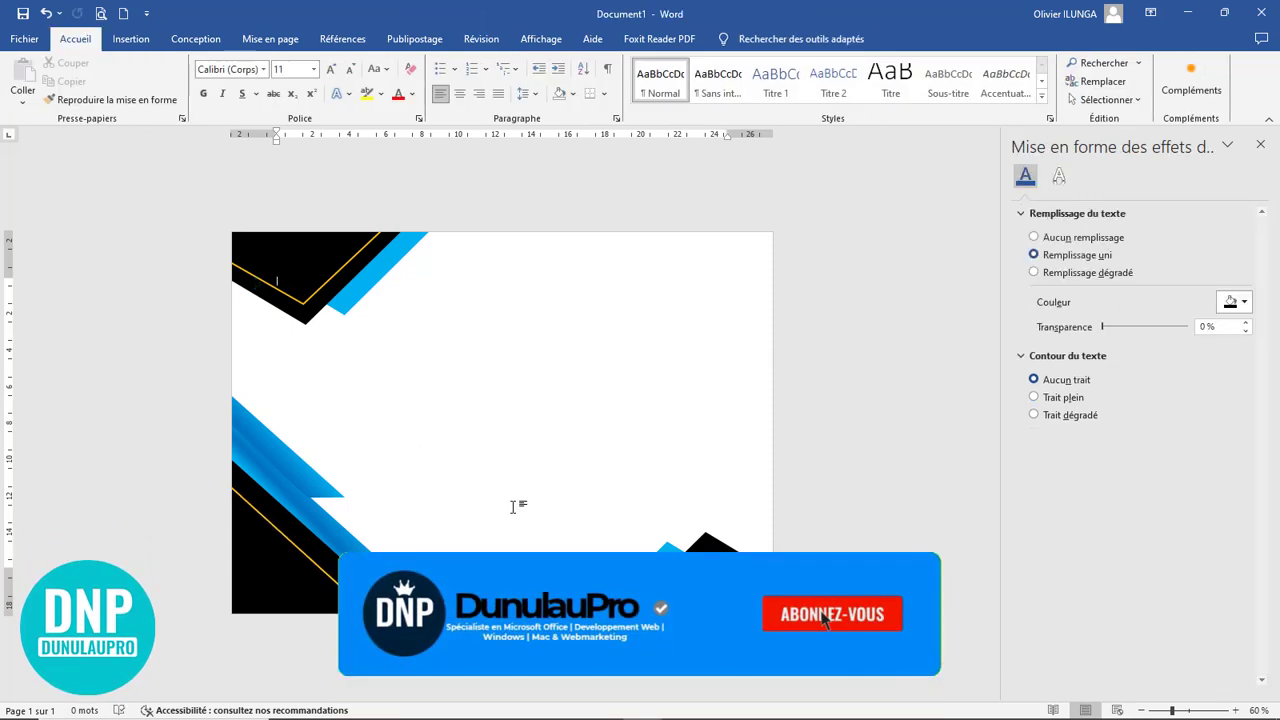
# Group the bottom-left black triangle, the orange line and the two blue gradient bands
pyautogui.scroll(2, 513, 507)
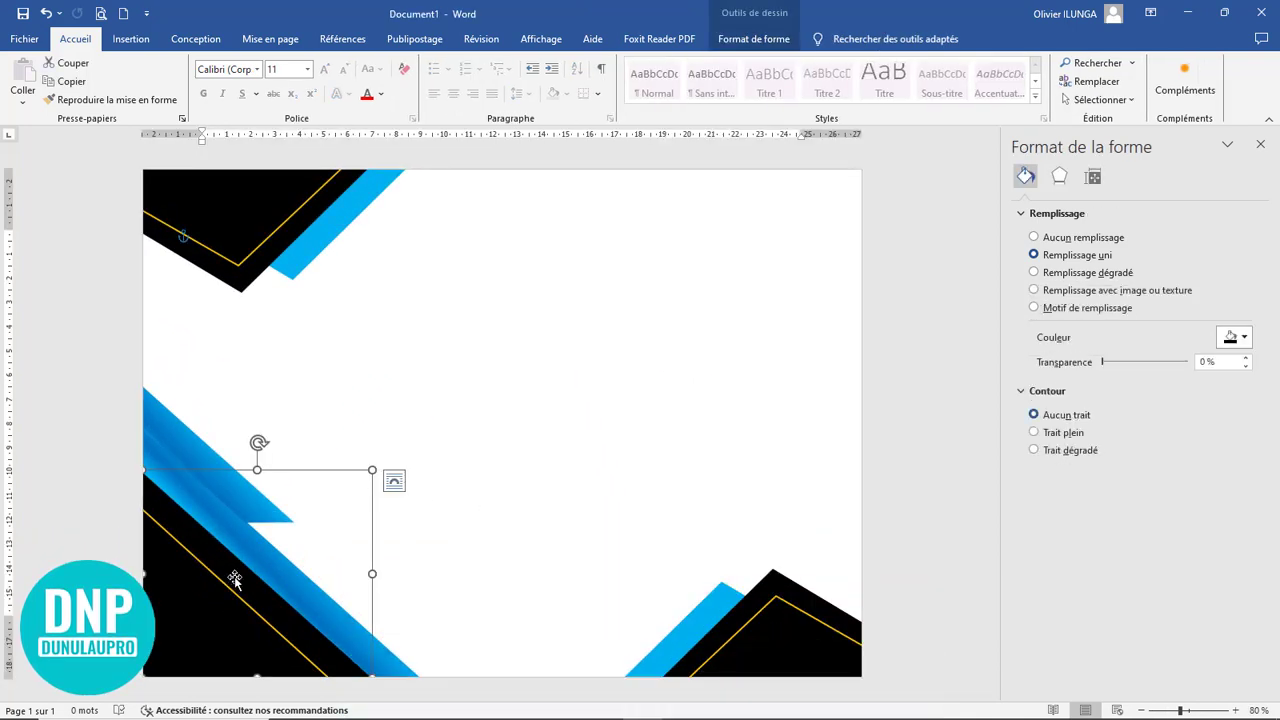
pyautogui.click(506, 501)
pyautogui.click(303, 655)
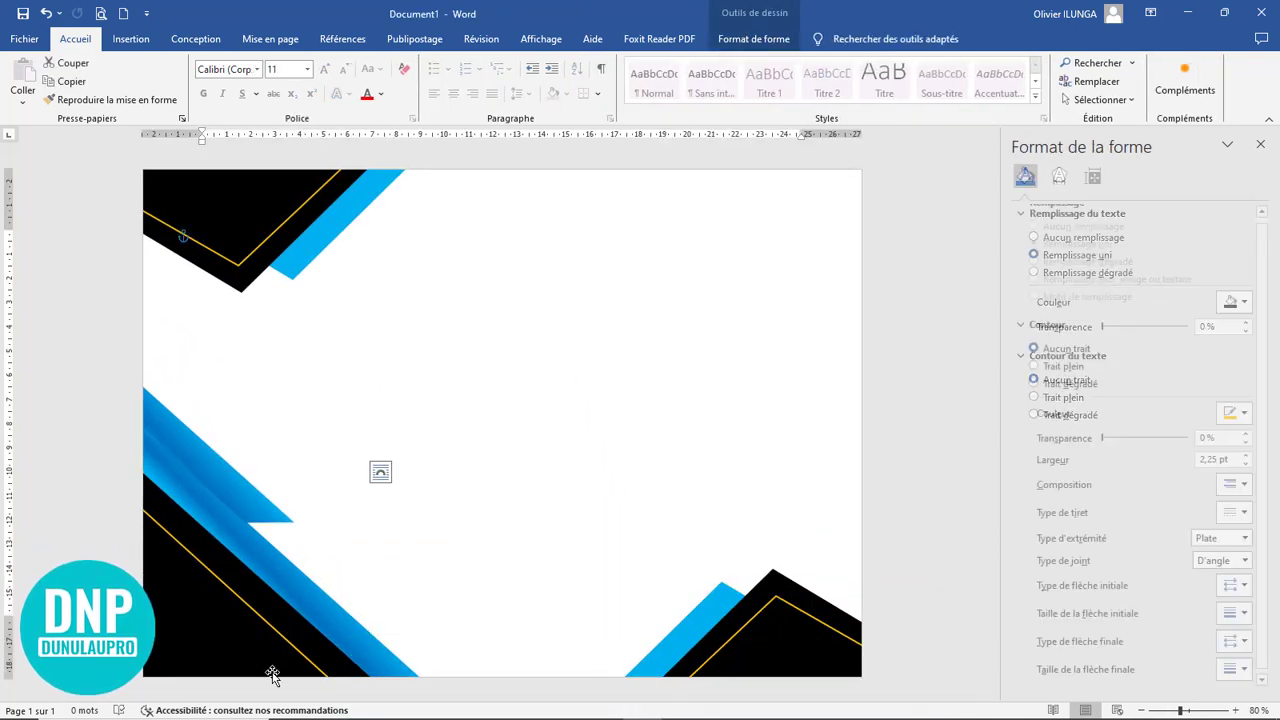
pyautogui.keyDown('ctrl'); pyautogui.click(148, 450); pyautogui.keyUp('ctrl')
pyautogui.keyDown('ctrl'); pyautogui.click(175, 435); pyautogui.keyUp('ctrl')
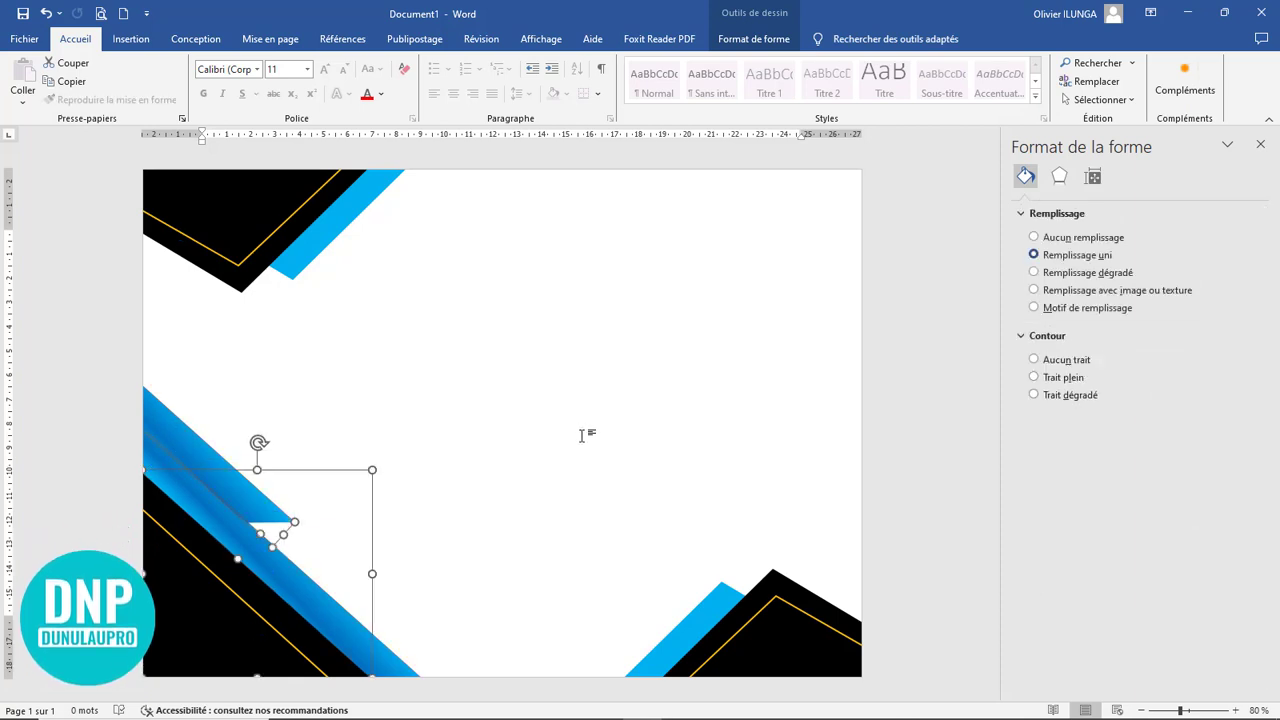
pyautogui.click(770, 40)
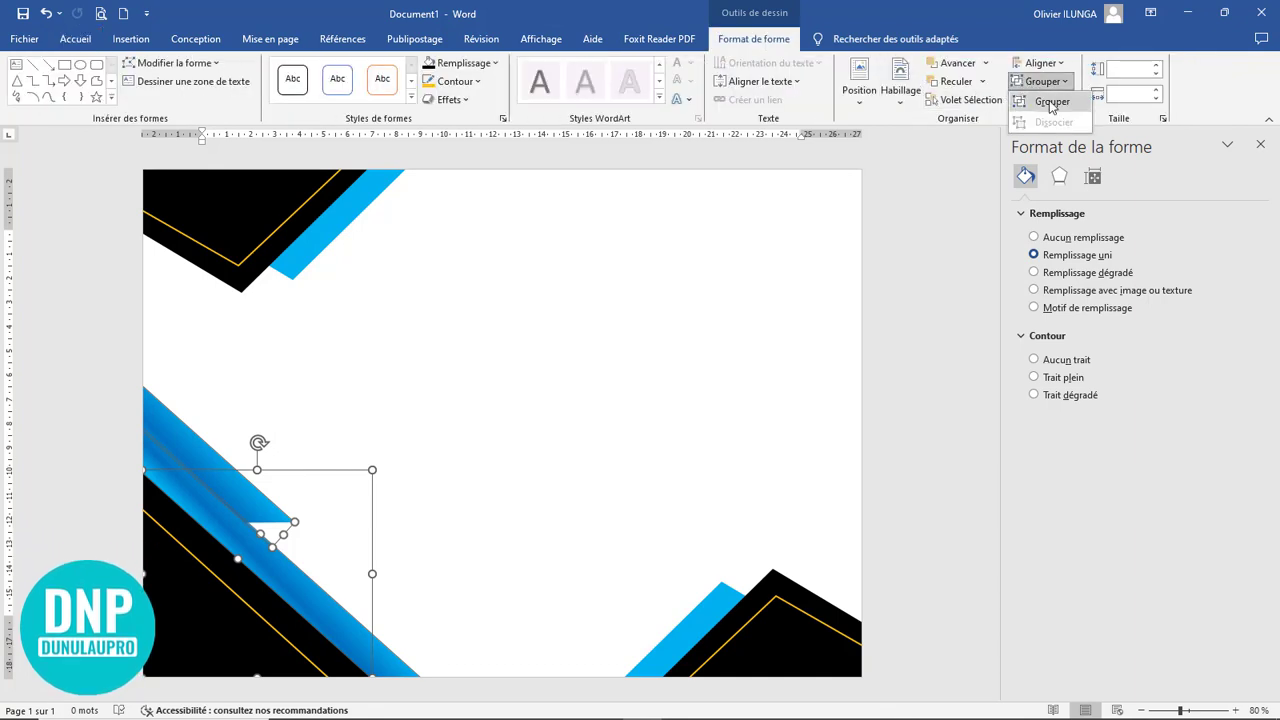
pyautogui.click(1050, 103)
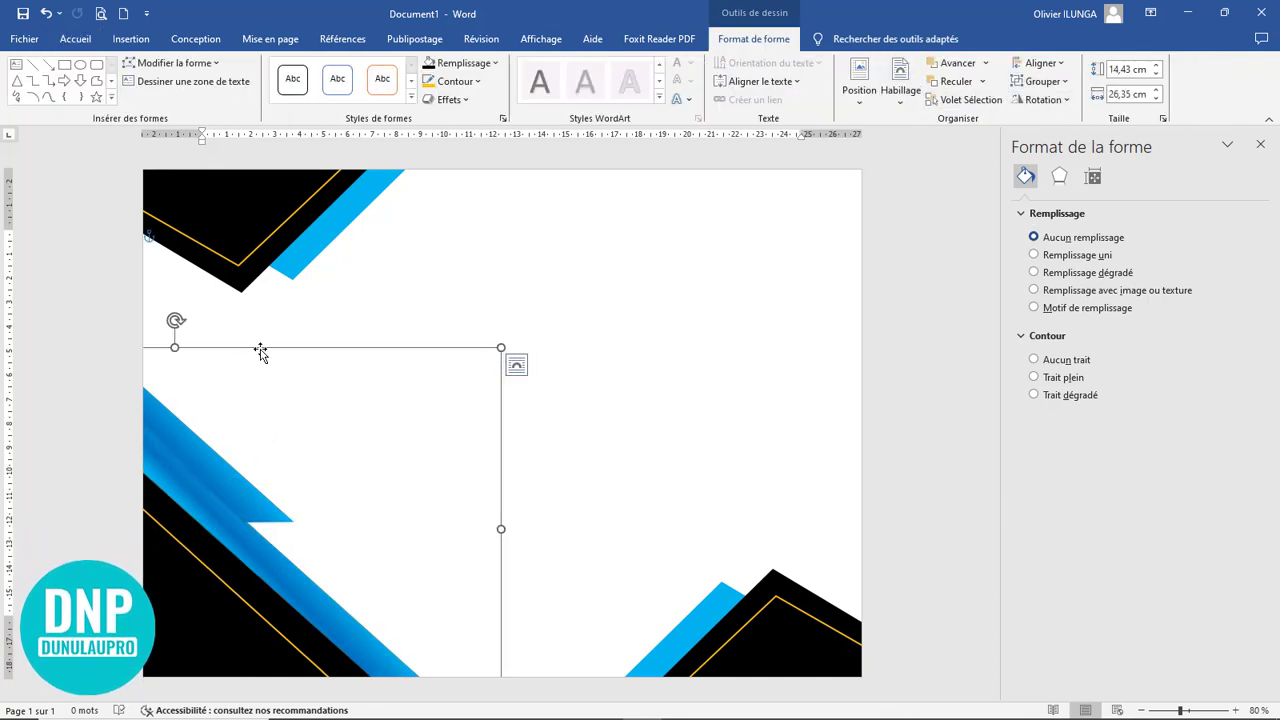
# Place a copy of the grouped bottom-left decoration, rotated 180°, in the page's top-right corner
pyautogui.moveTo(260, 352); pyautogui.dragTo(457, 289)
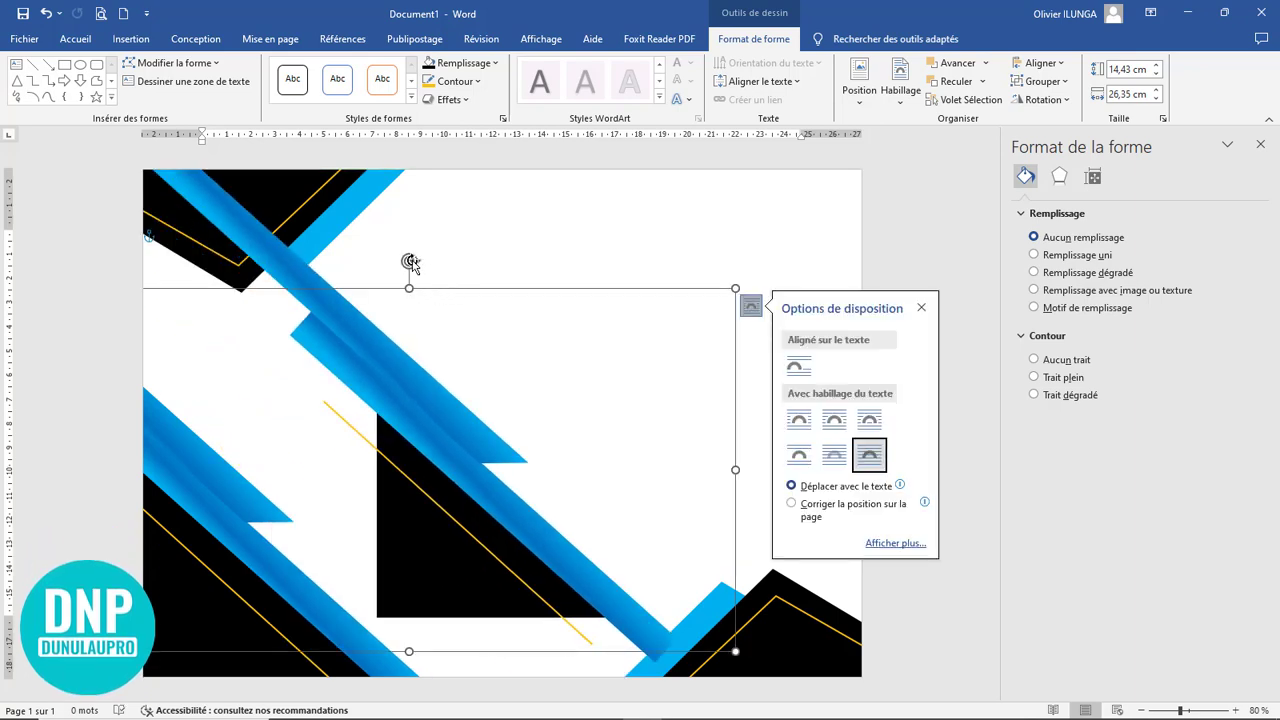
pyautogui.moveTo(411, 262); pyautogui.dragTo(398, 566)
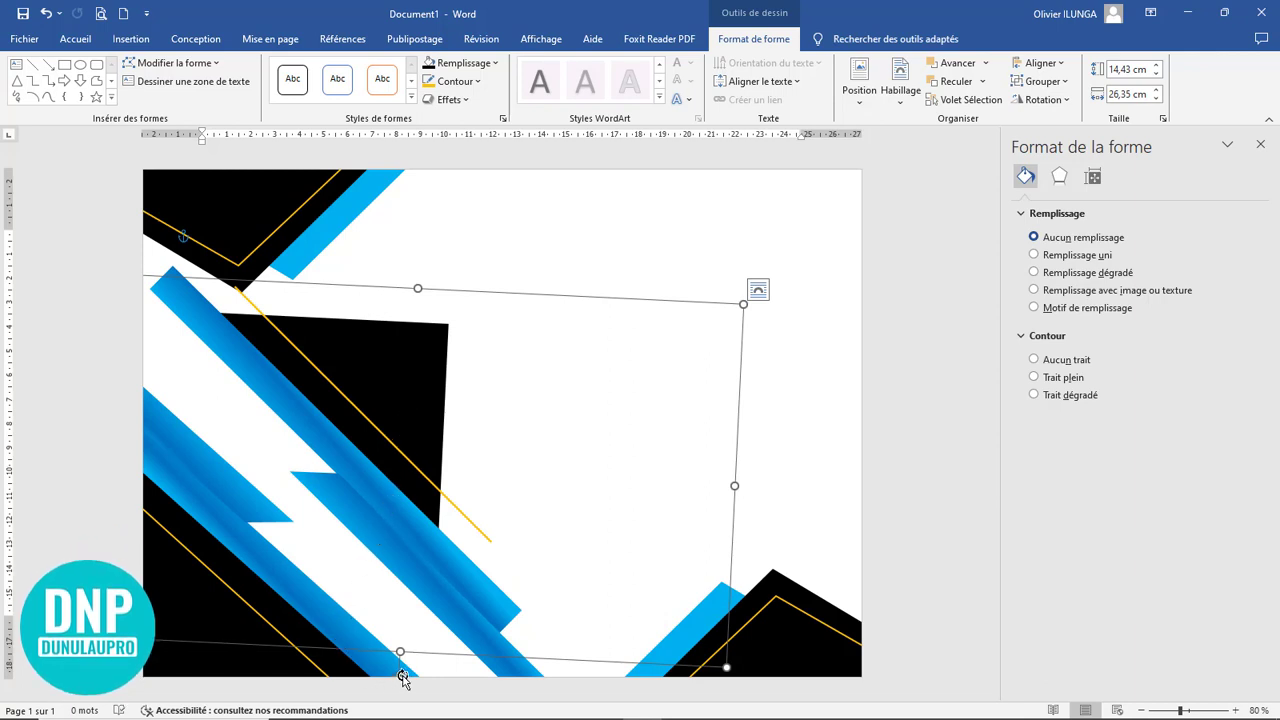
pyautogui.moveTo(403, 674); pyautogui.dragTo(408, 672)
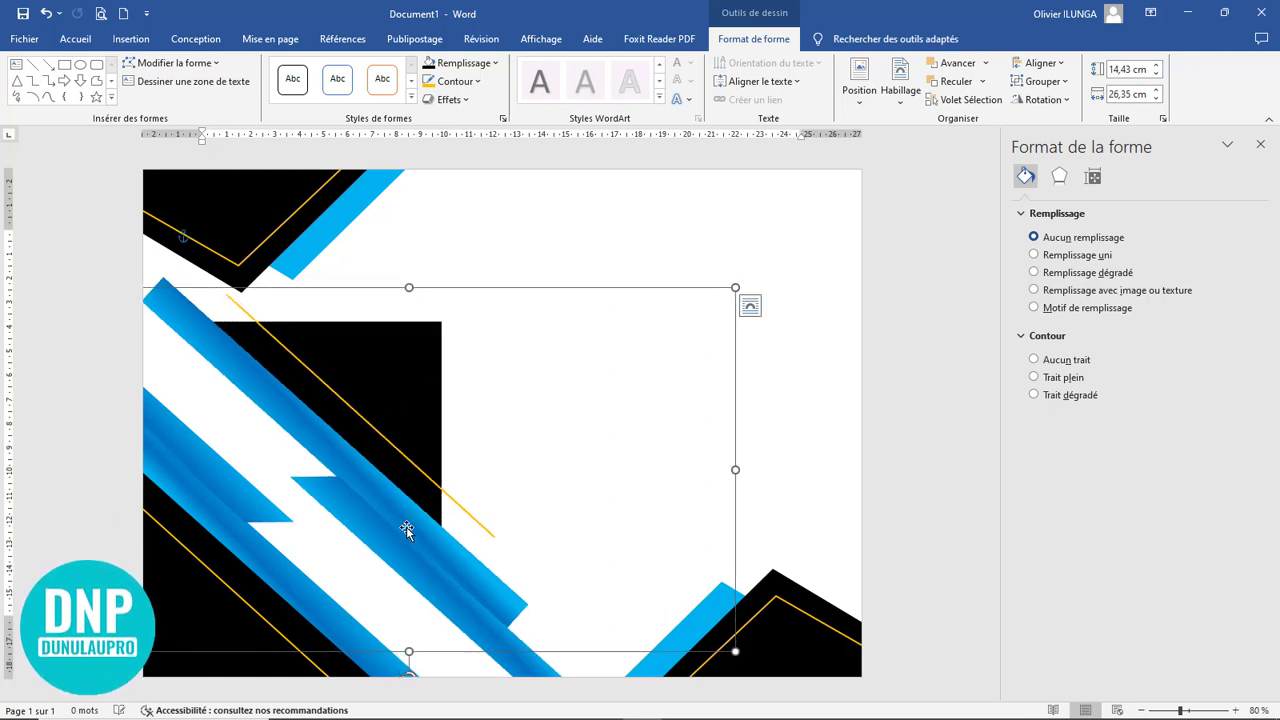
pyautogui.moveTo(484, 484); pyautogui.dragTo(829, 347)
pyautogui.click(716, 525)
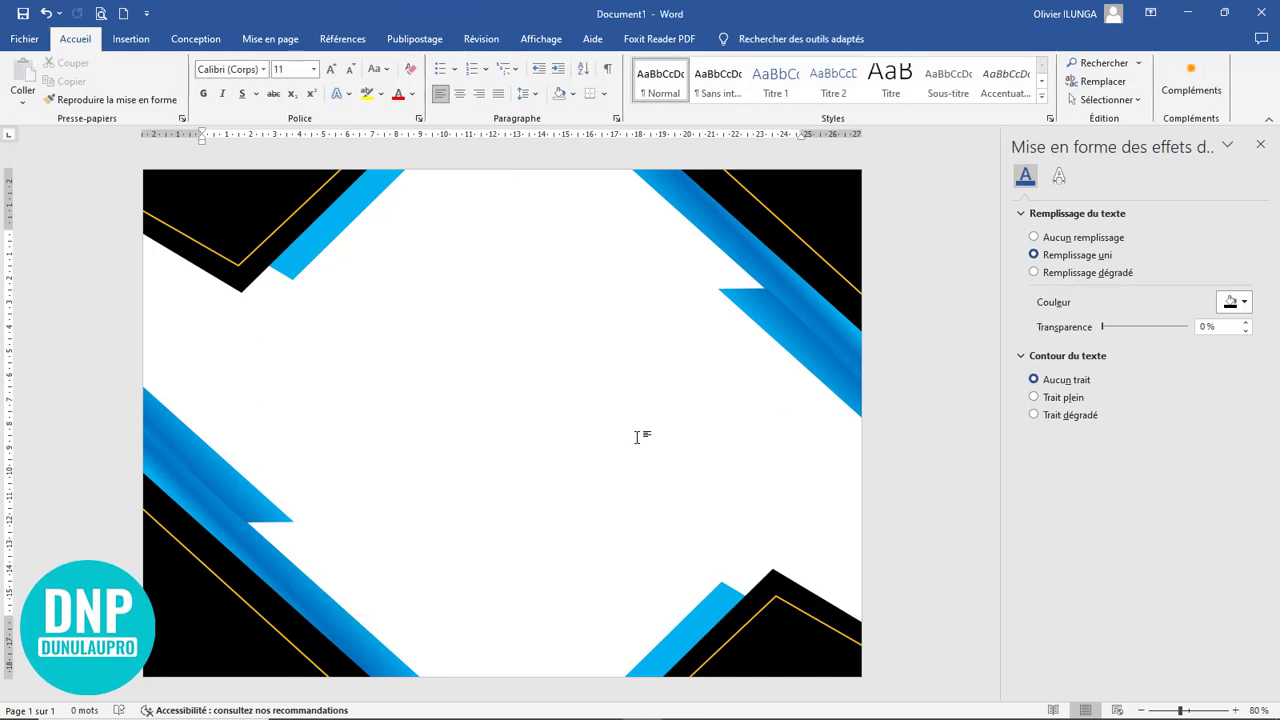
pyautogui.scroll(-5, 643, 414)
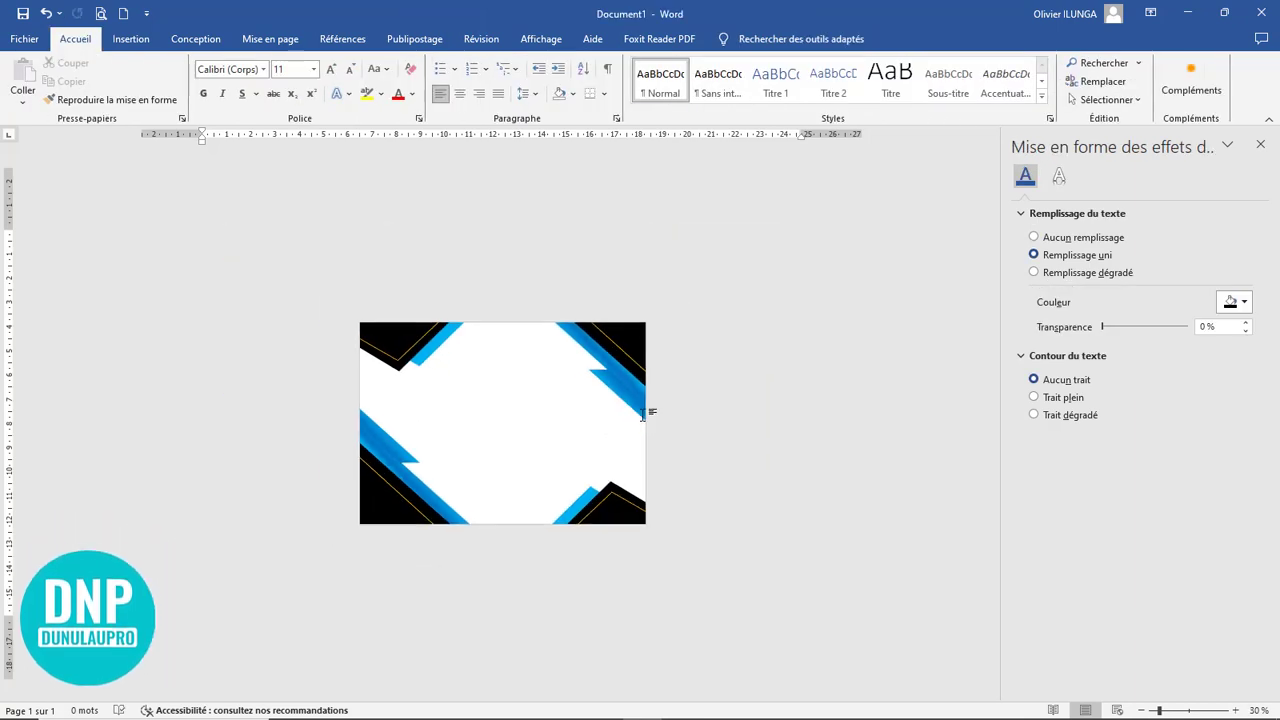
pyautogui.scroll(2, 643, 414)
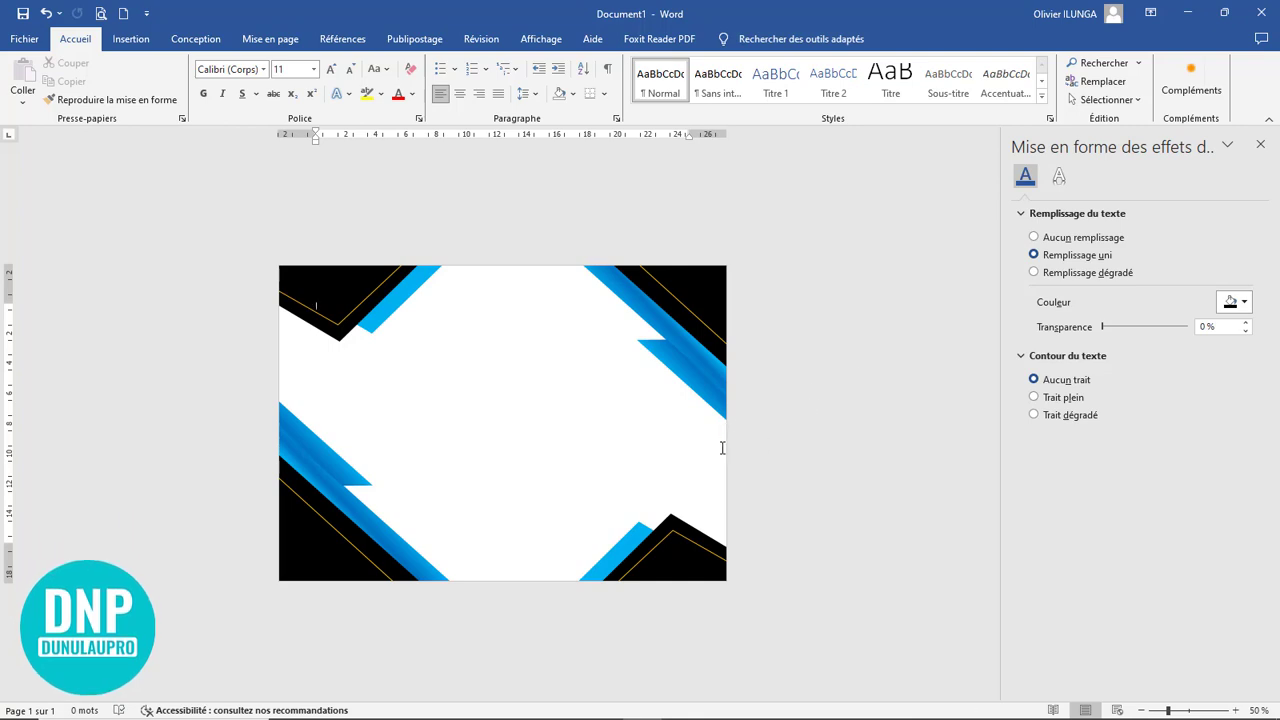
pyautogui.keyDown('ctrl'); pyautogui.scroll(3, 722, 448); pyautogui.keyUp('ctrl')
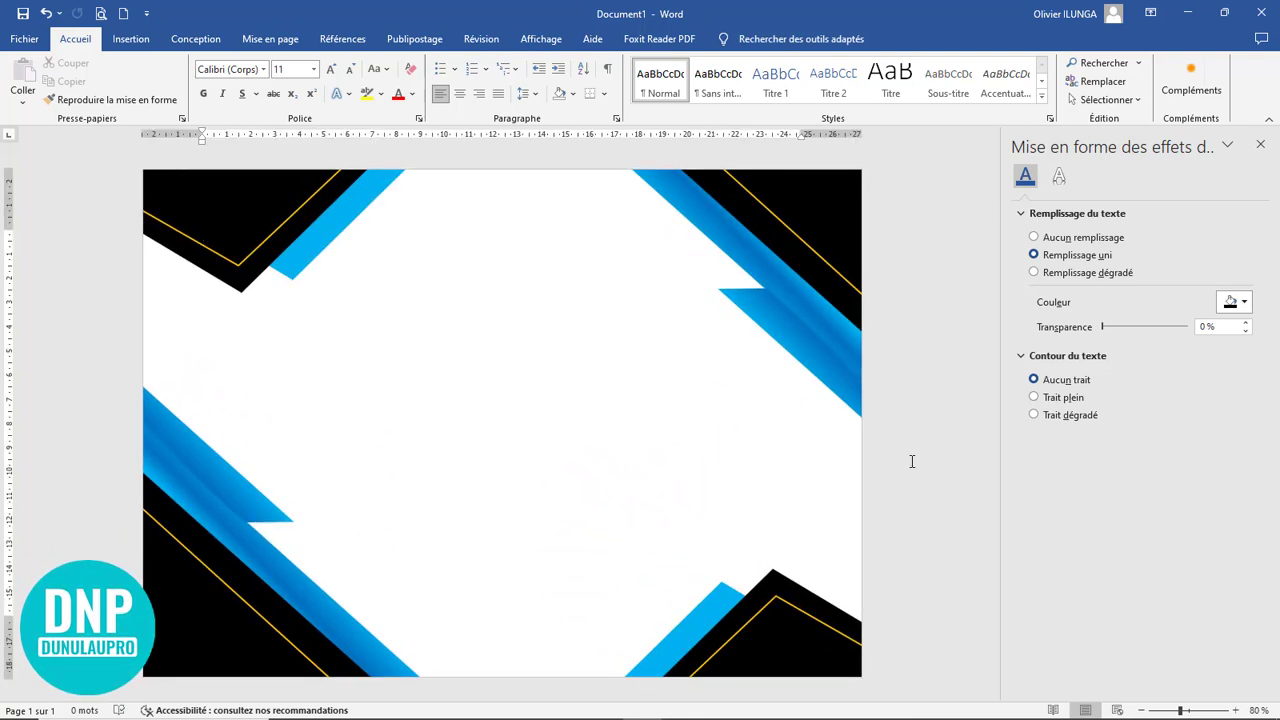
pyautogui.keyDown('ctrl'); pyautogui.scroll(-4, 666, 320); pyautogui.keyUp('ctrl')
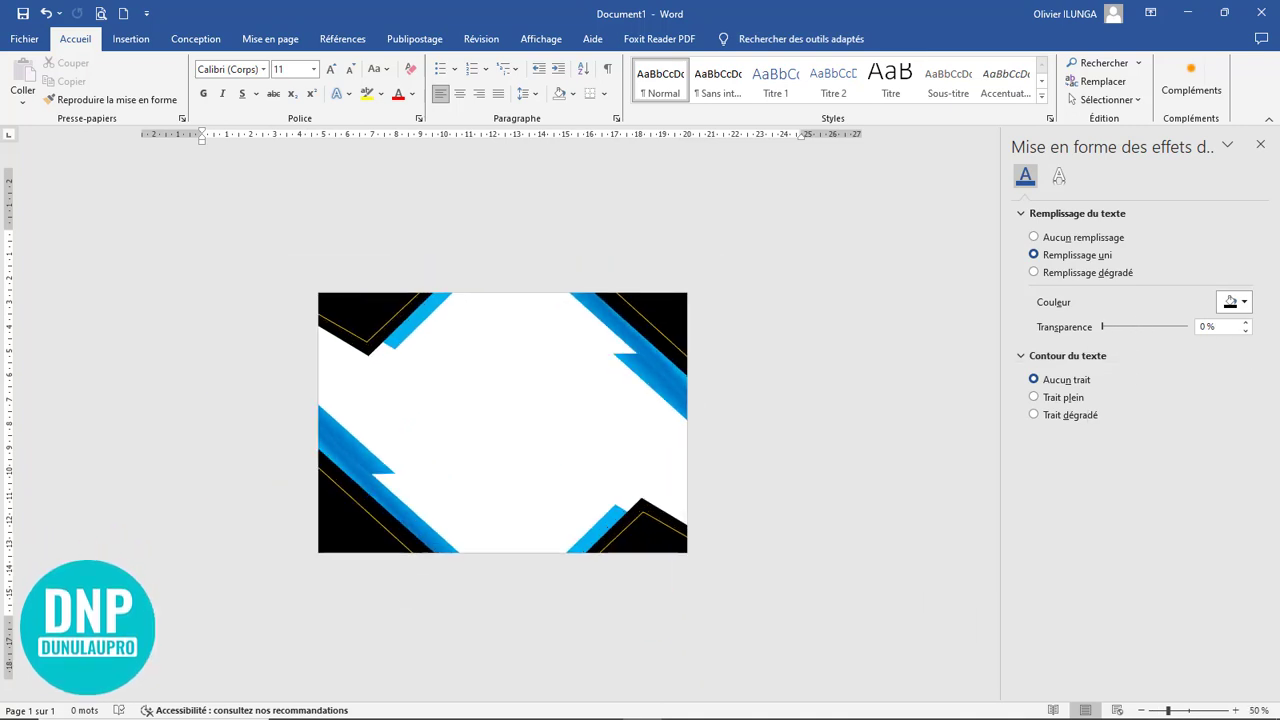
pyautogui.keyDown('ctrl'); pyautogui.scroll(2, 661, 323); pyautogui.keyUp('ctrl')
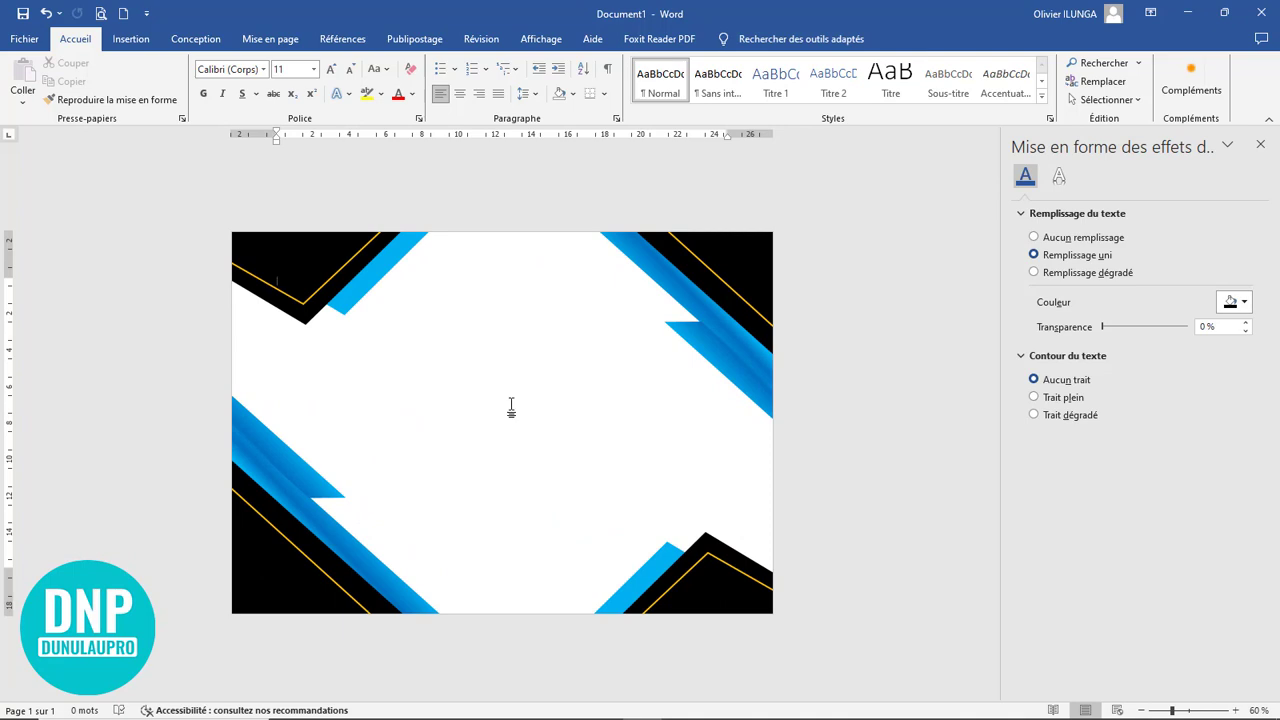
pyautogui.keyDown('ctrl'); pyautogui.scroll(2, 511, 407); pyautogui.keyUp('ctrl')
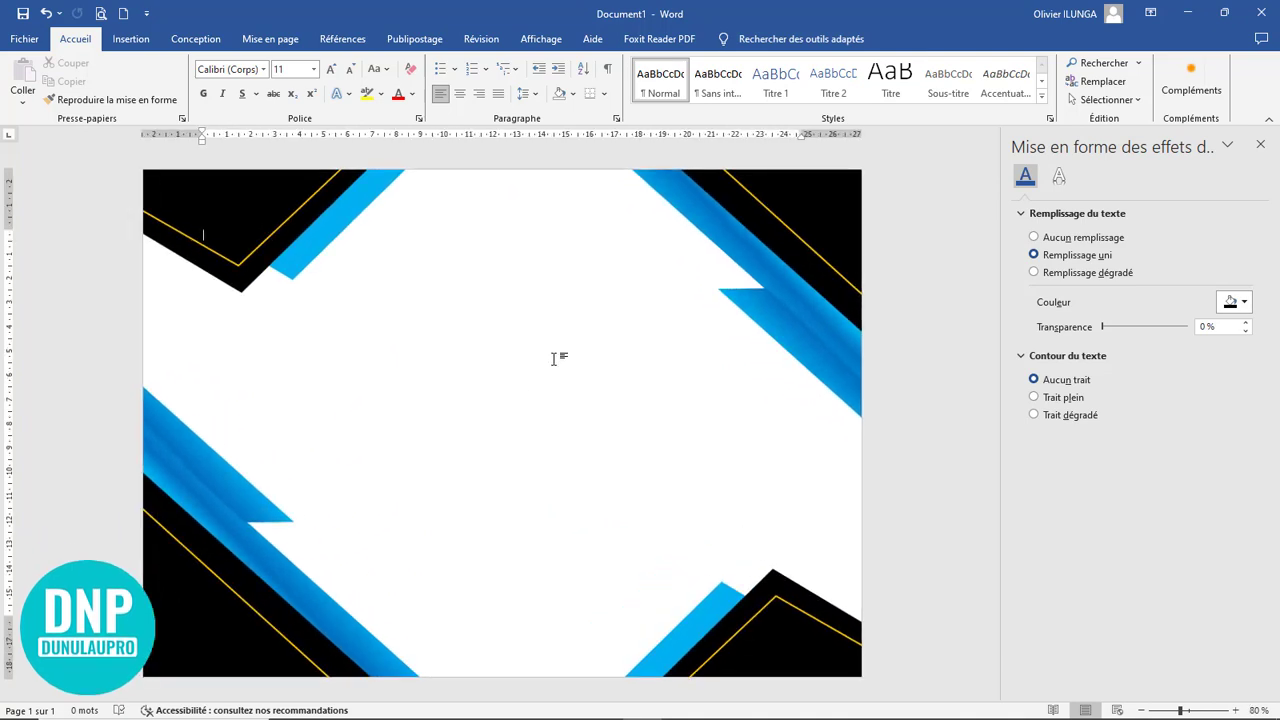
pyautogui.keyDown('ctrl'); pyautogui.scroll(2, 600, 352); pyautogui.keyUp('ctrl')
pyautogui.keyDown('ctrl'); pyautogui.scroll(-6, 598, 360); pyautogui.keyUp('ctrl')
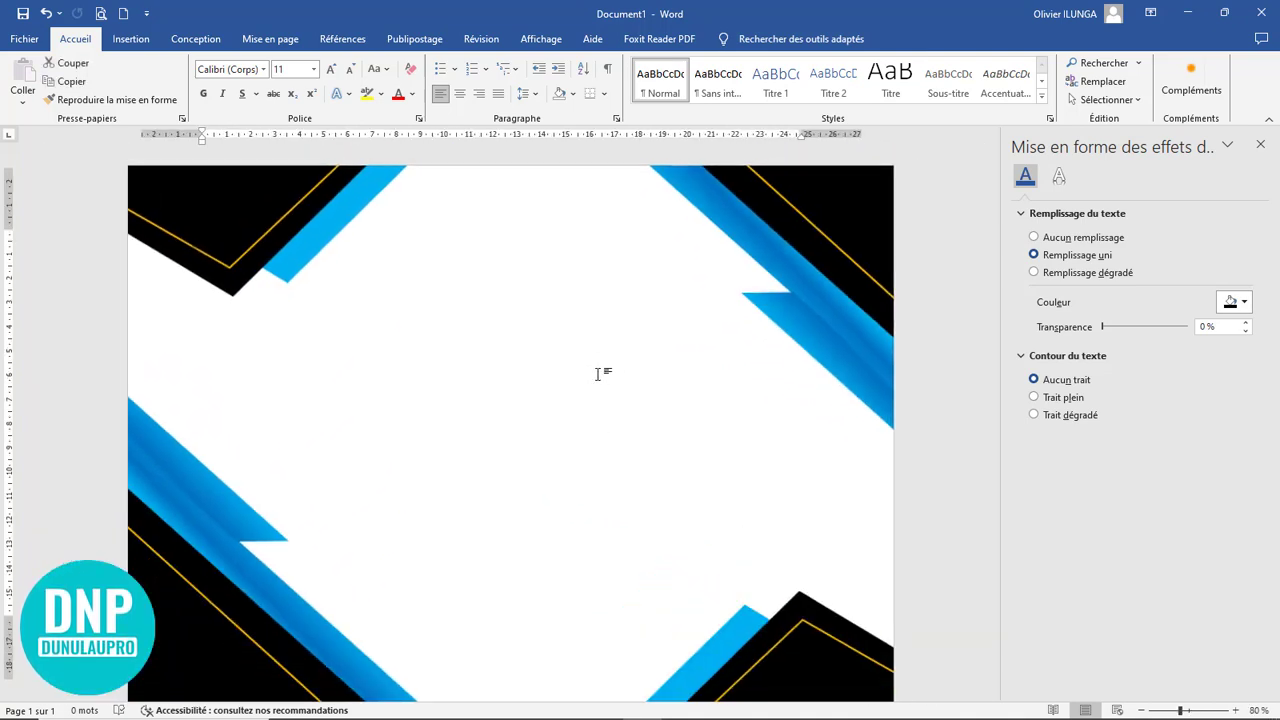
pyautogui.click(597, 374)
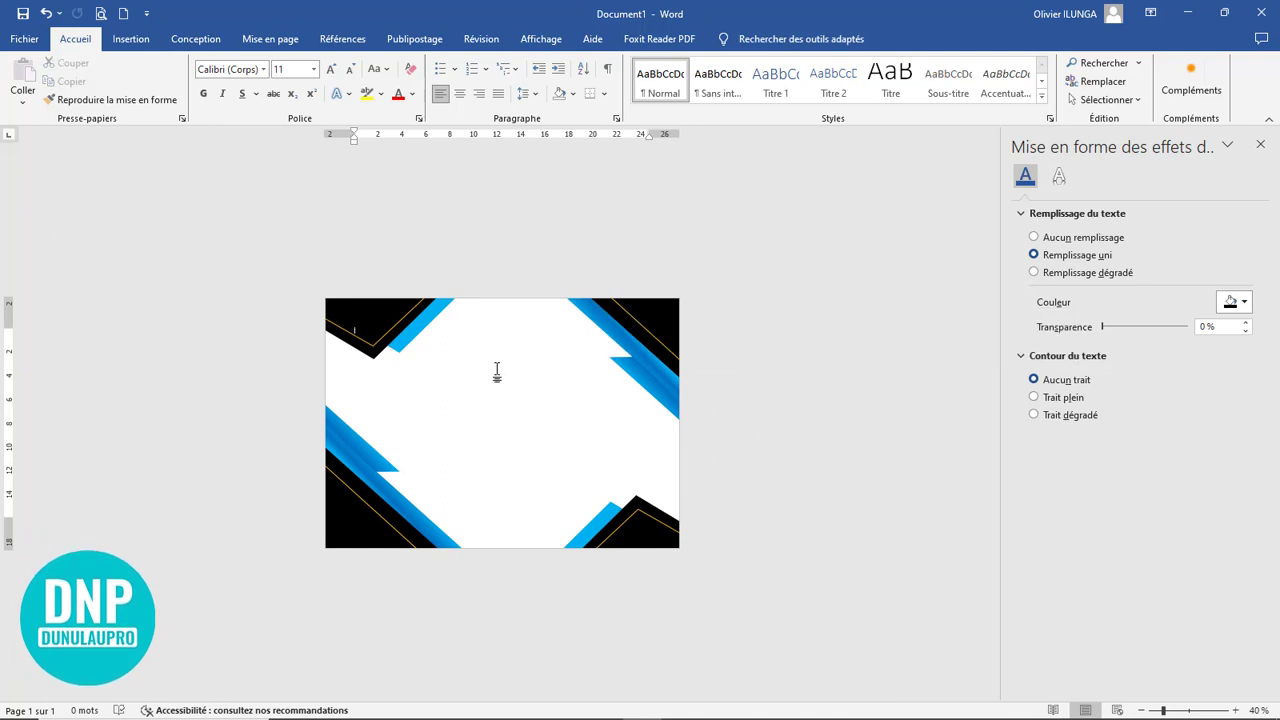
pyautogui.keyDown('ctrl'); pyautogui.scroll(5, 498, 372); pyautogui.keyUp('ctrl')
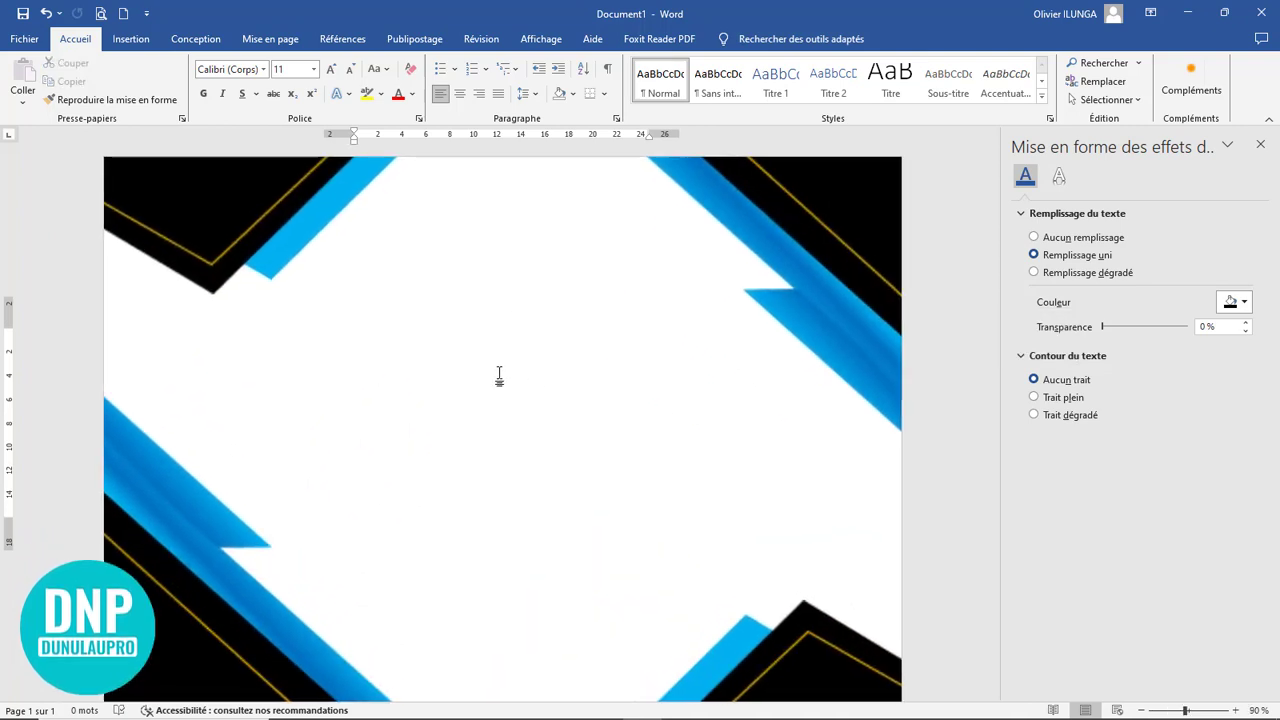
# Close the text effects formatting pane and insert a text box about 13.14 by 3.4 cm at the page's upper centre containing "Certificat"
pyautogui.click(1260, 144)
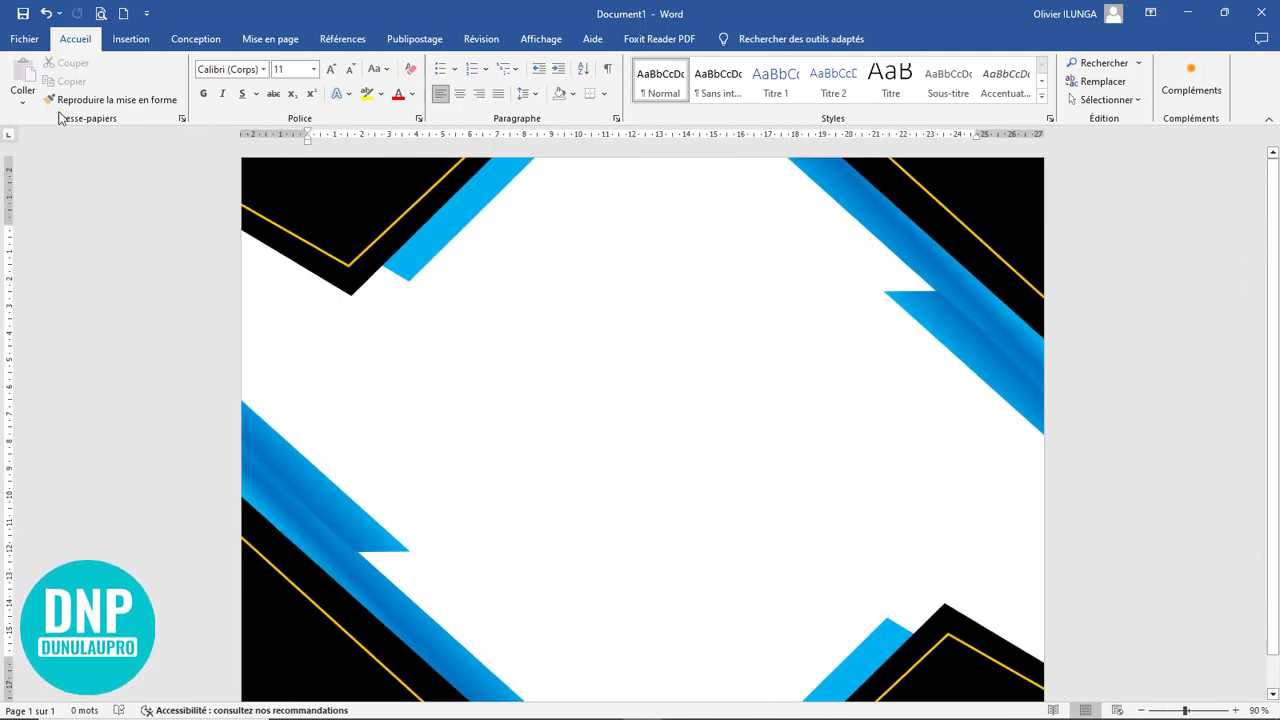
pyautogui.click(131, 39)
pyautogui.click(225, 105)
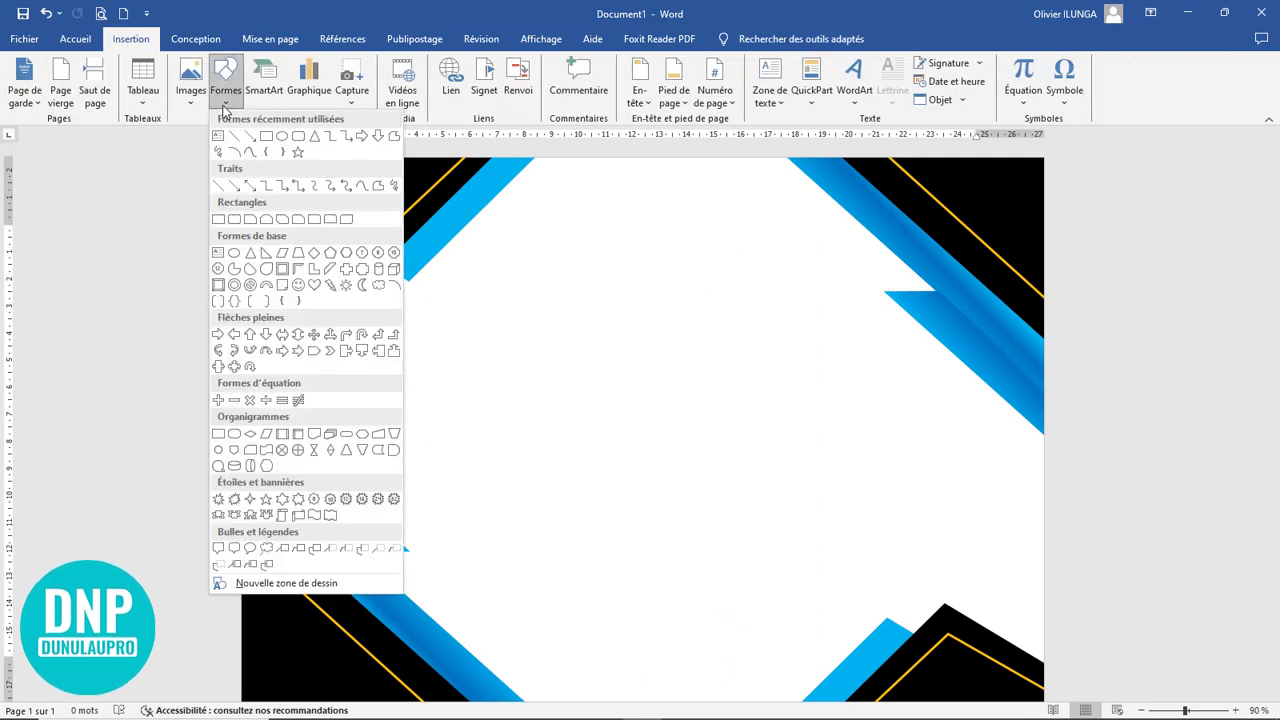
pyautogui.click(218, 137)
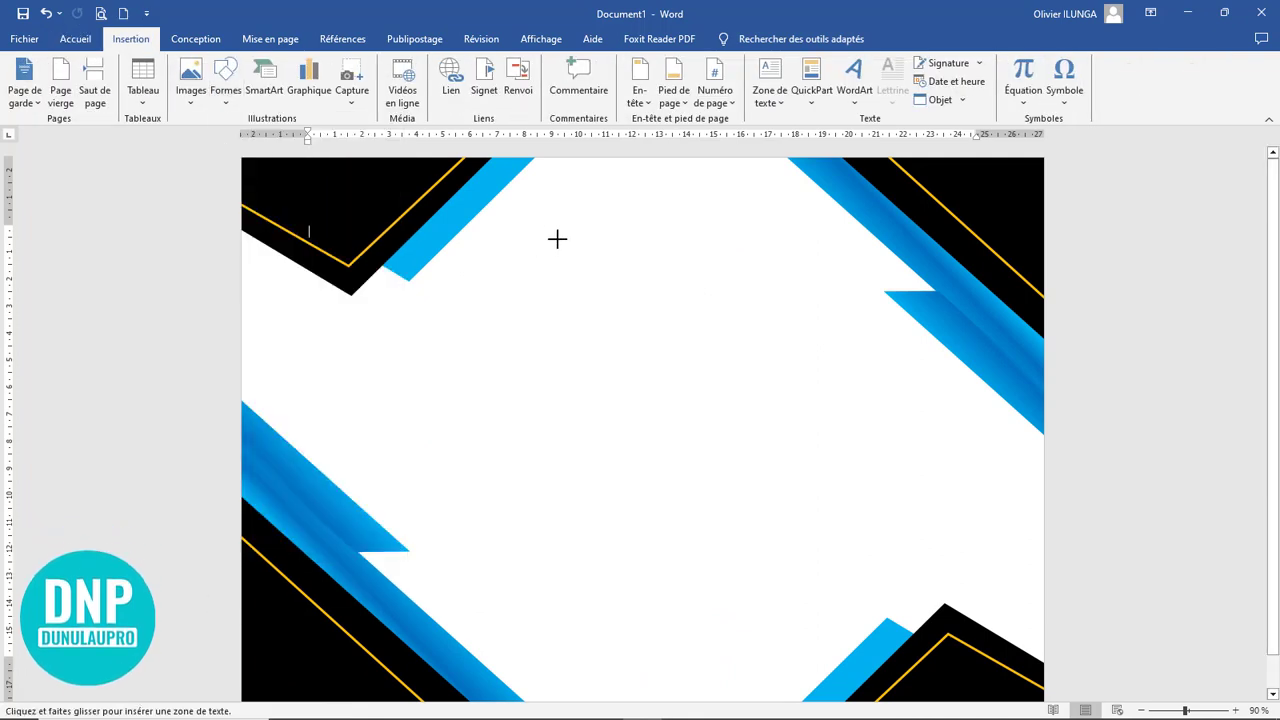
pyautogui.moveTo(500, 233); pyautogui.dragTo(856, 326)
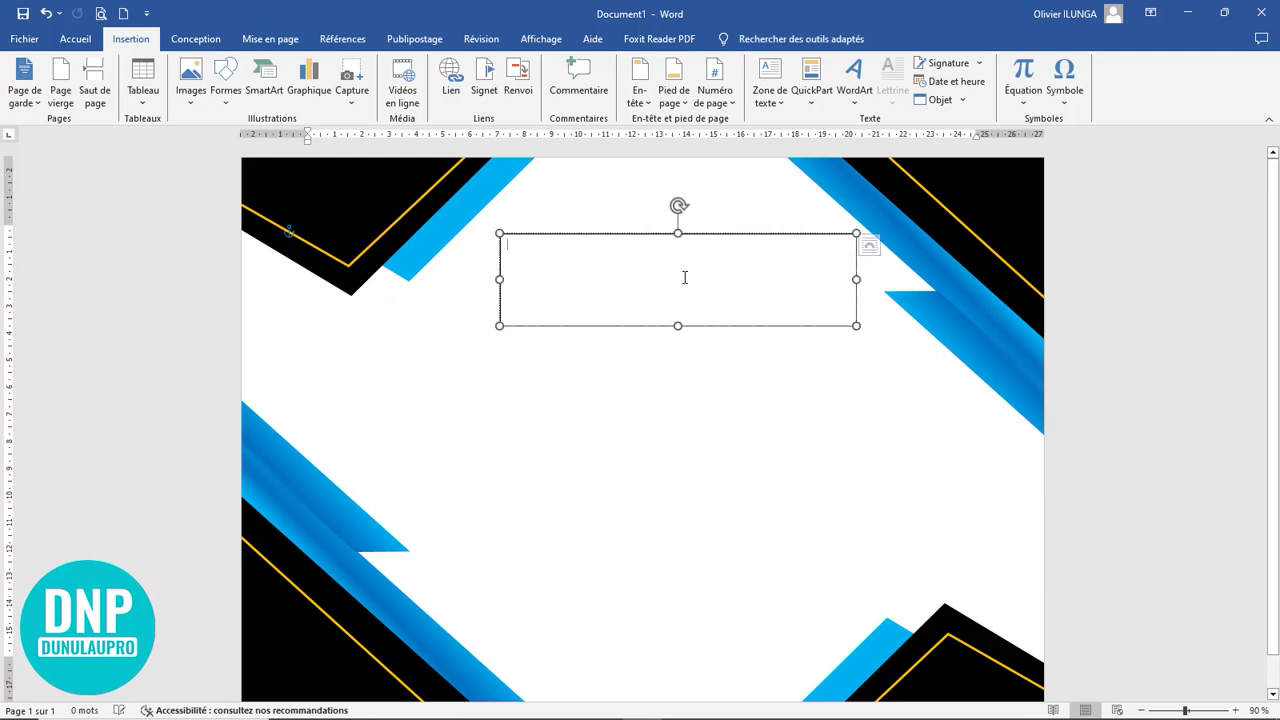
pyautogui.write('certi')
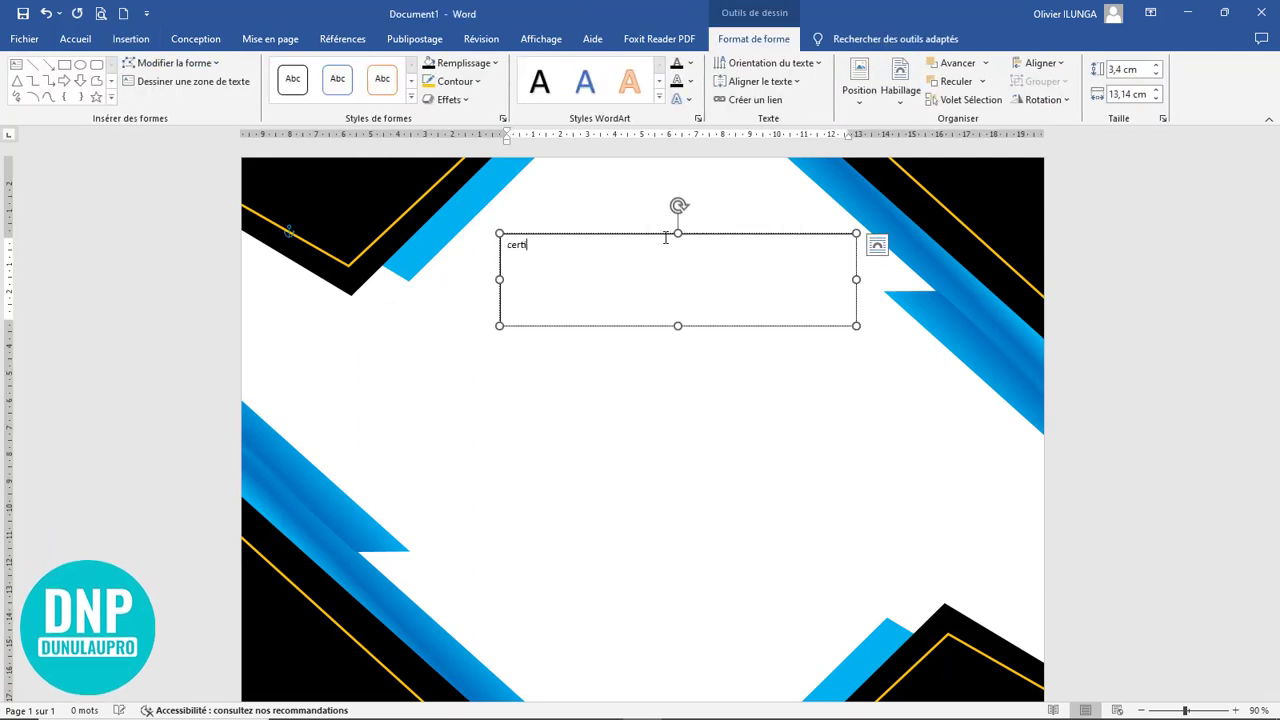
pyautogui.write('ficat')
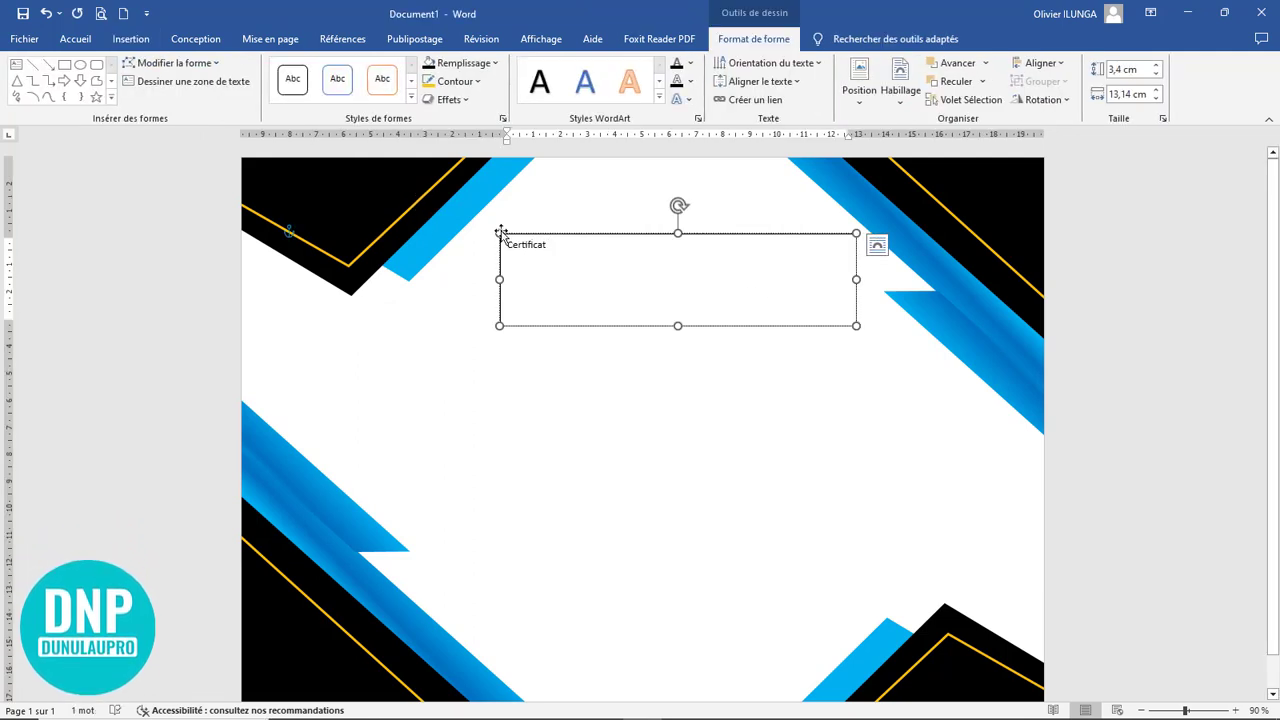
# Set the font of the "Certificat" title text to Bebas Neue Bold
pyautogui.click(75, 38)
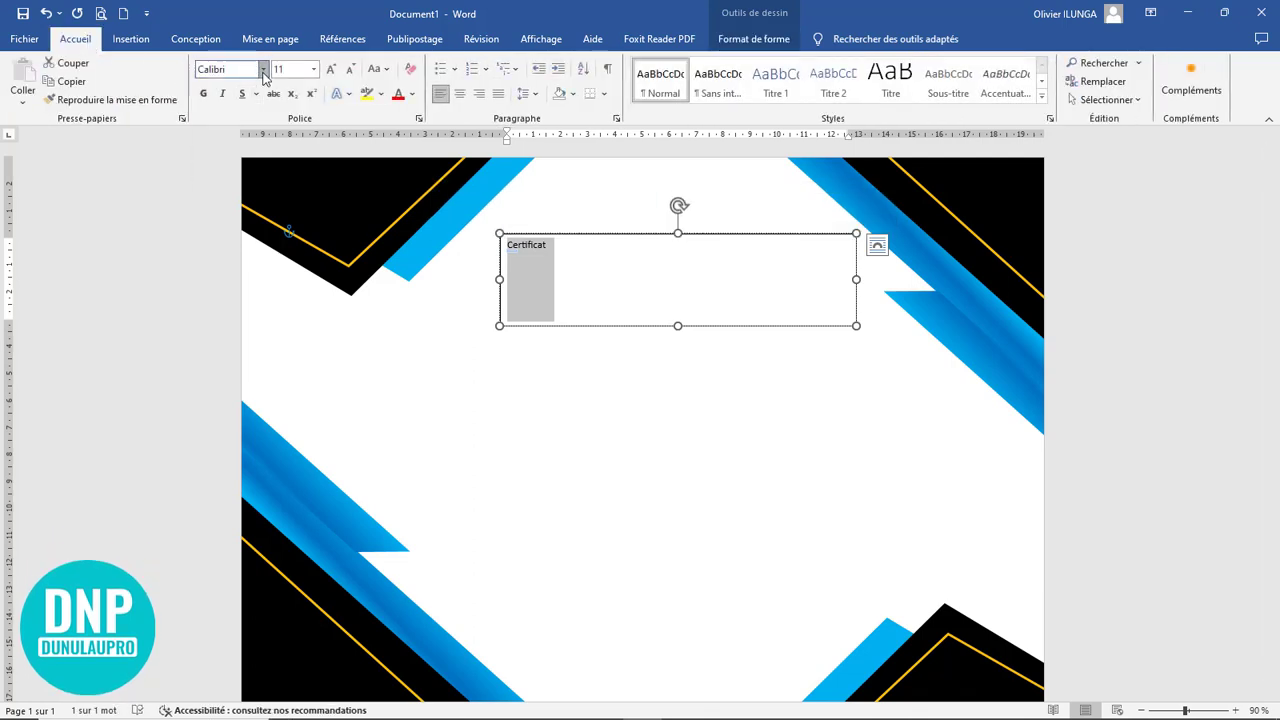
pyautogui.click(264, 70)
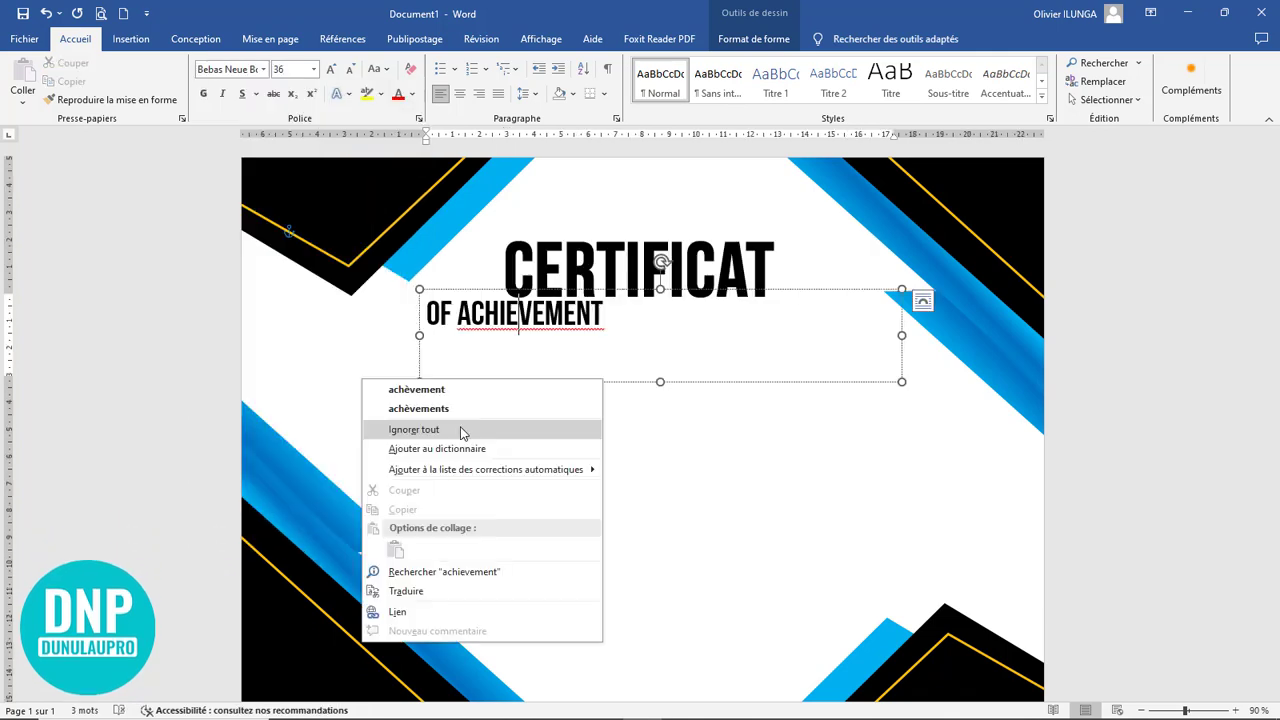
# Ignore all spelling flags for "ACHIEVEMENT" and space out the letters of the "OF ACHIEVEMENT" subtitle with a space between each
pyautogui.click(466, 431)
pyautogui.click(440, 313)
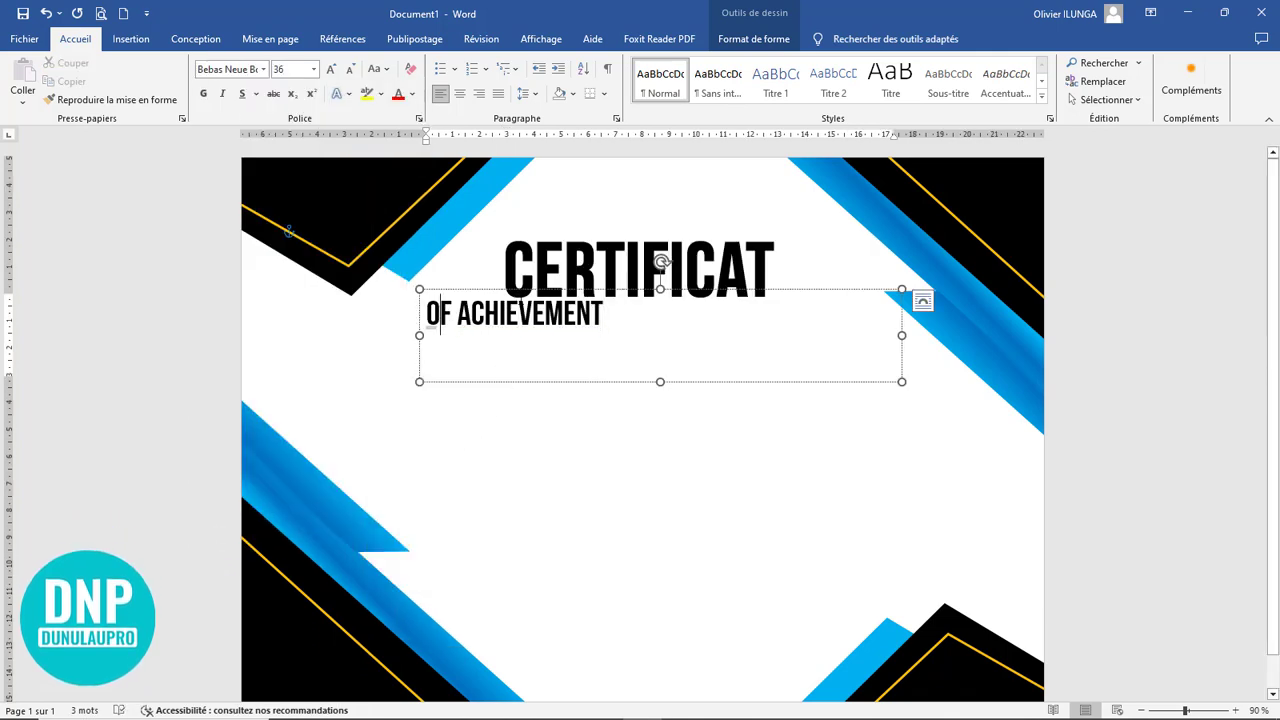
pyautogui.press('Right')
pyautogui.press('Right')
pyautogui.press('Right')
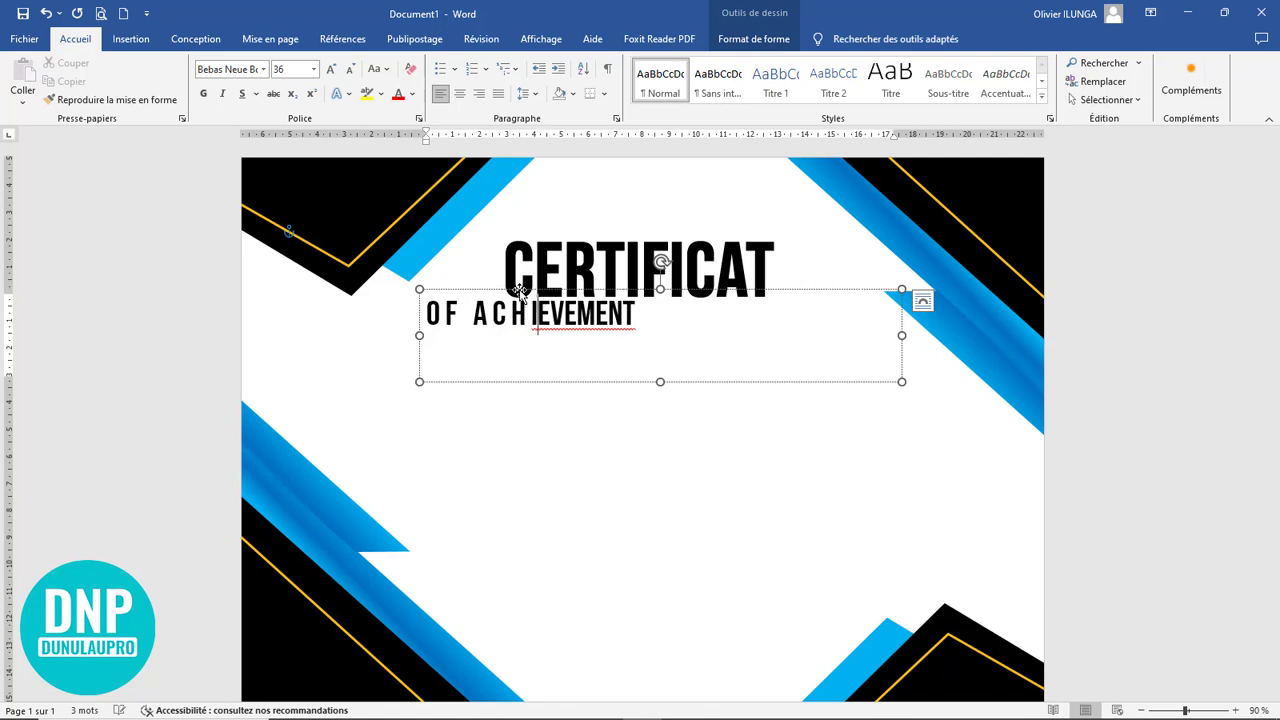
pyautogui.press('space')
pyautogui.press('Right')
pyautogui.press('space')
pyautogui.press('Right')
pyautogui.press('space')
pyautogui.press('Right')
pyautogui.press('space')
pyautogui.press('Right')
pyautogui.press('space')
pyautogui.press('Right')
pyautogui.press('space')
pyautogui.press('Right')
pyautogui.press('space')
pyautogui.press('Right')
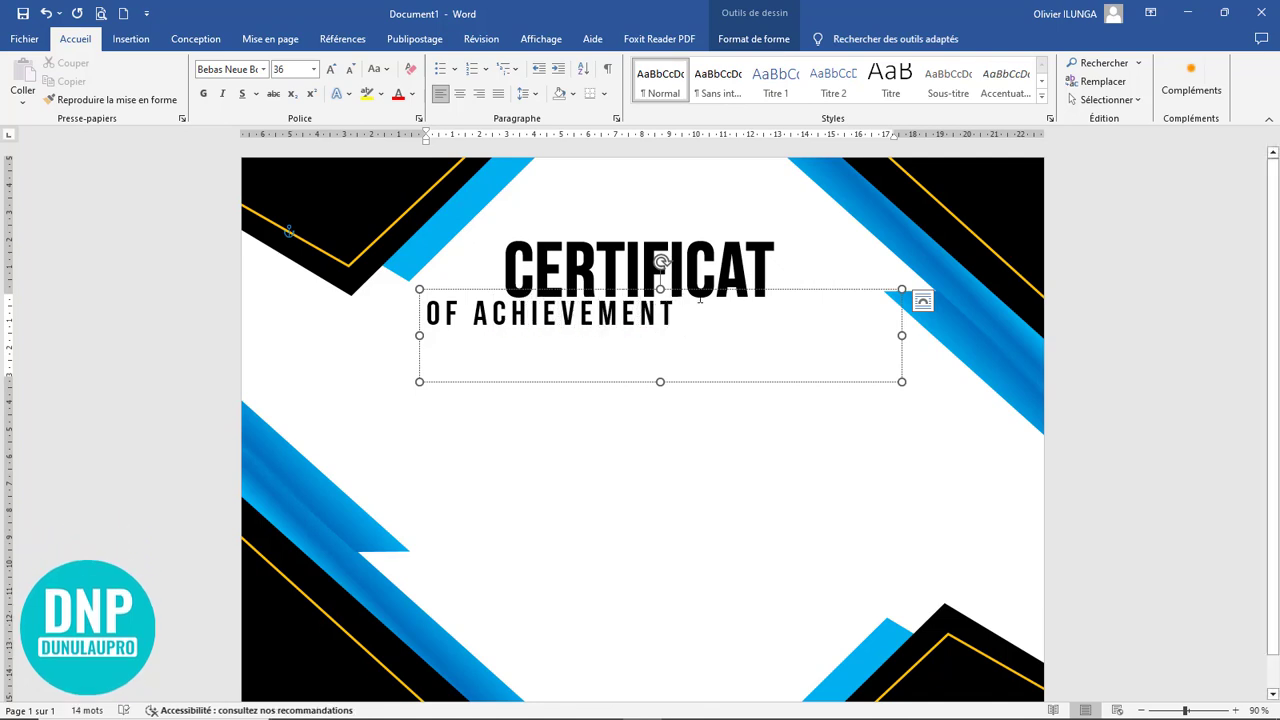
# Enlarge the "OF ACHIEVEMENT" subtitle to 48 pt and reduce its text box height to fit the single line
pyautogui.hotkey('ctrl', 'a')
pyautogui.click(331, 69)
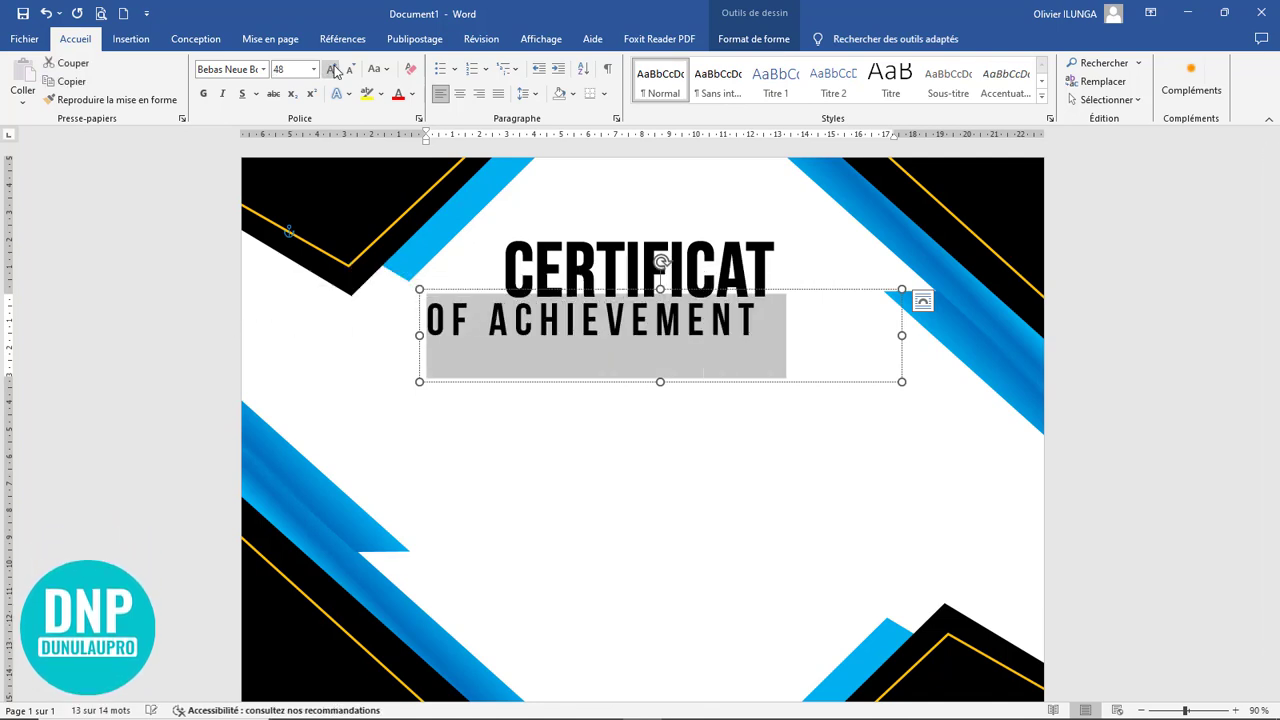
pyautogui.moveTo(660, 381); pyautogui.dragTo(660, 350)
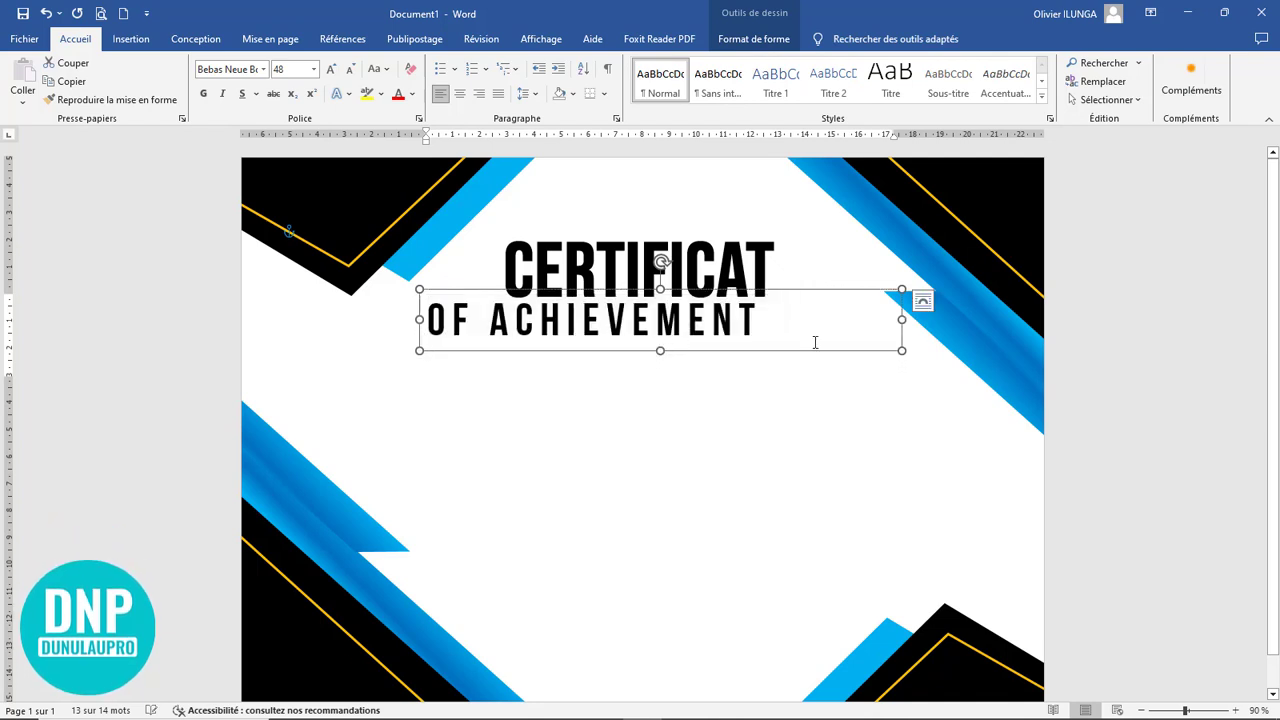
# Centre the "OF ACHIEVEMENT" subtitle within its text box and position the box just beneath the title, centred on the page
pyautogui.click(460, 94)
pyautogui.moveTo(667, 290)
pyautogui.mouseDown()
pyautogui.moveTo(665, 304)
pyautogui.moveTo(651, 298)
pyautogui.mouseUp()
pyautogui.click(740, 374)
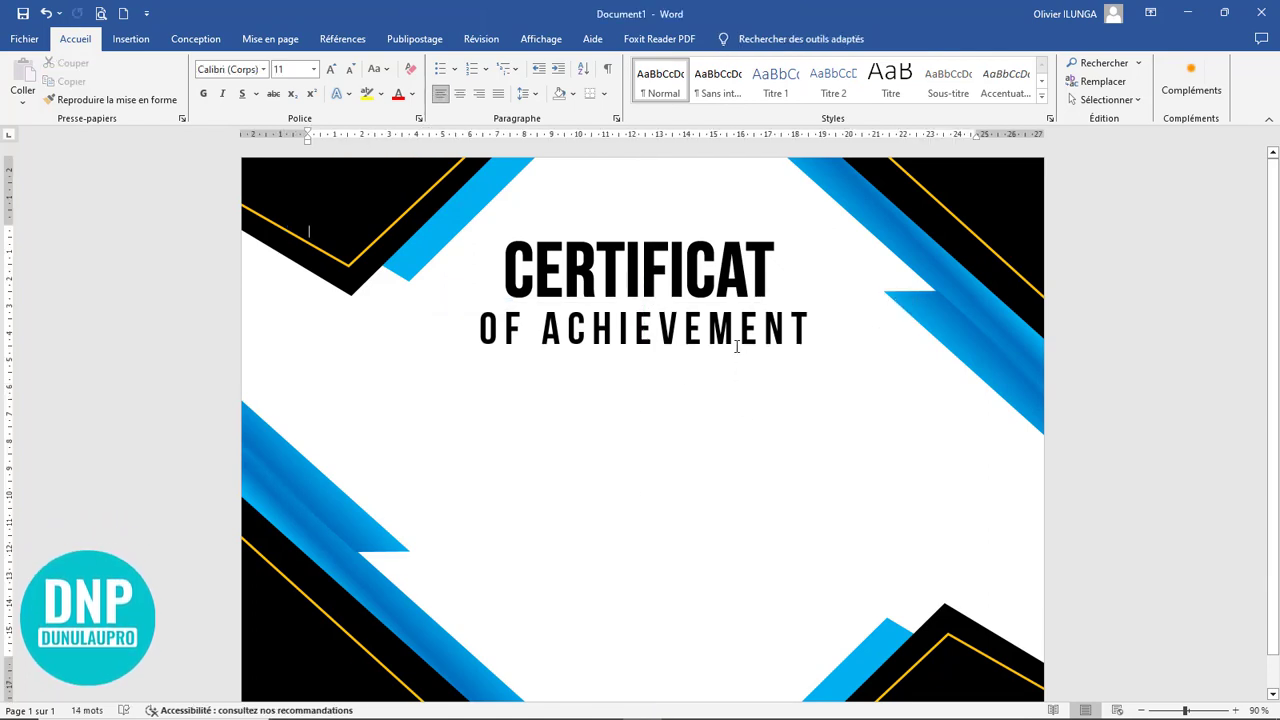
# Open the font choices for the whole "OF ACHIEVEMENT" subtitle
pyautogui.tripleClick(425, 347)
pyautogui.click(263, 70)
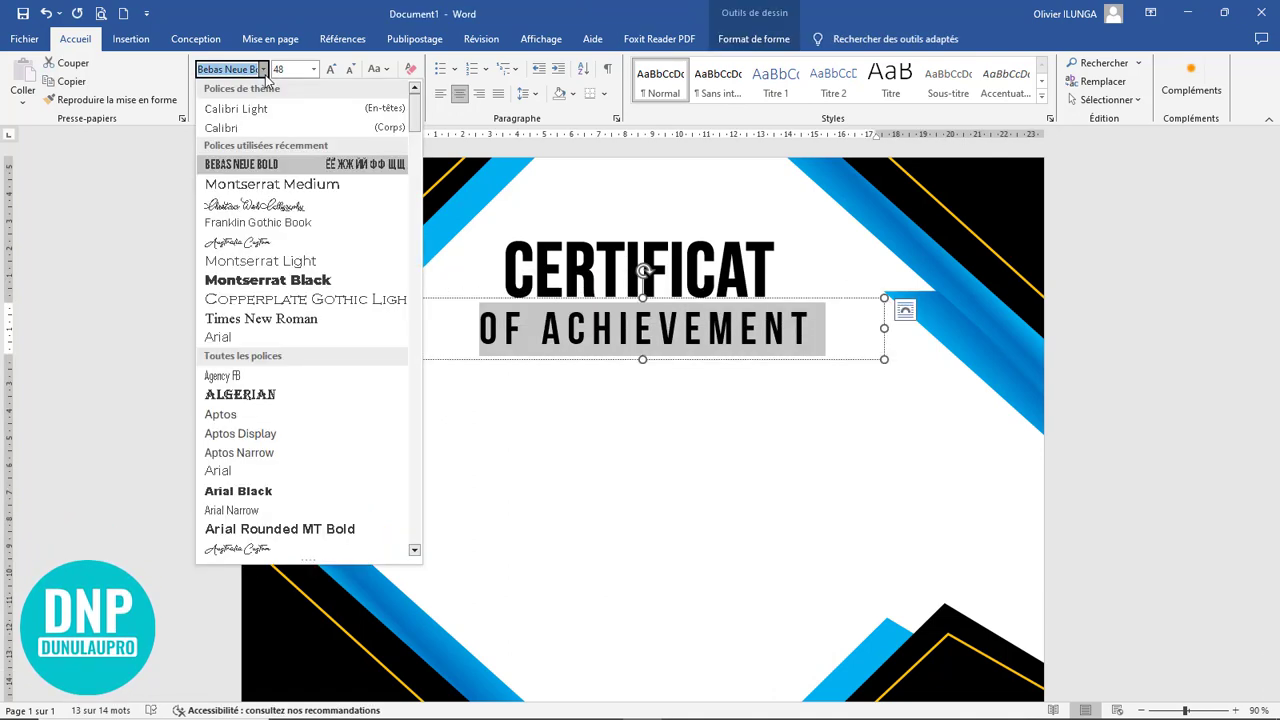